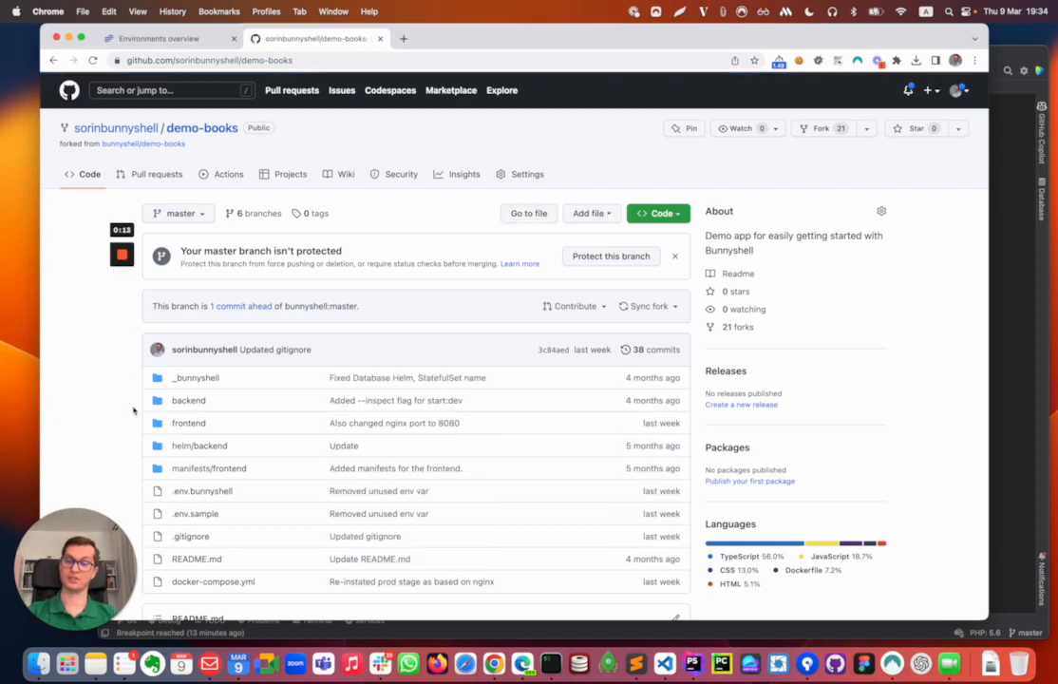
Step: Open docker-compose.yml in the demo-books repository and examine its backend, db and frontend service definitions
scroll(133, 410, down, 2)
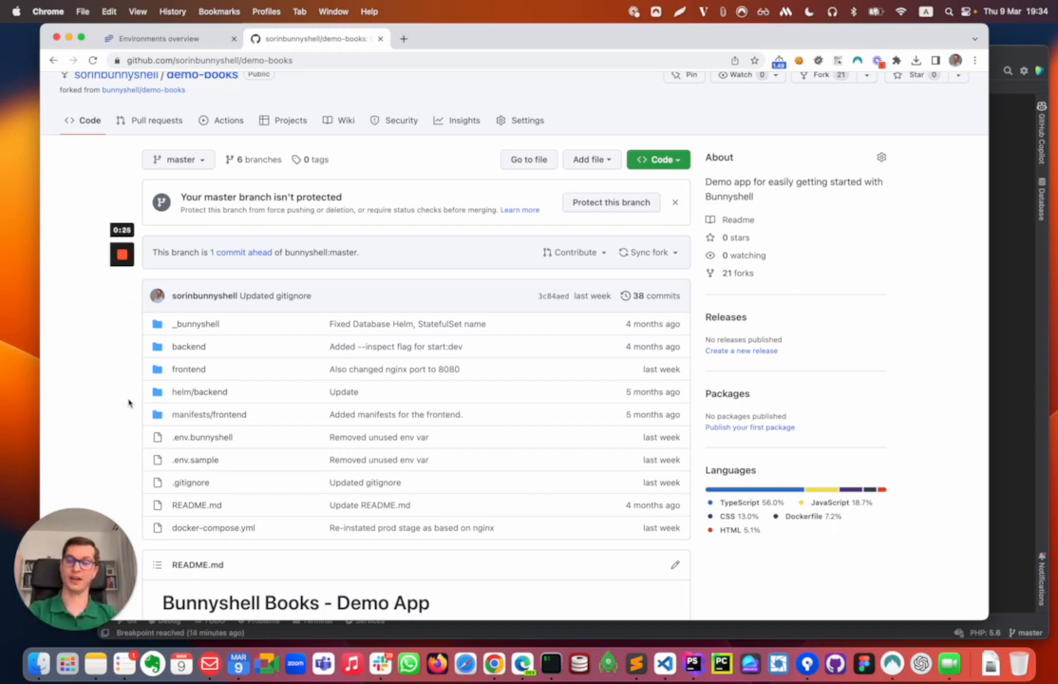
click(251, 528)
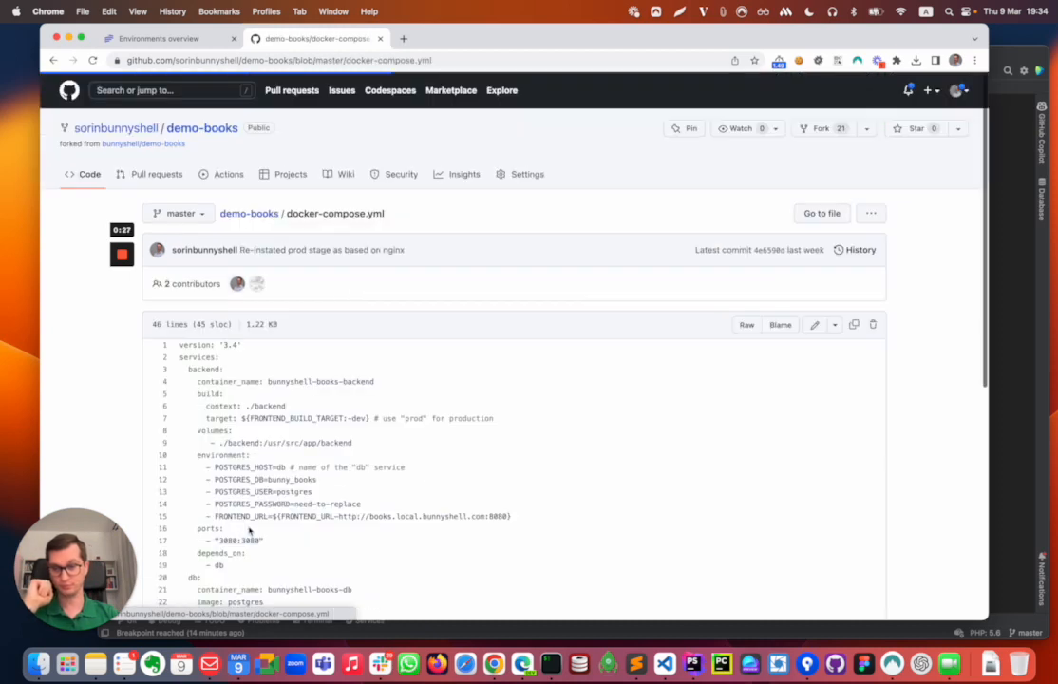
scroll(337, 446, down, 5)
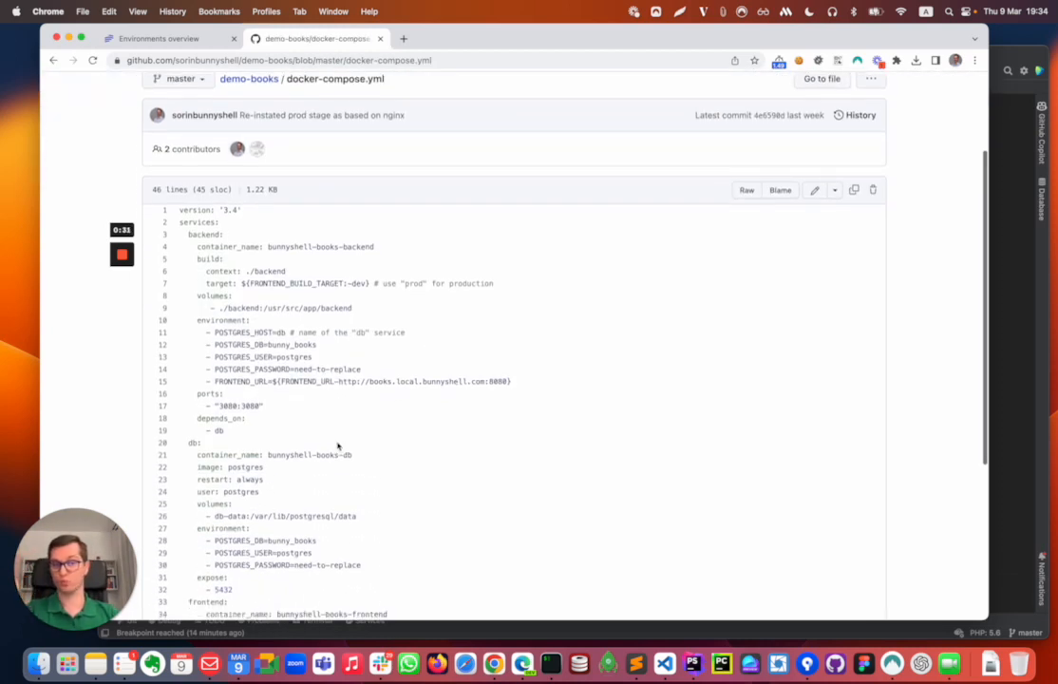
scroll(356, 394, down, 4)
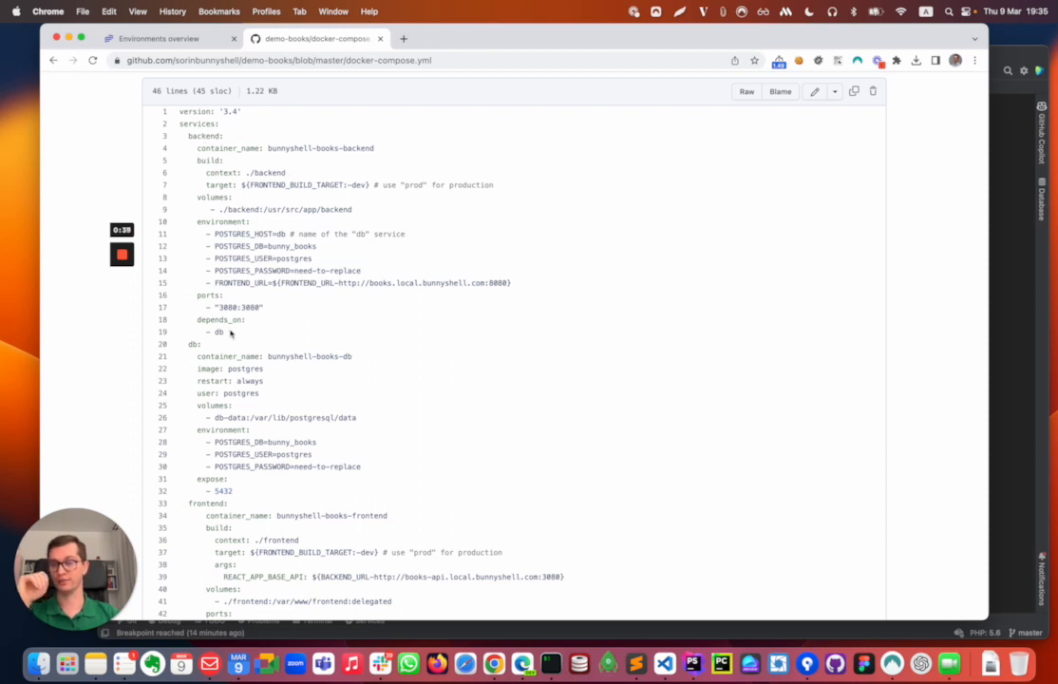
scroll(191, 352, down, 2)
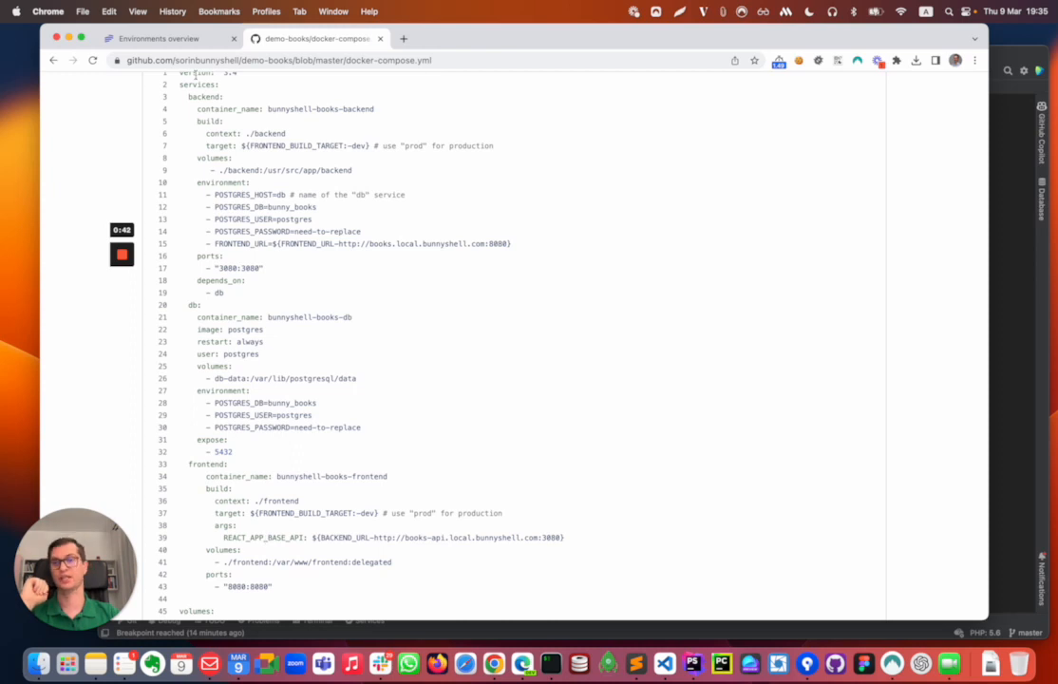
Step: Switch to Bunnyshell and create an environment named "Demo books"
click(196, 40)
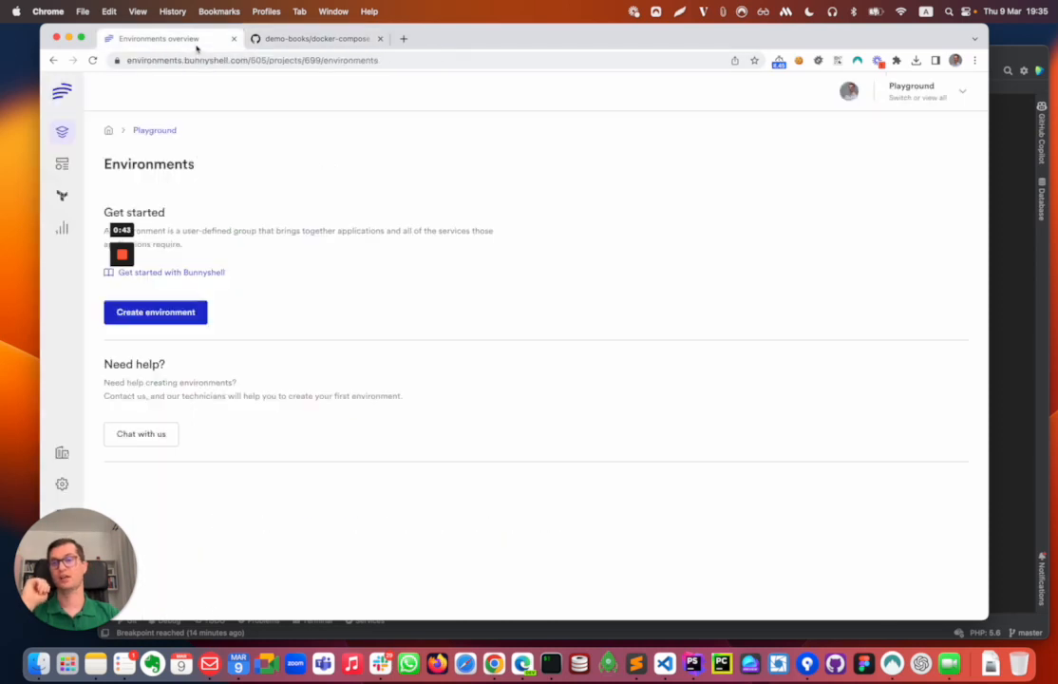
click(190, 321)
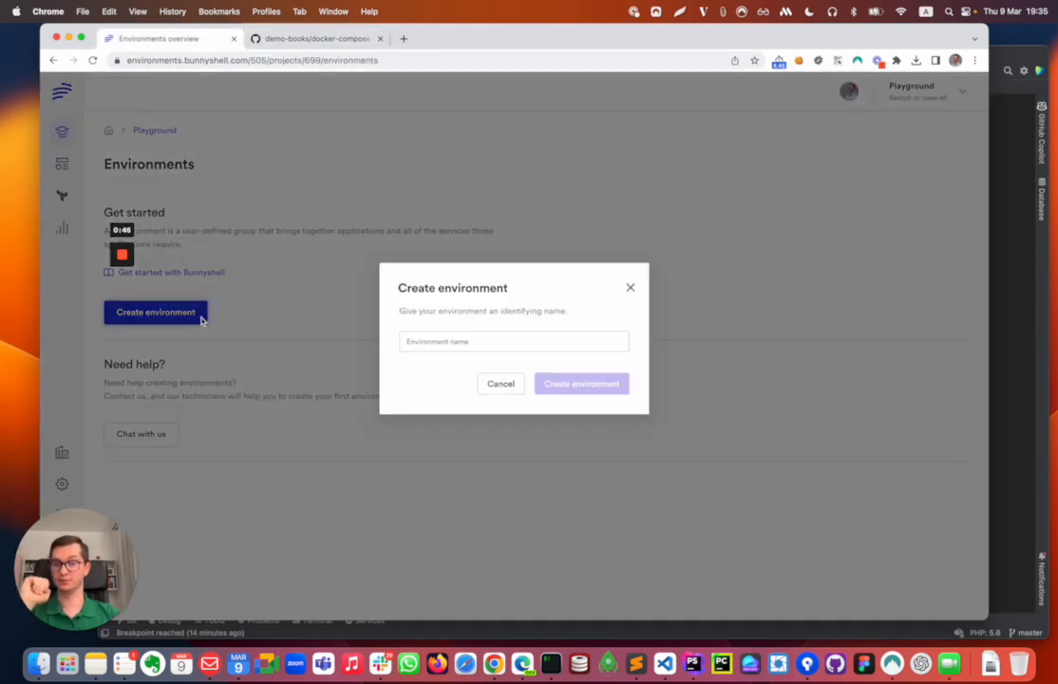
click(501, 338)
text(Demo books)
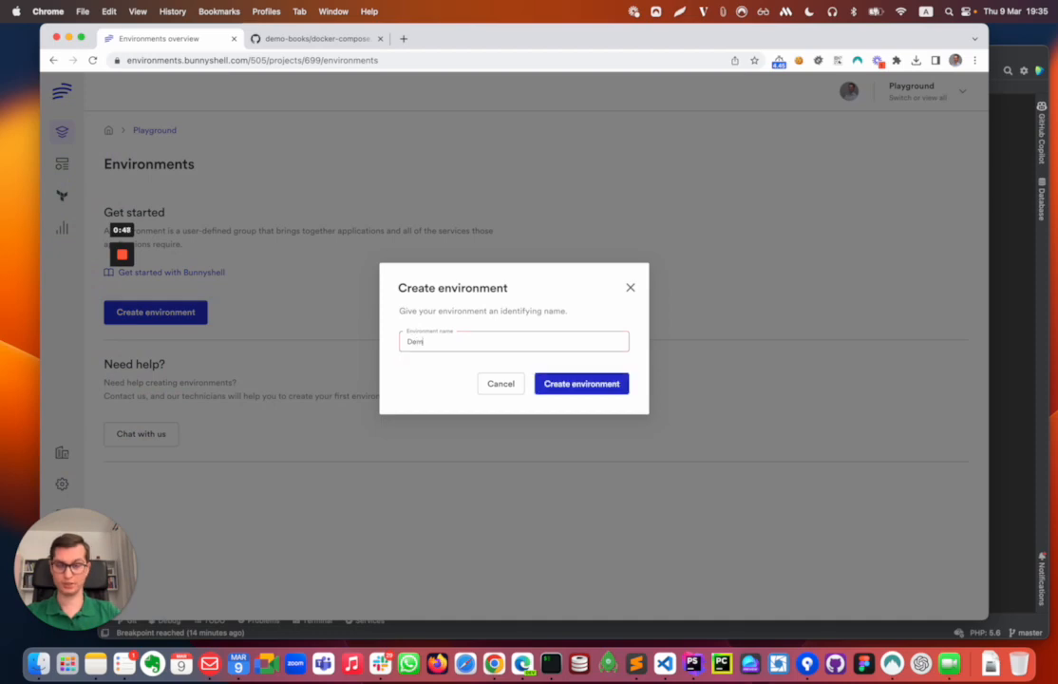
click(591, 386)
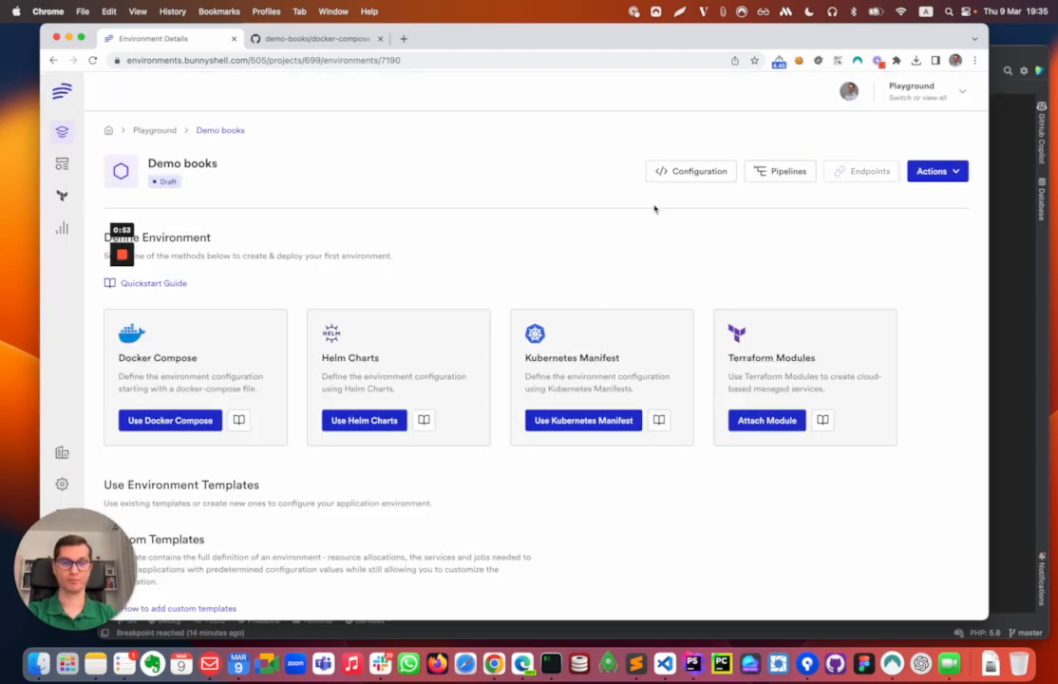
Step: Define the environment with Docker Compose from the connected GitHub account's demo-books repository, branch master, and accept the detected components
click(178, 420)
click(481, 296)
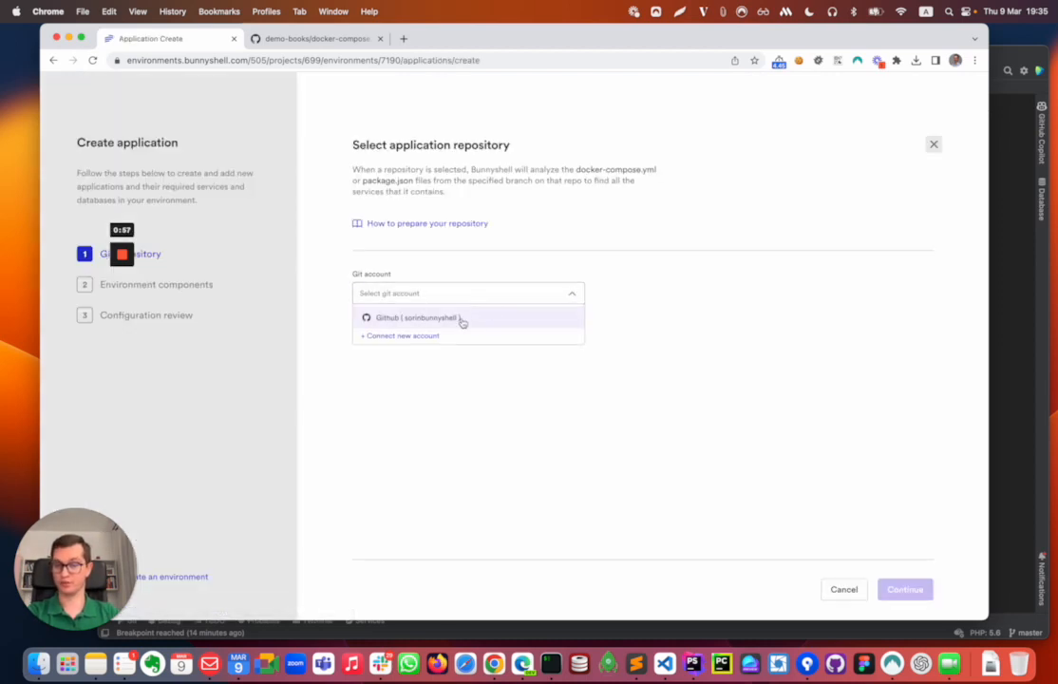
click(462, 319)
click(498, 326)
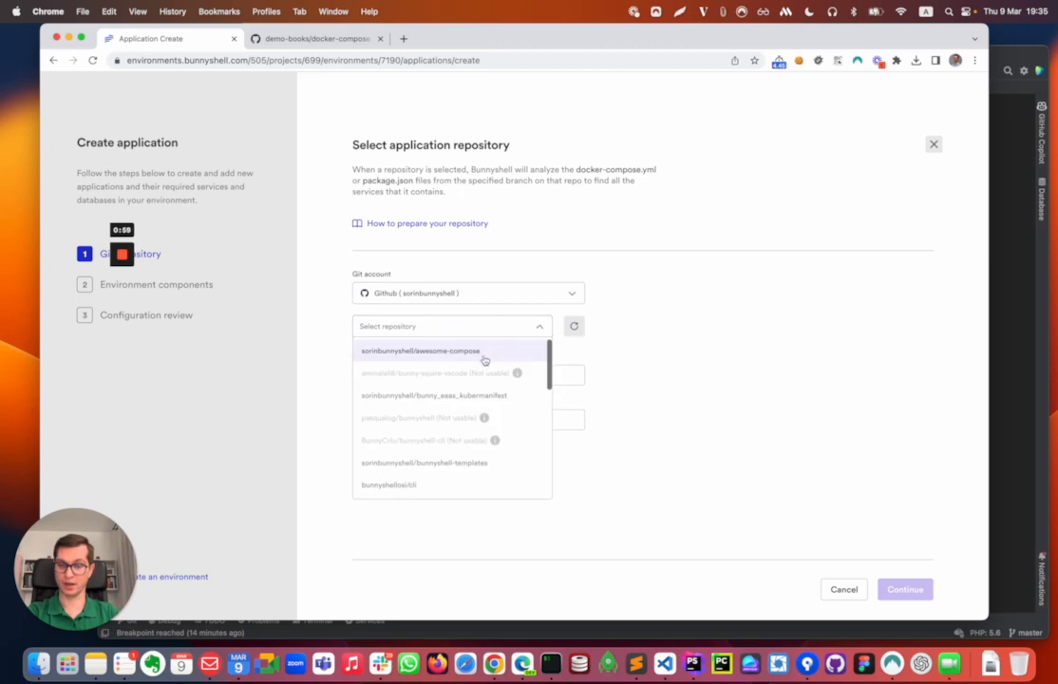
scroll(479, 401, down, 3)
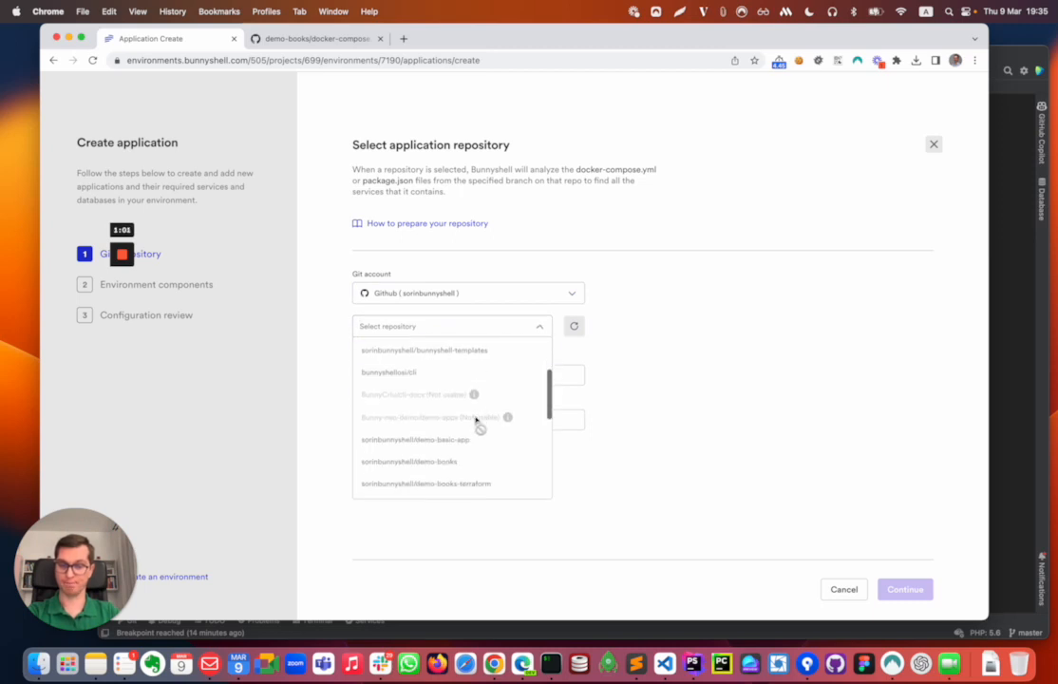
click(460, 462)
click(462, 373)
text(master)
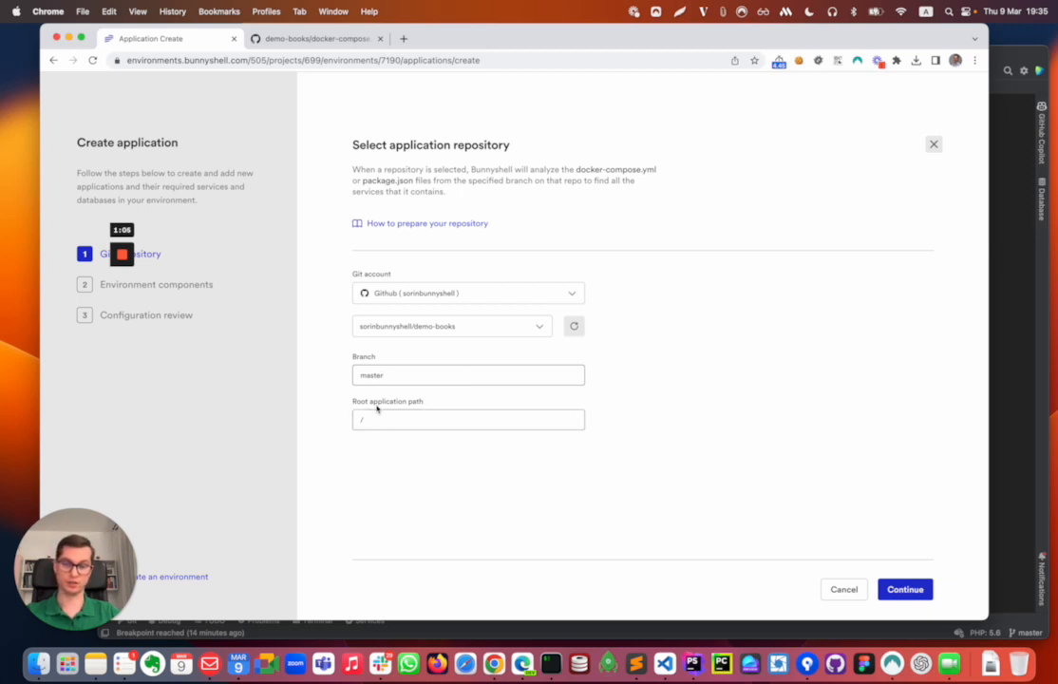
click(923, 593)
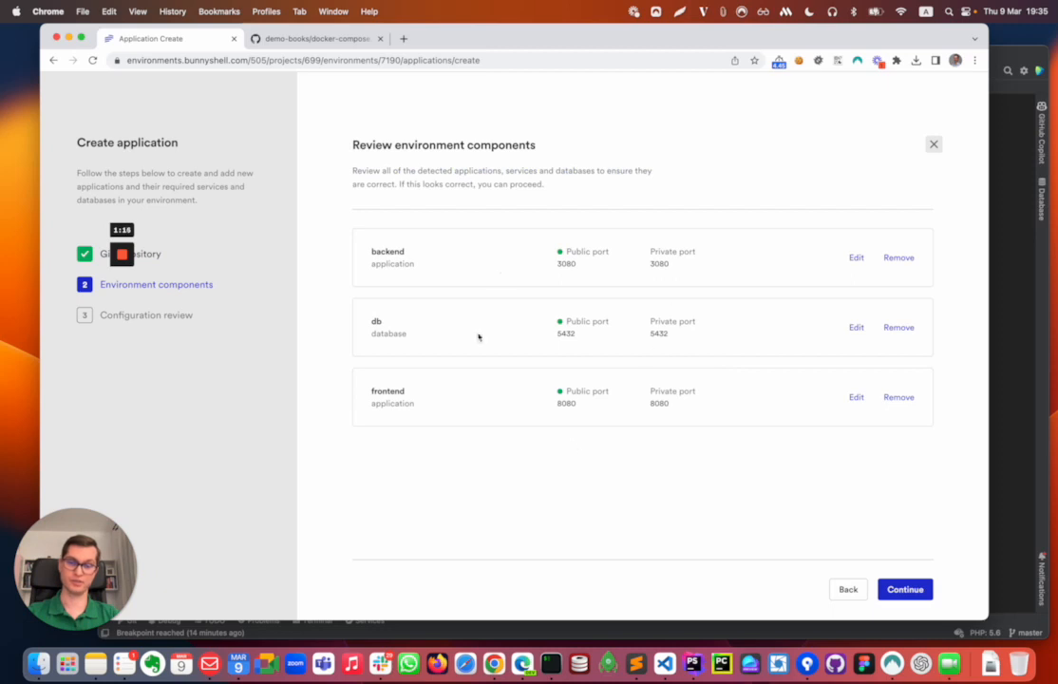
click(911, 589)
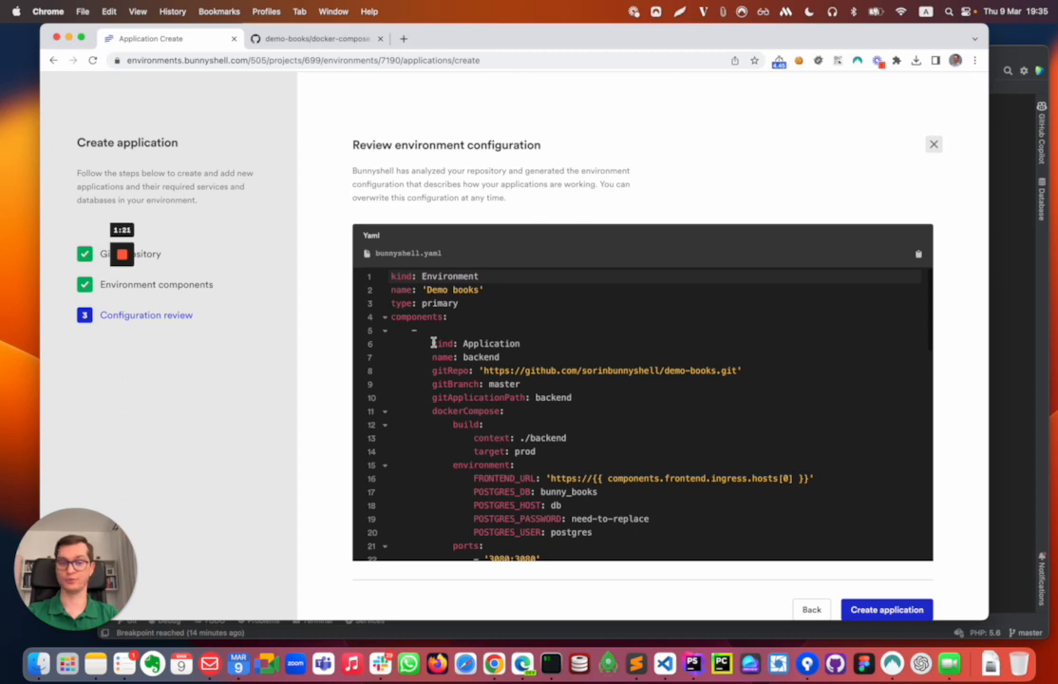
Step: Examine the generated bunnyshell.yaml, comparing the kinds assigned to the backend and db components
triple_click(411, 253)
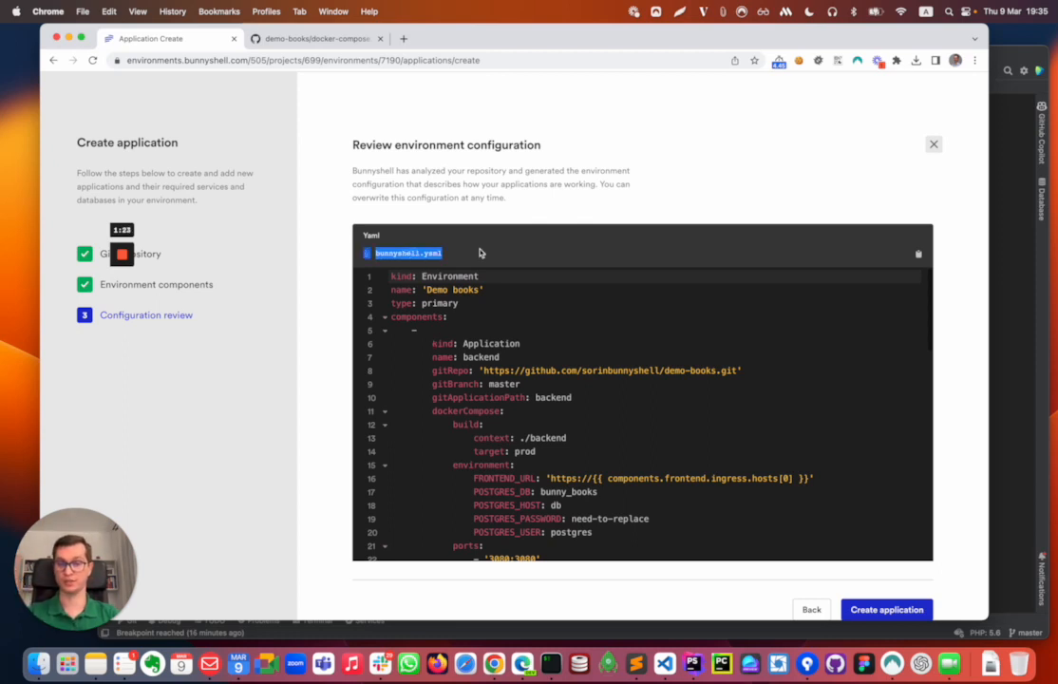
click(479, 252)
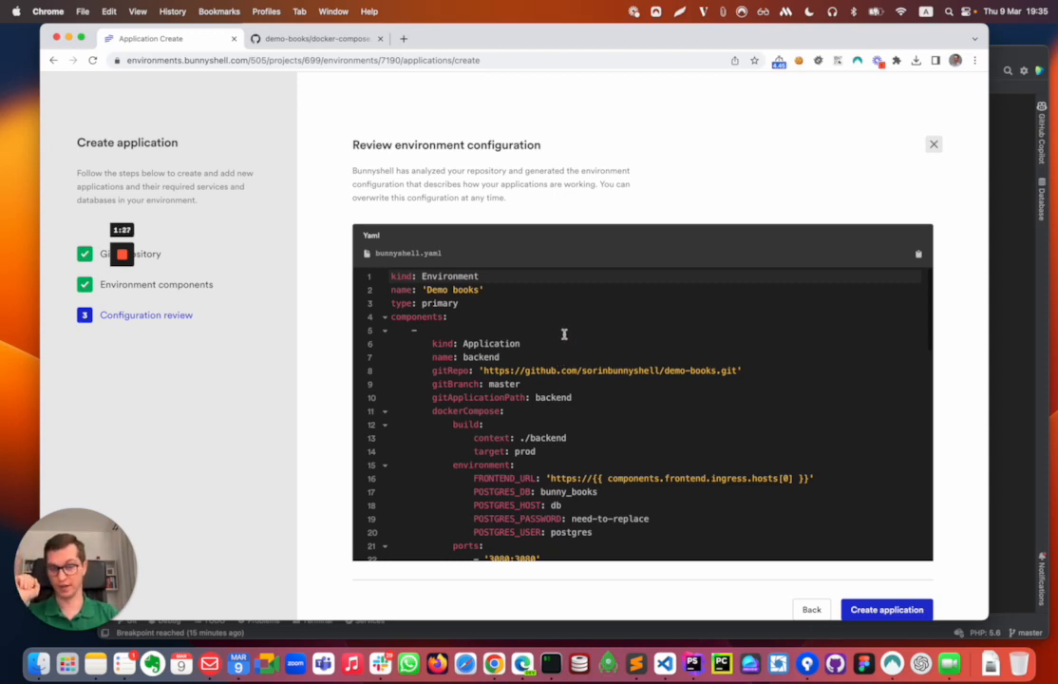
scroll(487, 332, down, 1)
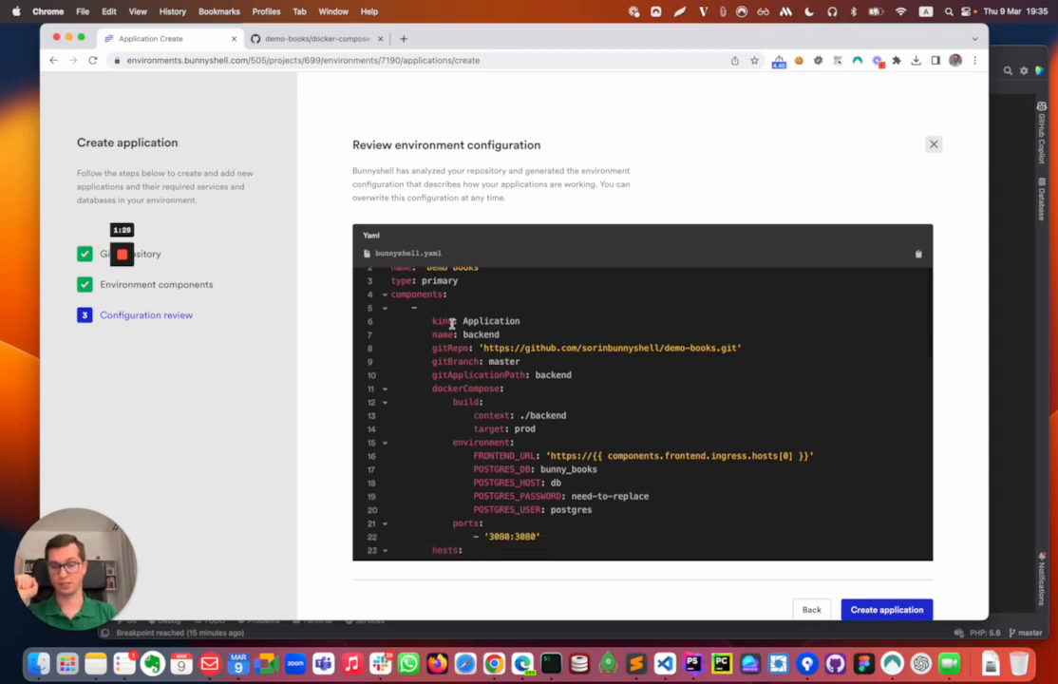
drag(431, 321, 528, 320)
click(528, 320)
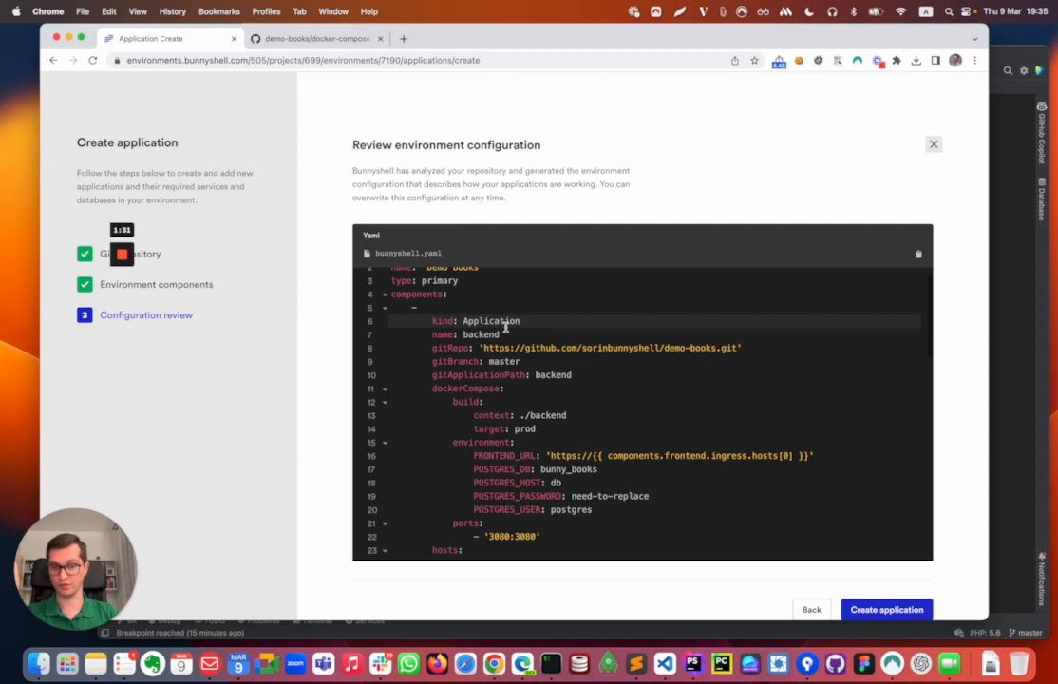
scroll(437, 464, down, 5)
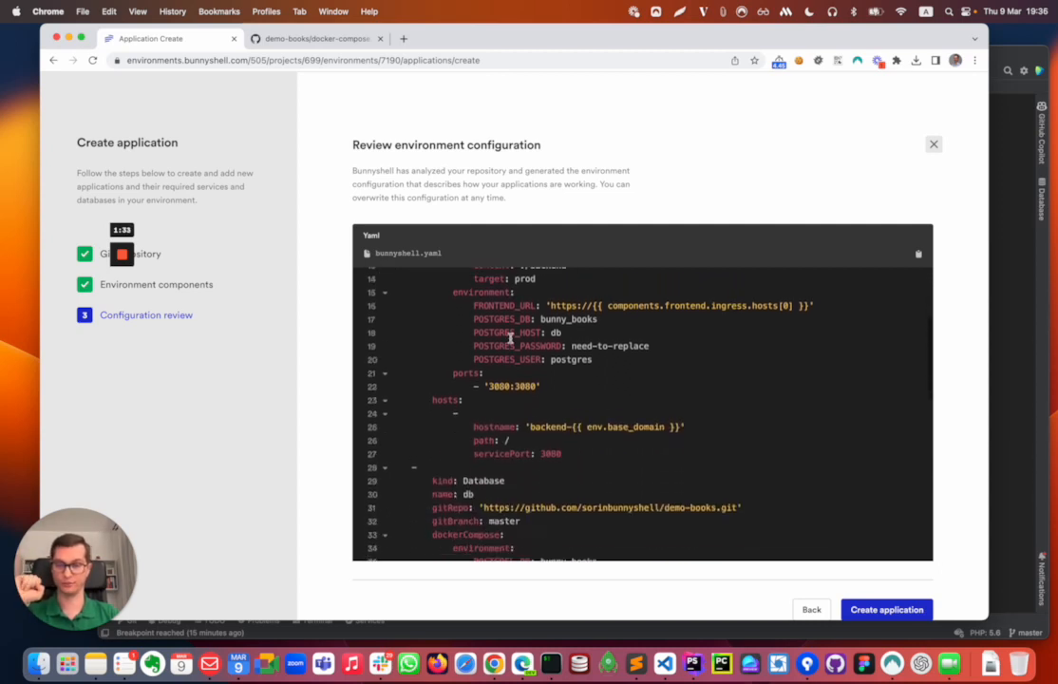
drag(435, 449, 507, 449)
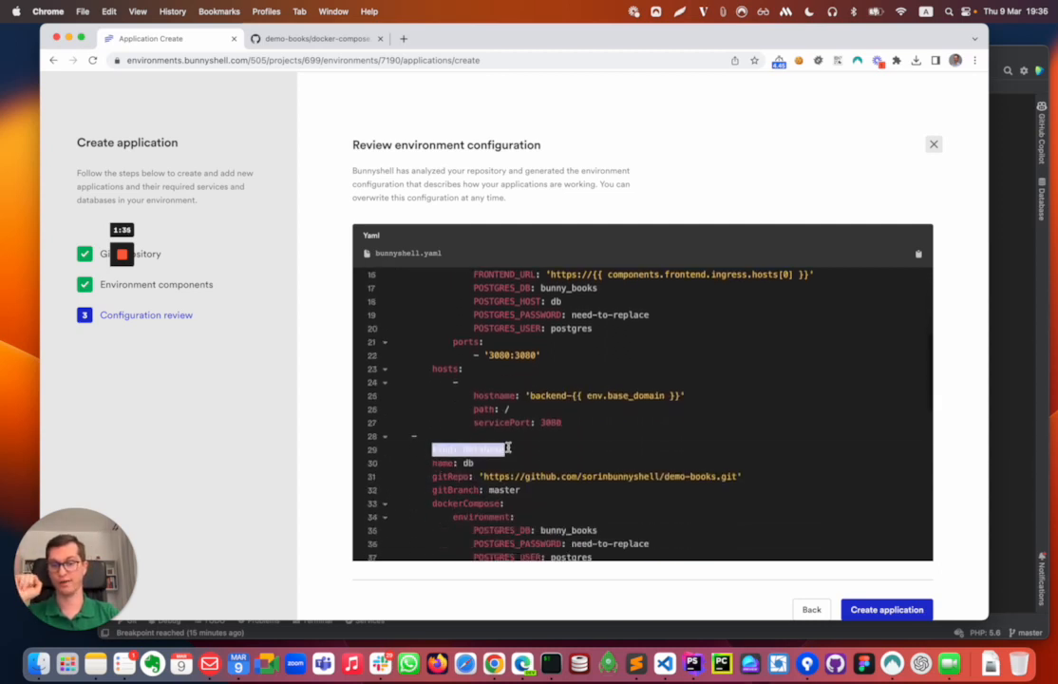
click(508, 449)
scroll(508, 446, up, 3)
scroll(509, 447, up, 2)
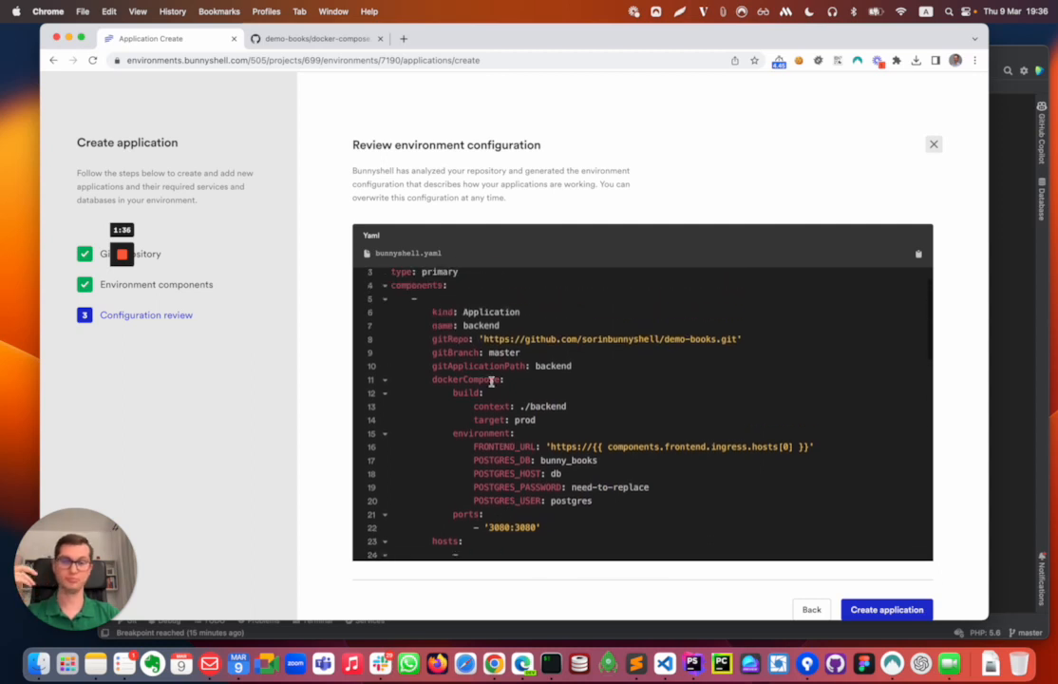
Step: Review the backend component's Git repository, branch and application path settings and its dockerCompose block
drag(430, 336, 611, 366)
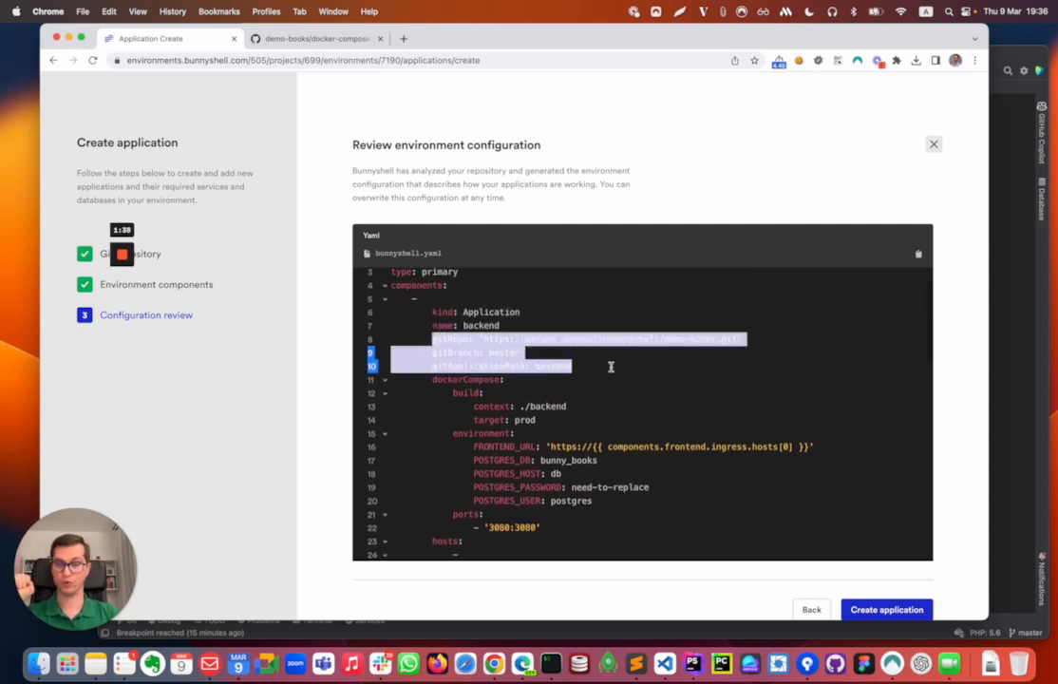
click(610, 366)
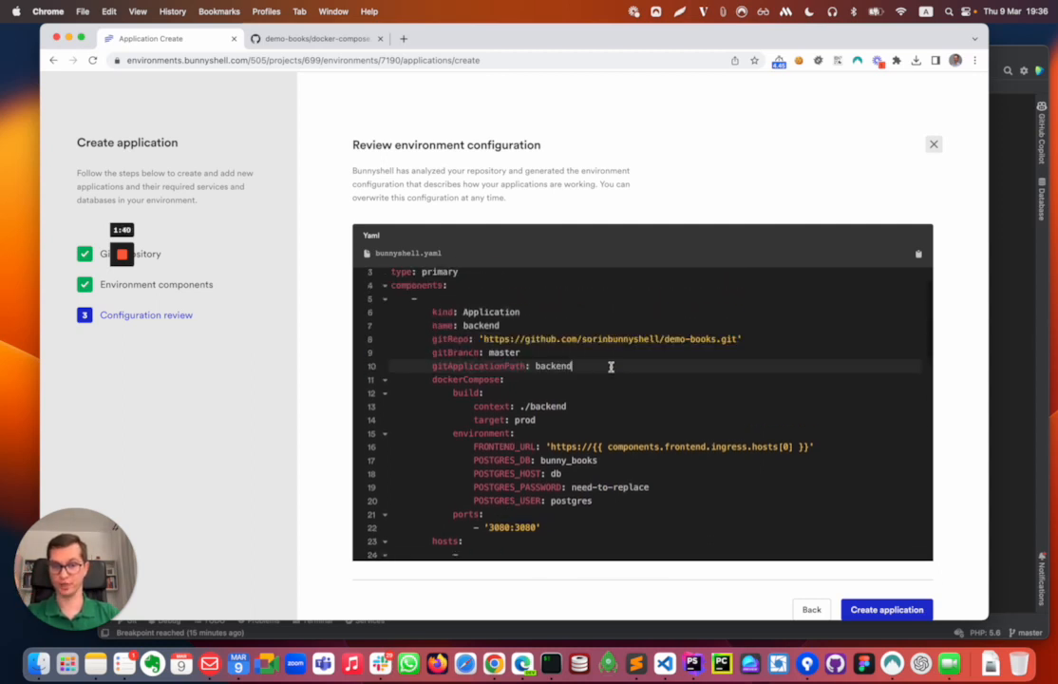
click(464, 352)
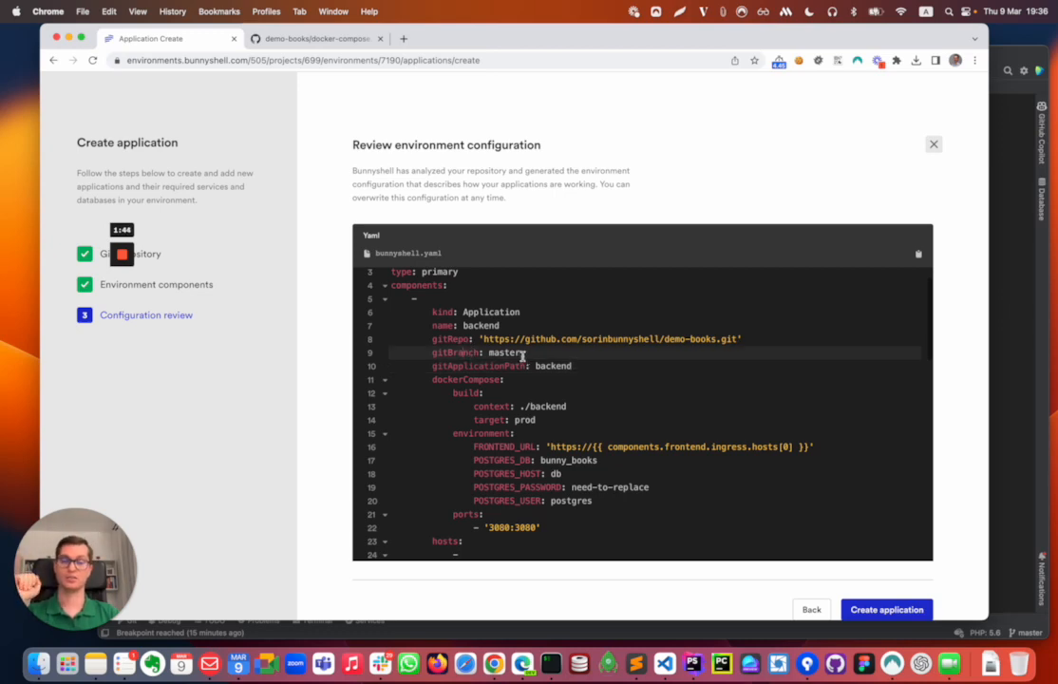
scroll(466, 354, down, 3)
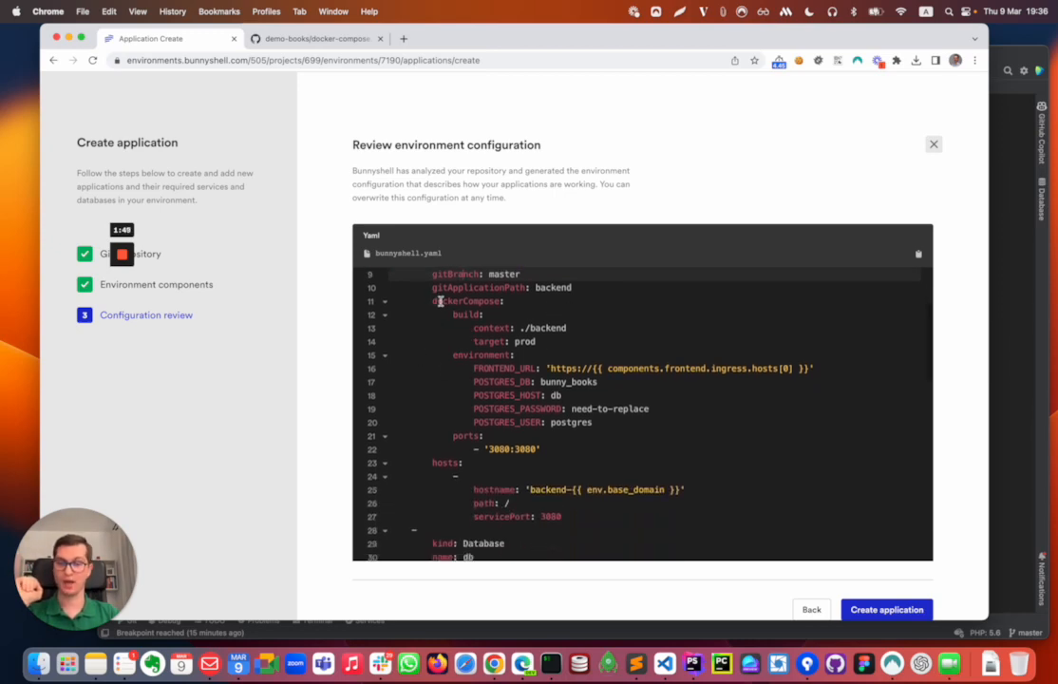
drag(452, 314, 636, 444)
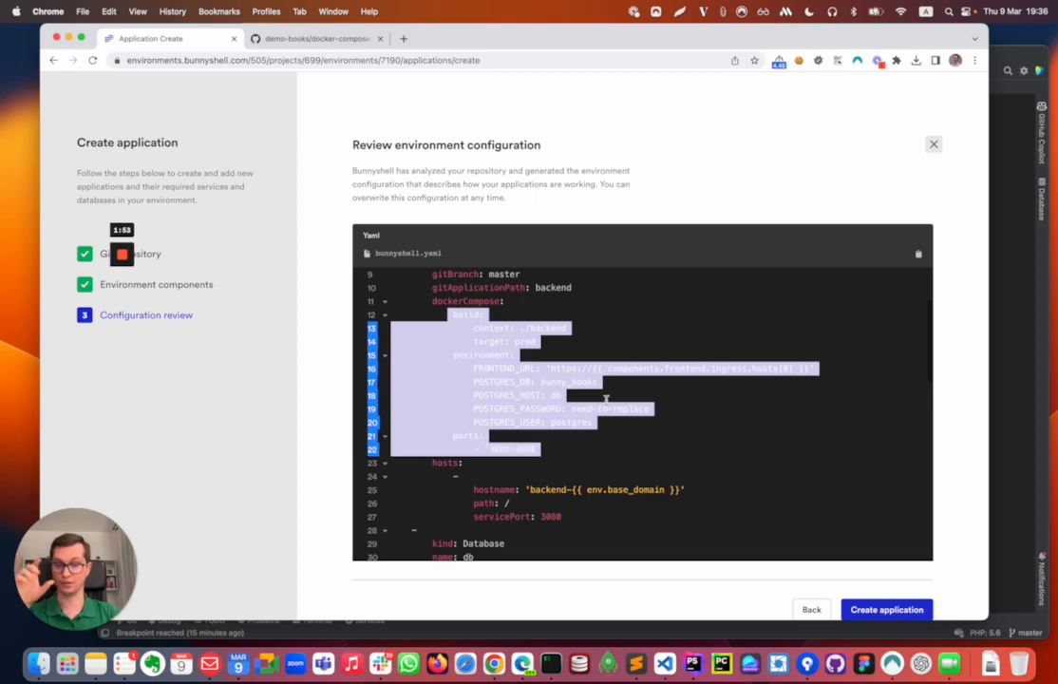
click(581, 355)
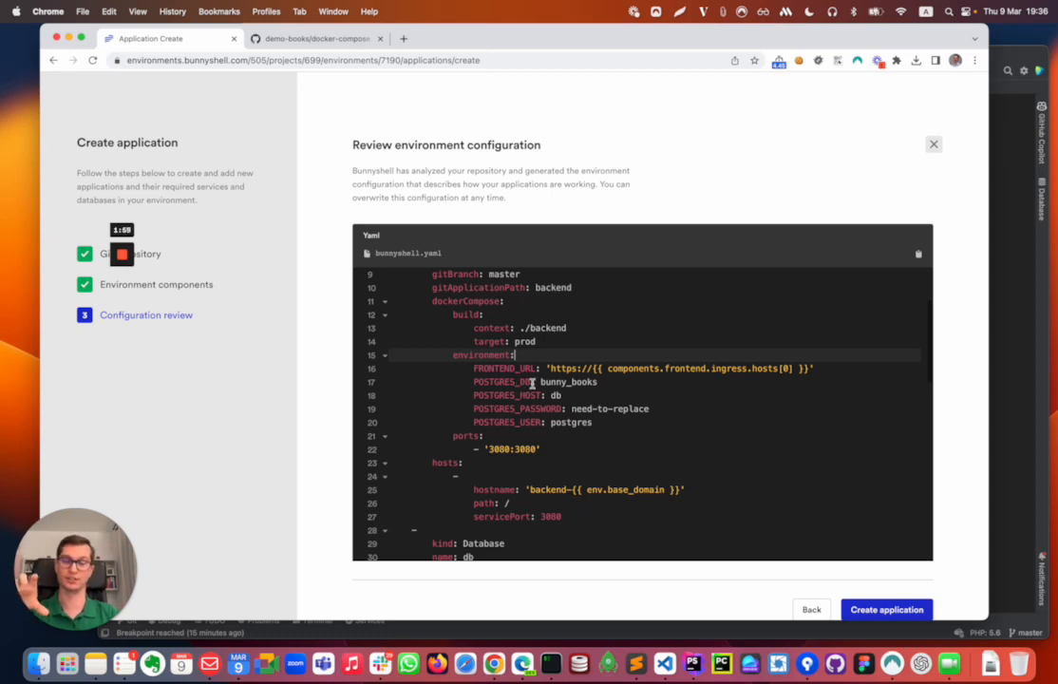
Step: Inspect the backend component's hosts section, checking the service port against the exposed ports and the hostname's base domain variable
scroll(509, 371, down, 3)
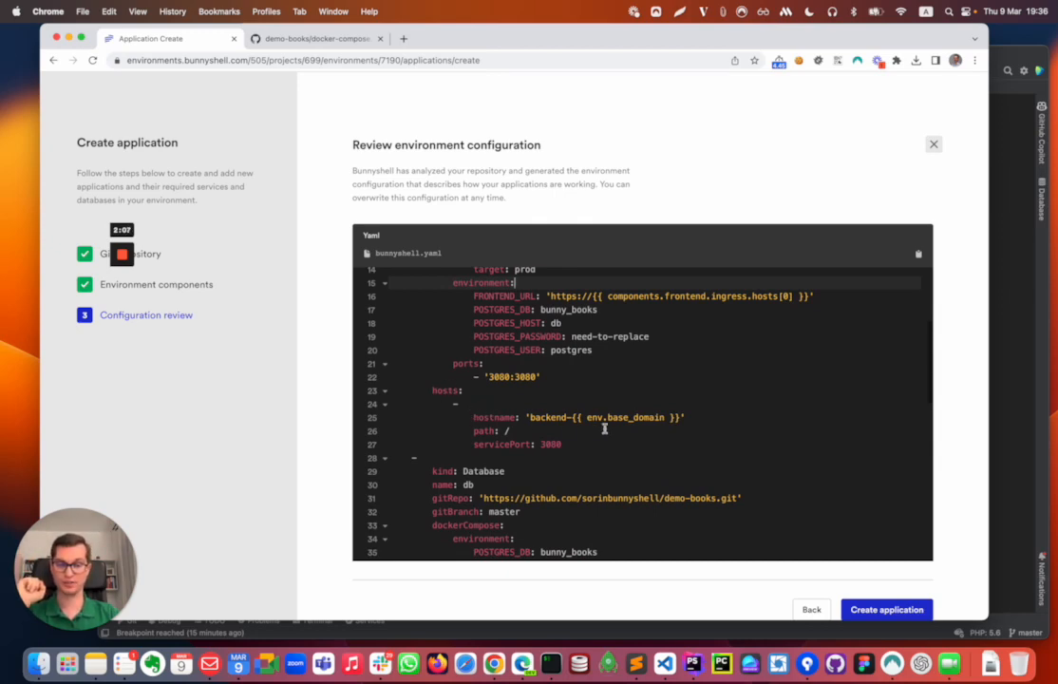
double_click(554, 444)
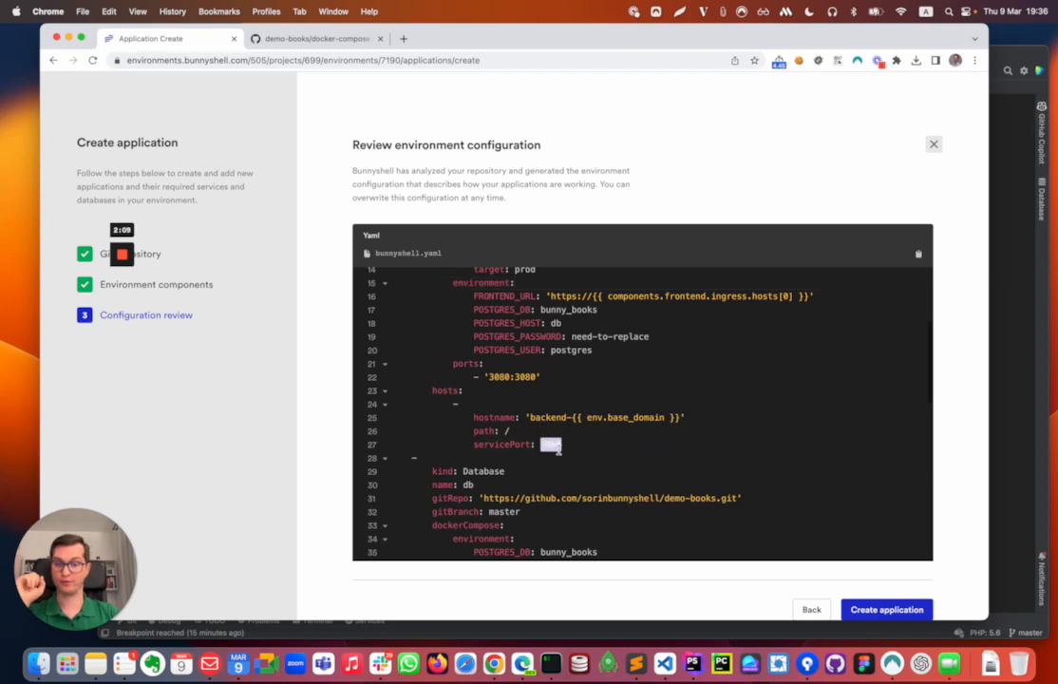
double_click(530, 378)
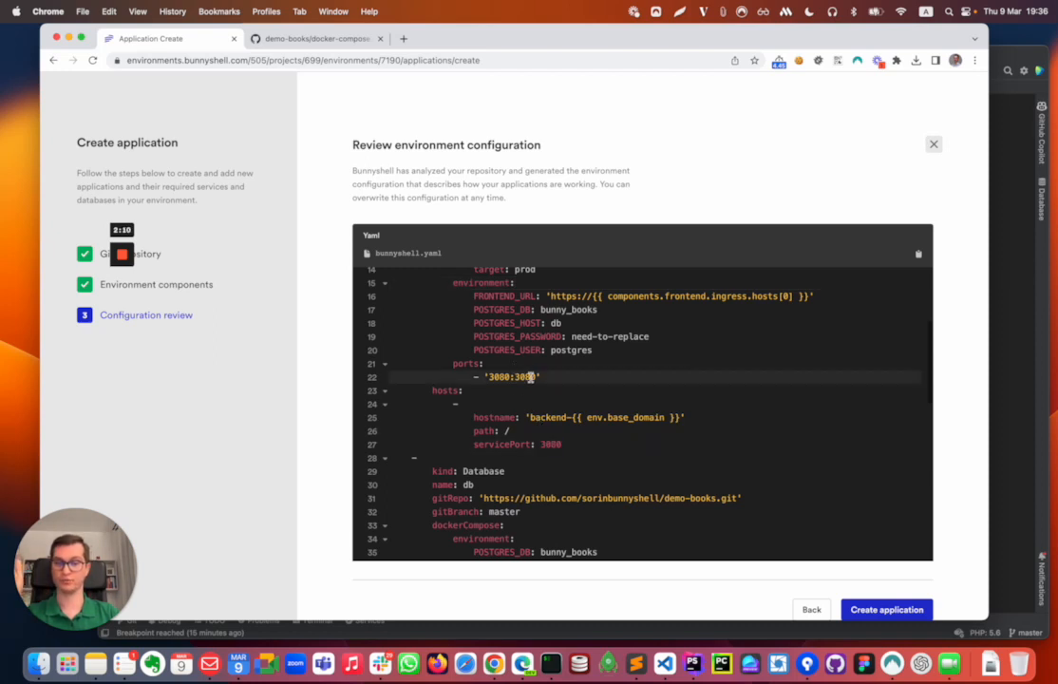
click(600, 374)
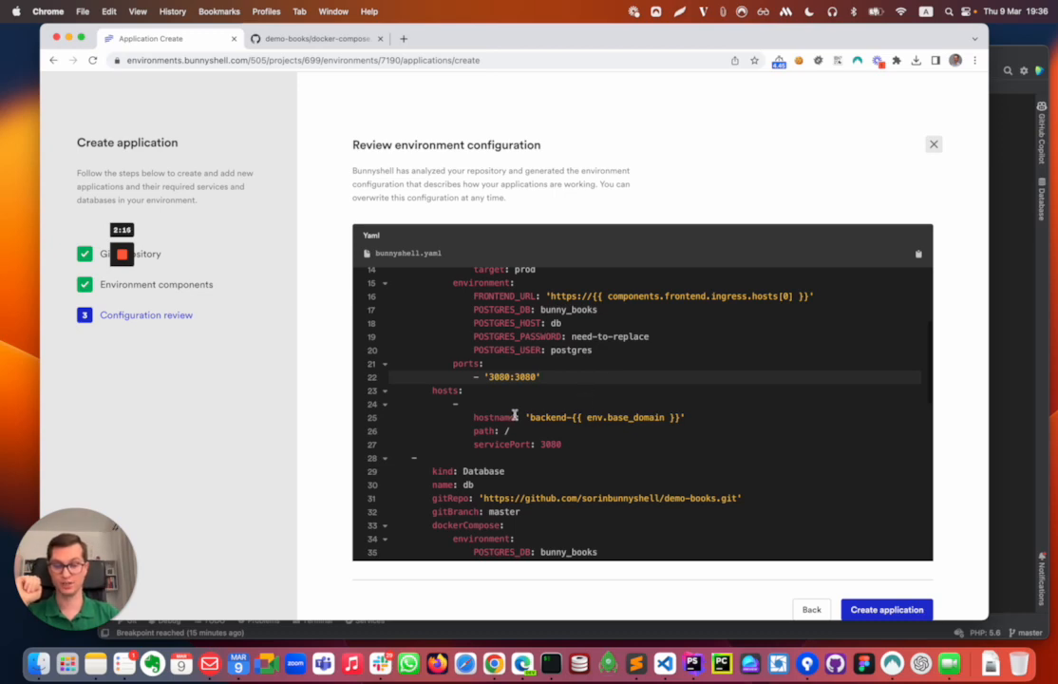
drag(529, 416, 694, 420)
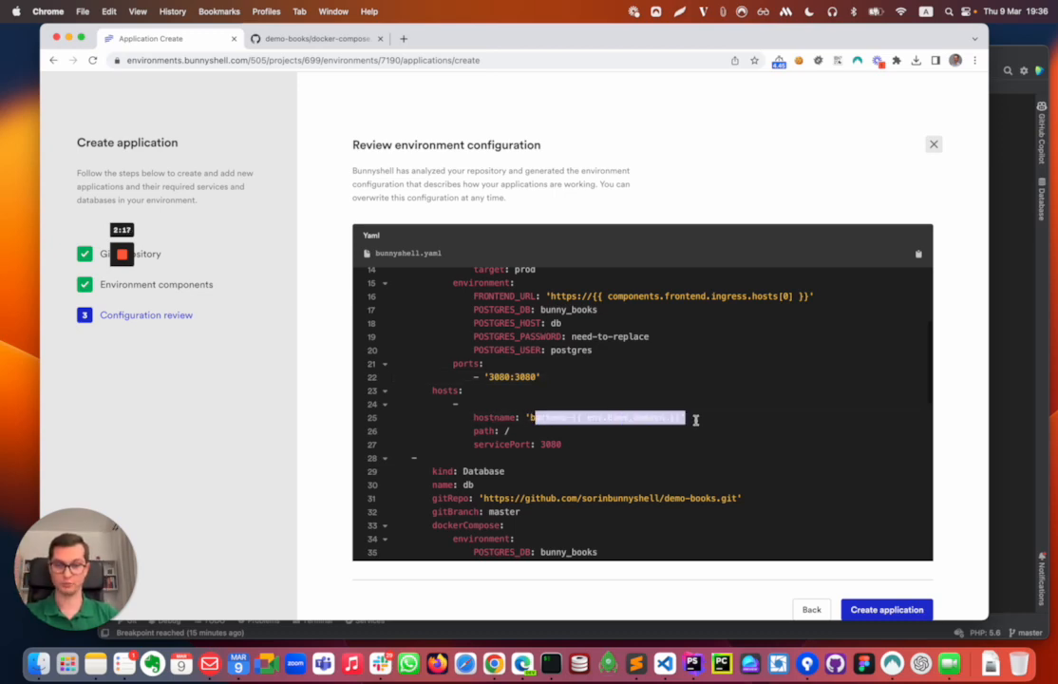
click(695, 418)
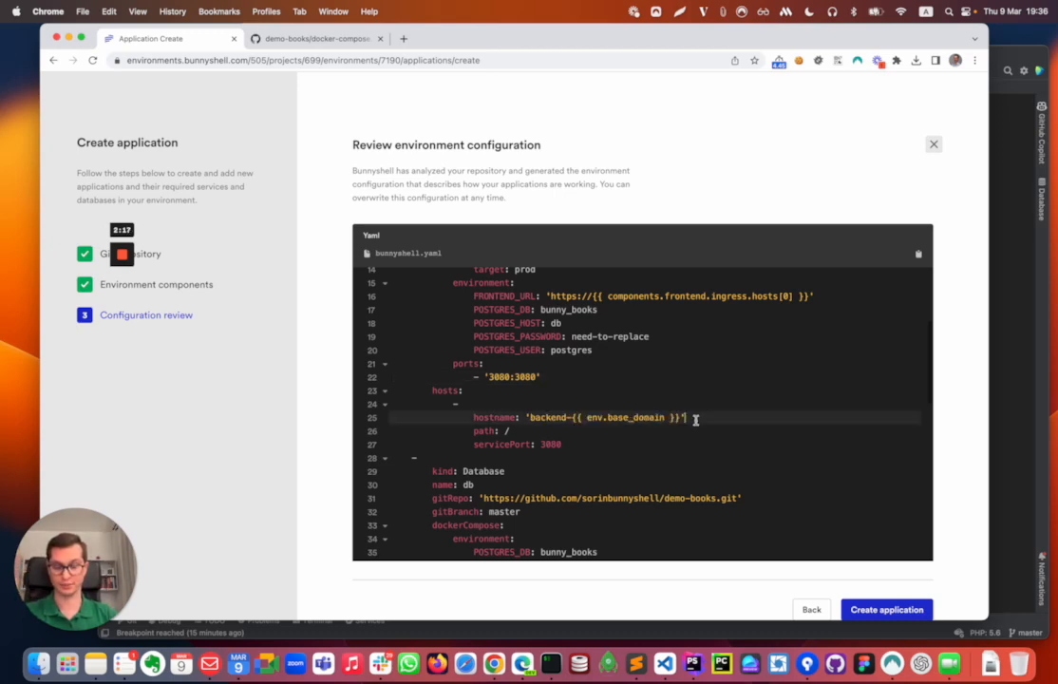
double_click(645, 417)
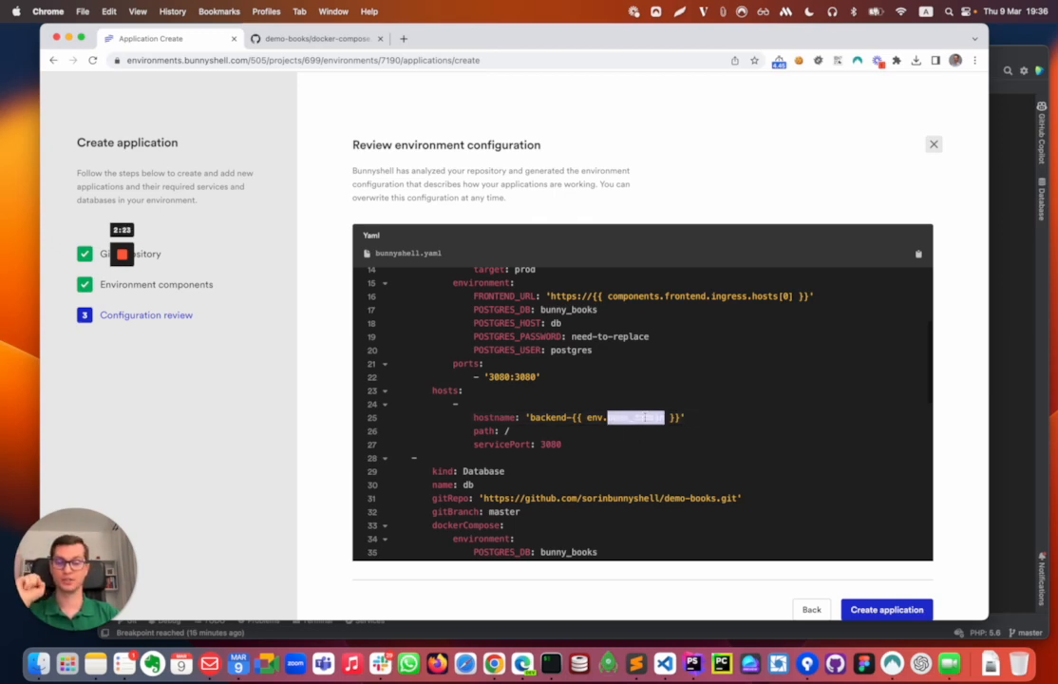
Step: Review the db component's volumes section, including the db-data name and mount path, and the environment-level volumes definition
click(728, 417)
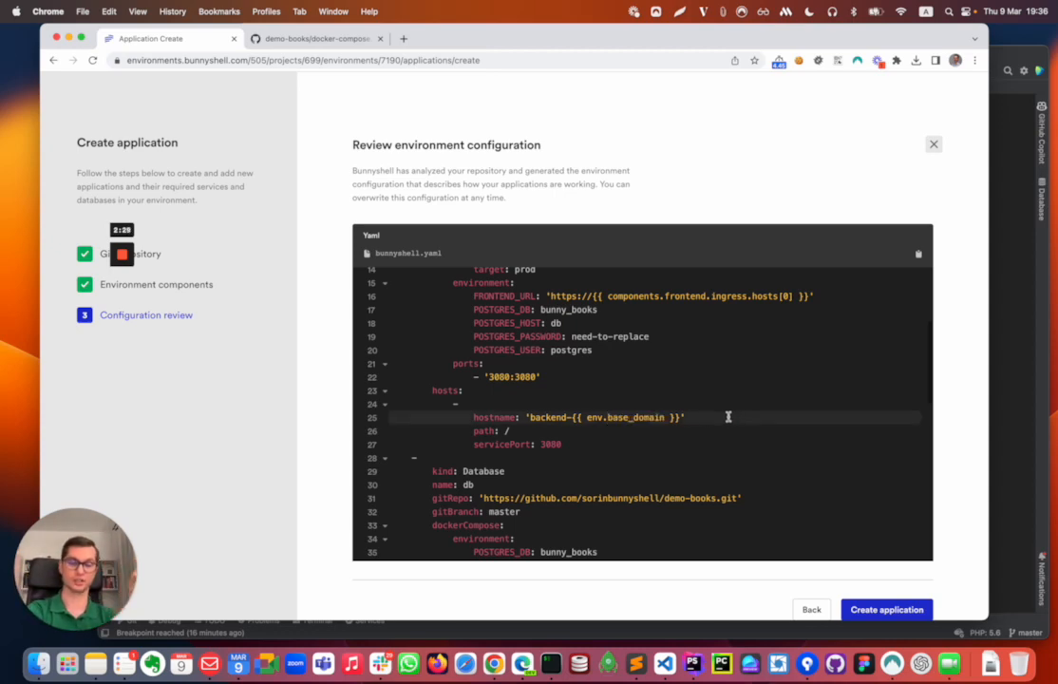
scroll(668, 453, down, 3)
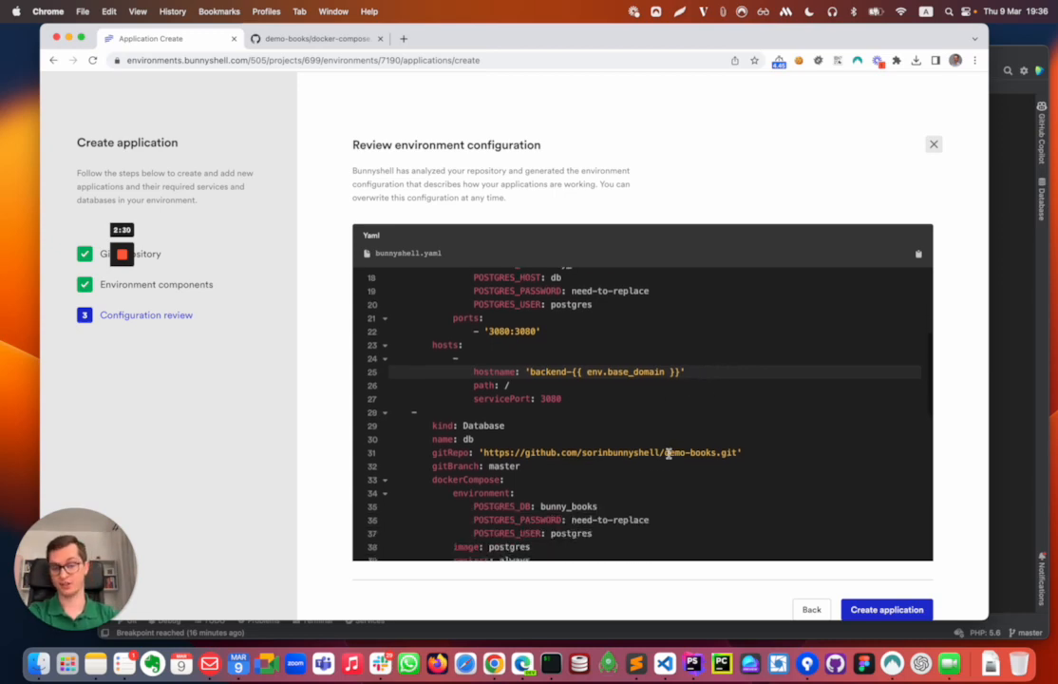
scroll(671, 453, down, 3)
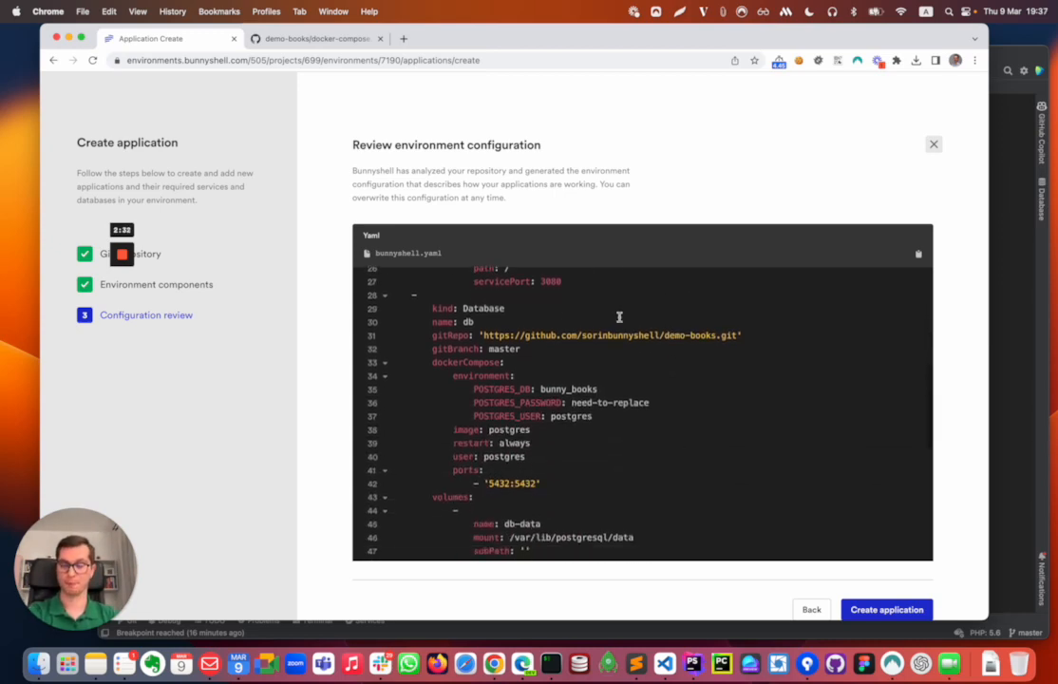
scroll(499, 364, down, 3)
drag(432, 417, 554, 468)
click(553, 469)
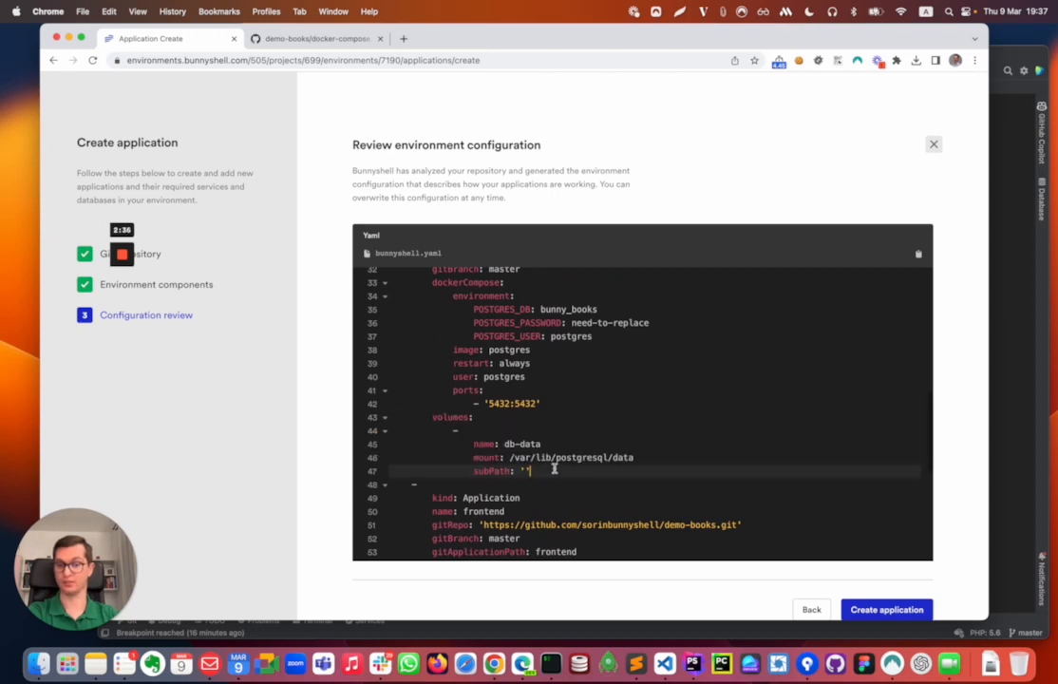
drag(504, 443, 567, 443)
click(567, 443)
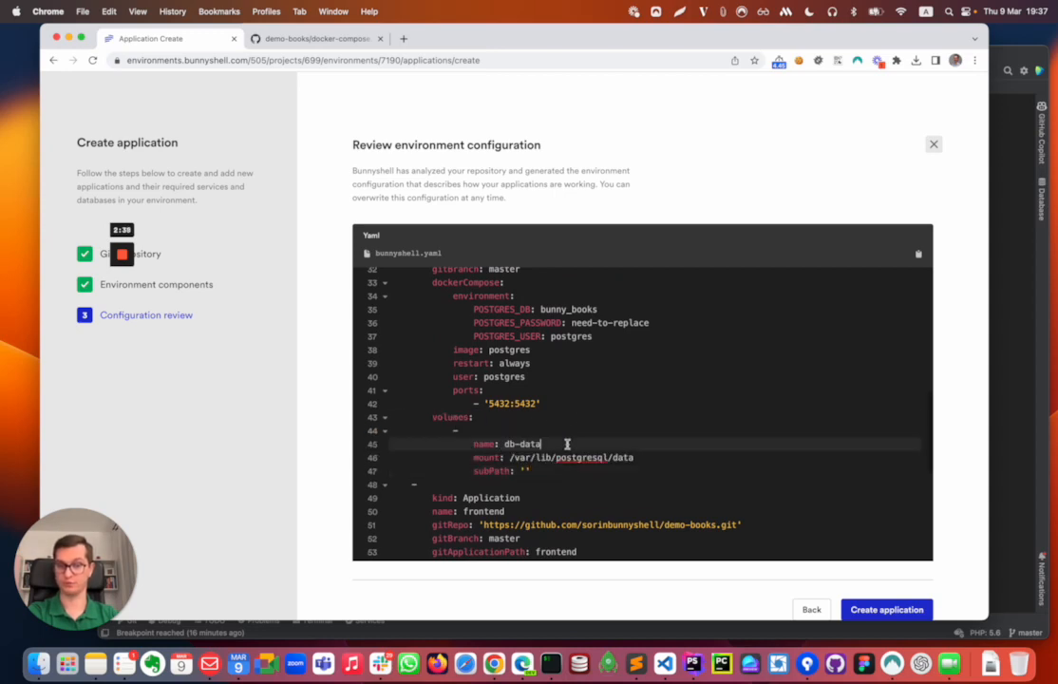
scroll(566, 443, down, 10)
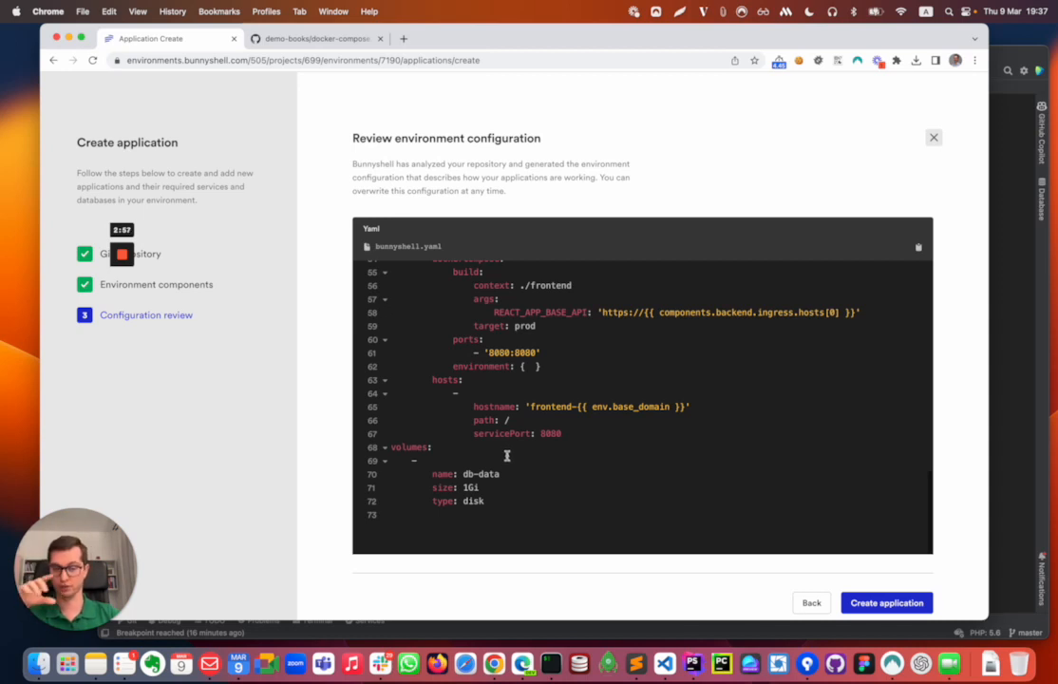
Step: Inspect the frontend component's REACT_APP_BASE_API build argument and the parts of its reference to the backend's ingress host
scroll(500, 456, up, 3)
scroll(501, 454, up, 3)
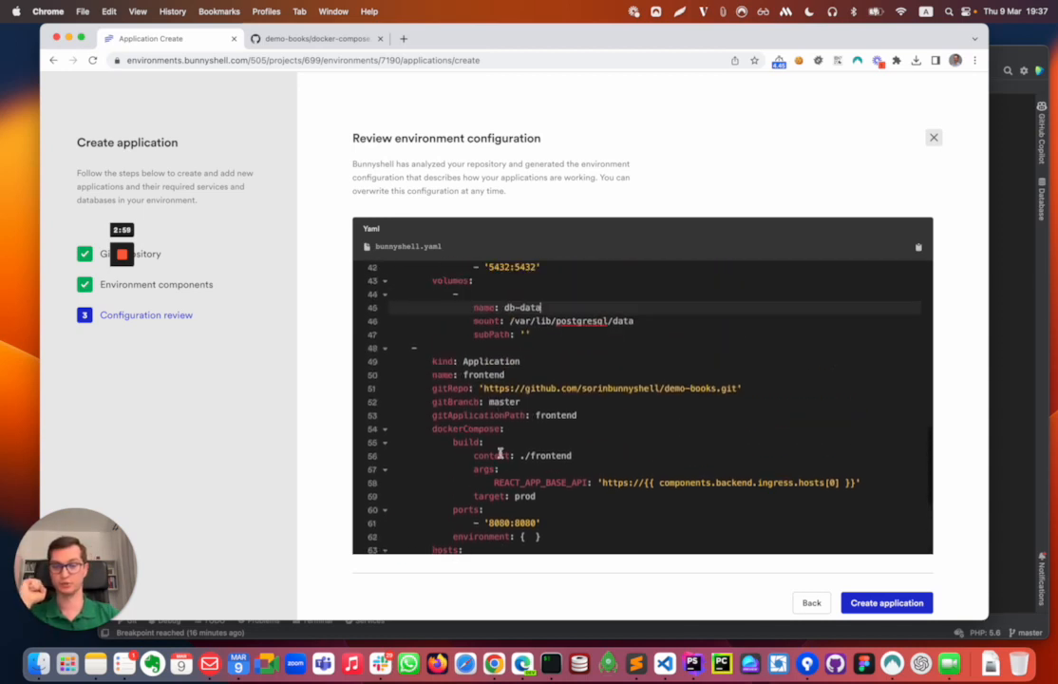
scroll(500, 454, down, 2)
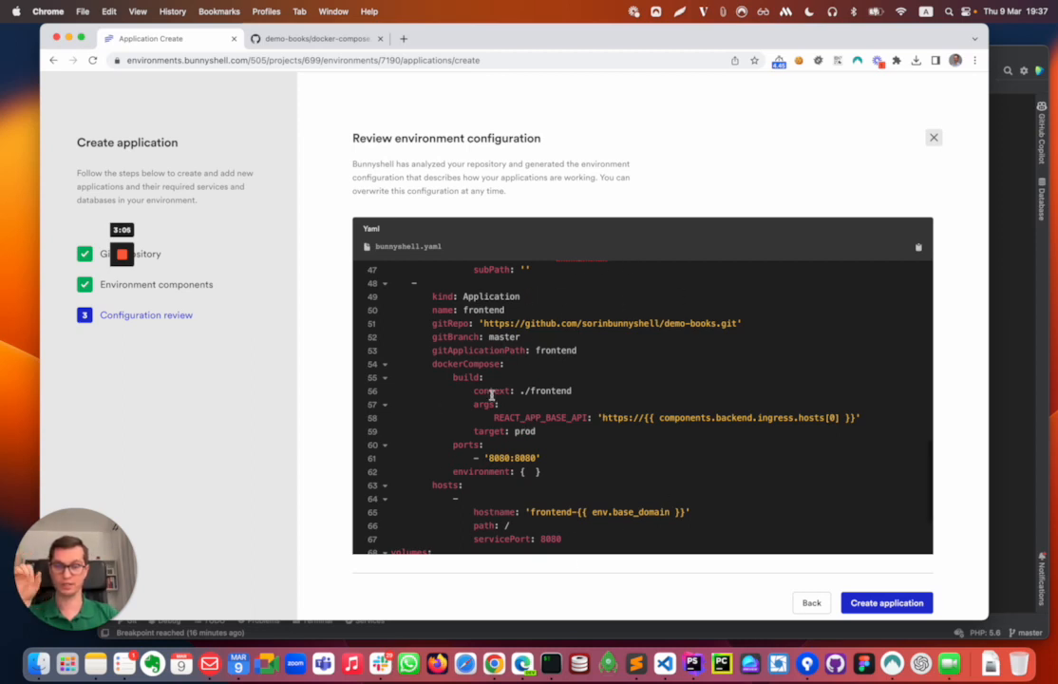
double_click(503, 418)
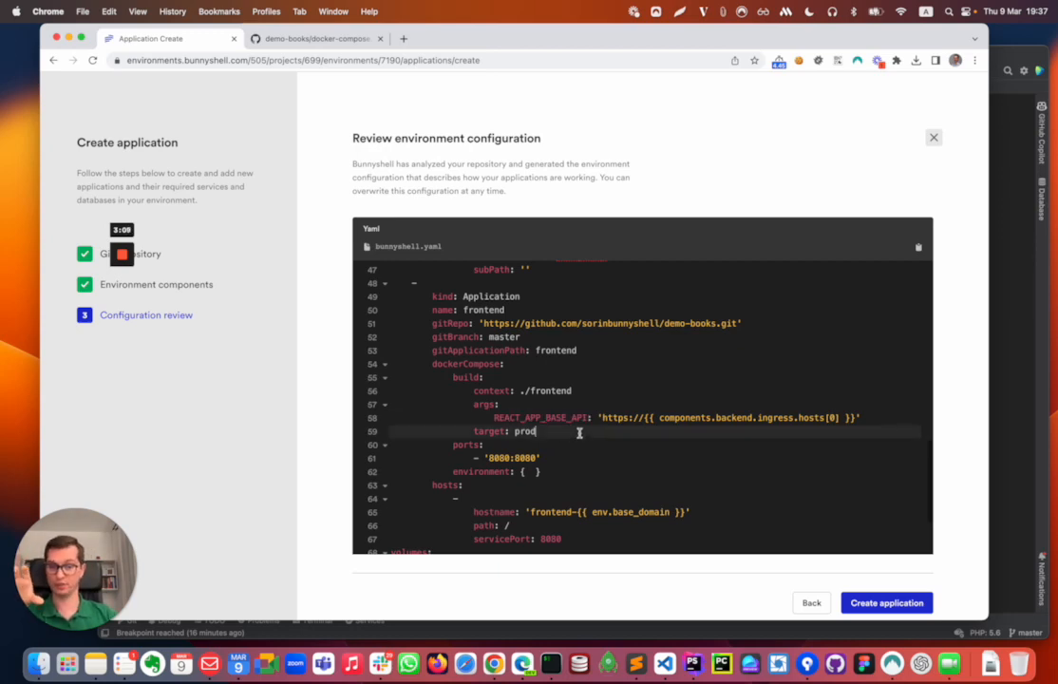
drag(639, 419, 849, 419)
click(852, 419)
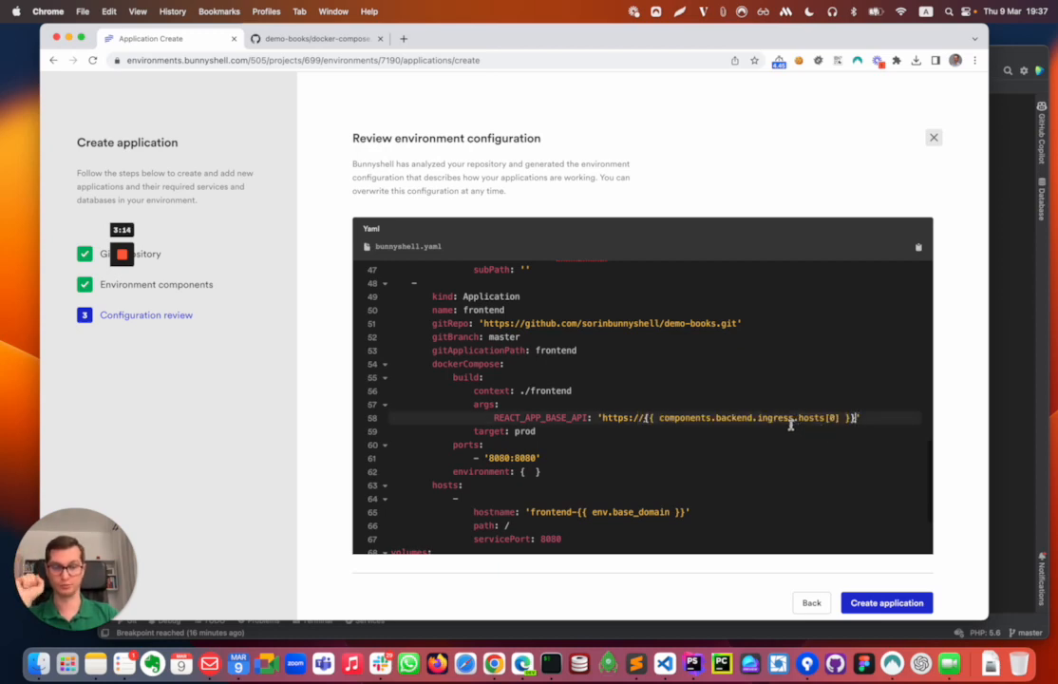
double_click(701, 419)
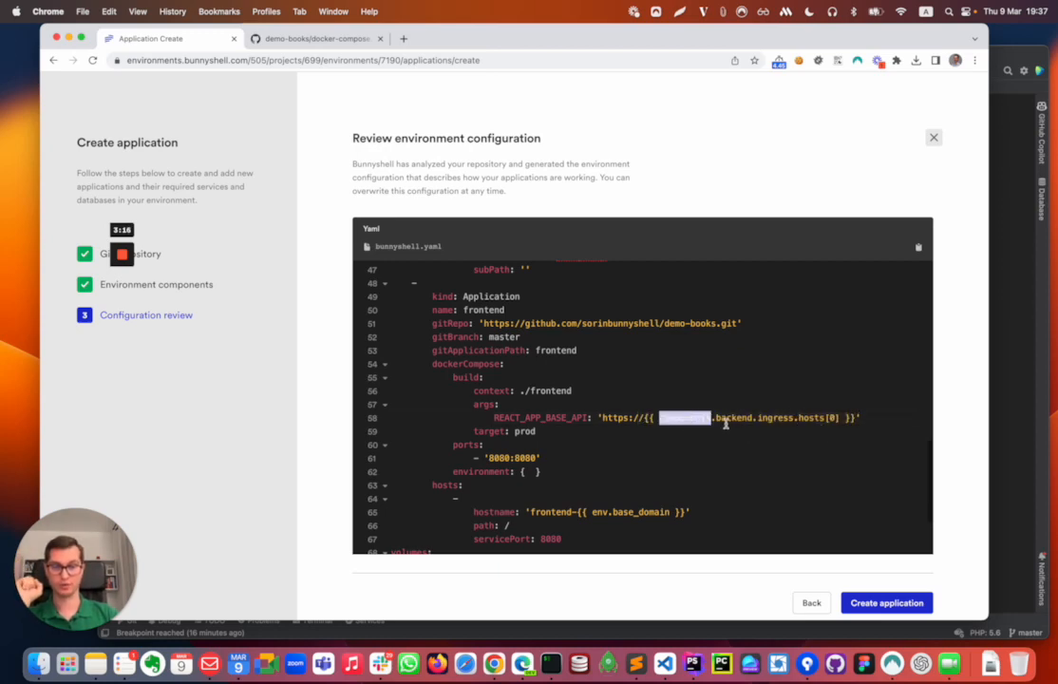
double_click(733, 419)
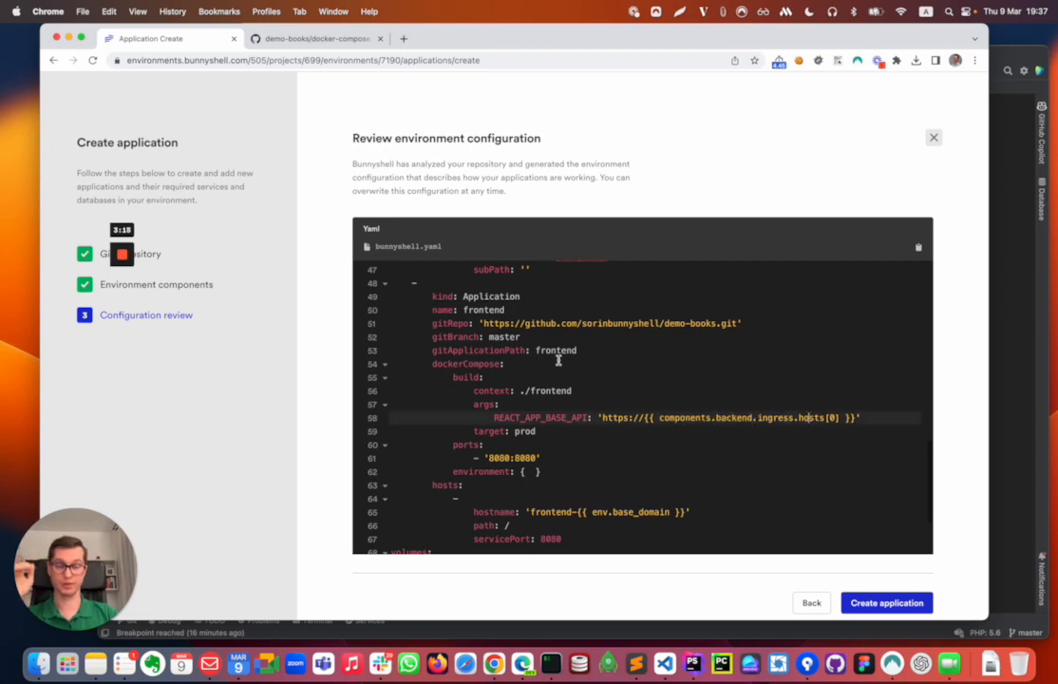
Step: Compare the backend's hostname and FRONTEND_URL variable with the host reference in the frontend component
scroll(558, 359, up, 6)
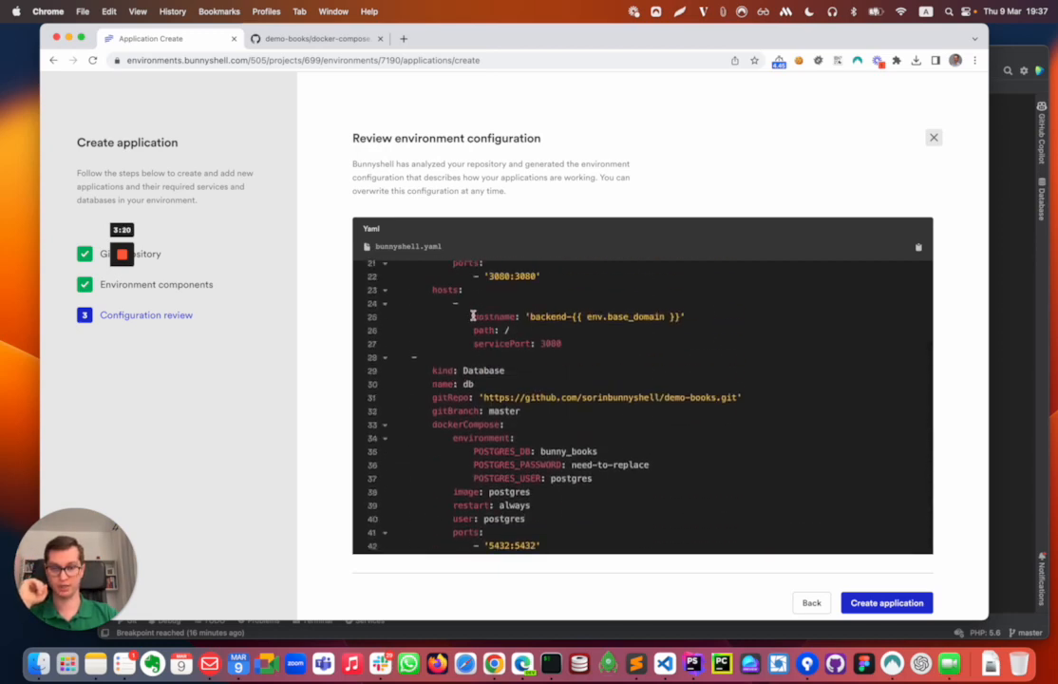
drag(473, 314, 686, 315)
scroll(513, 408, up, 3)
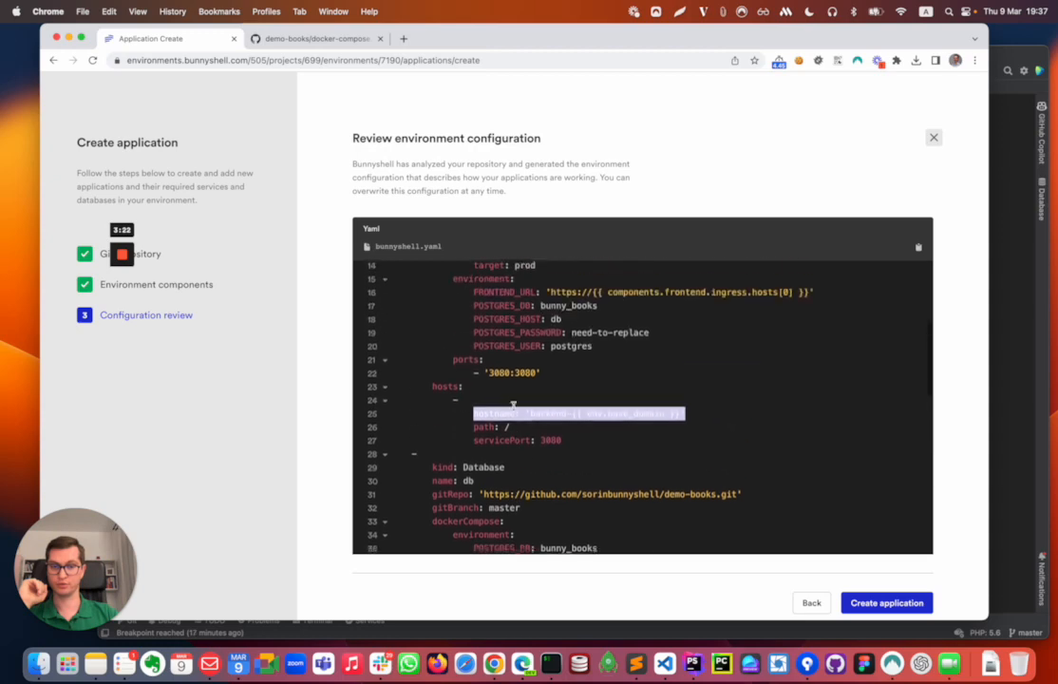
scroll(524, 446, up, 2)
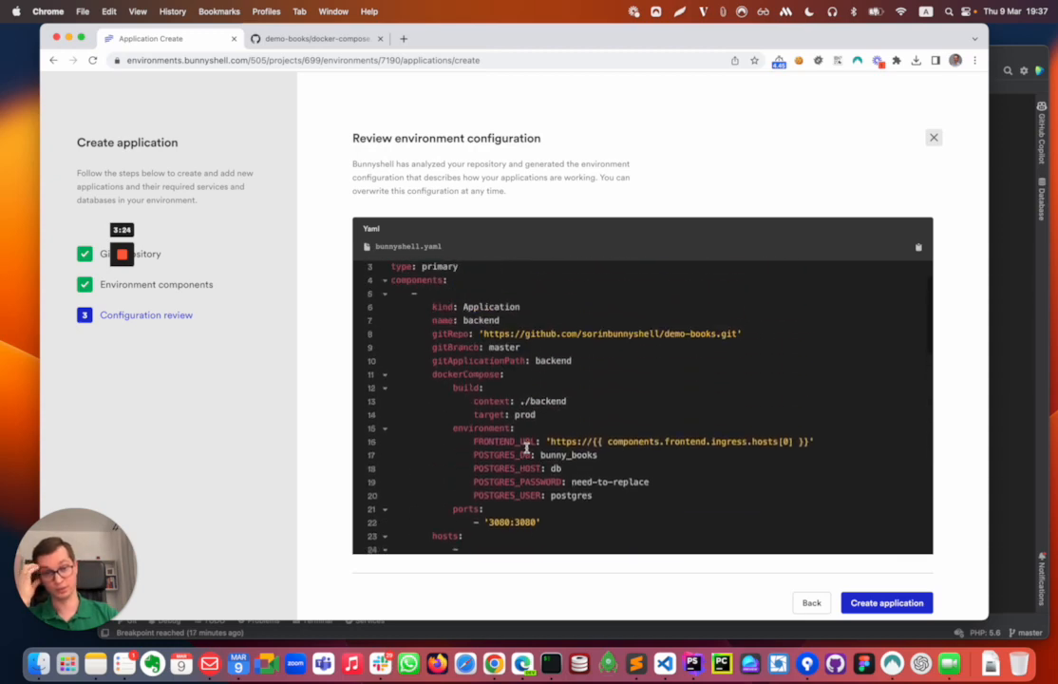
scroll(524, 443, down, 12)
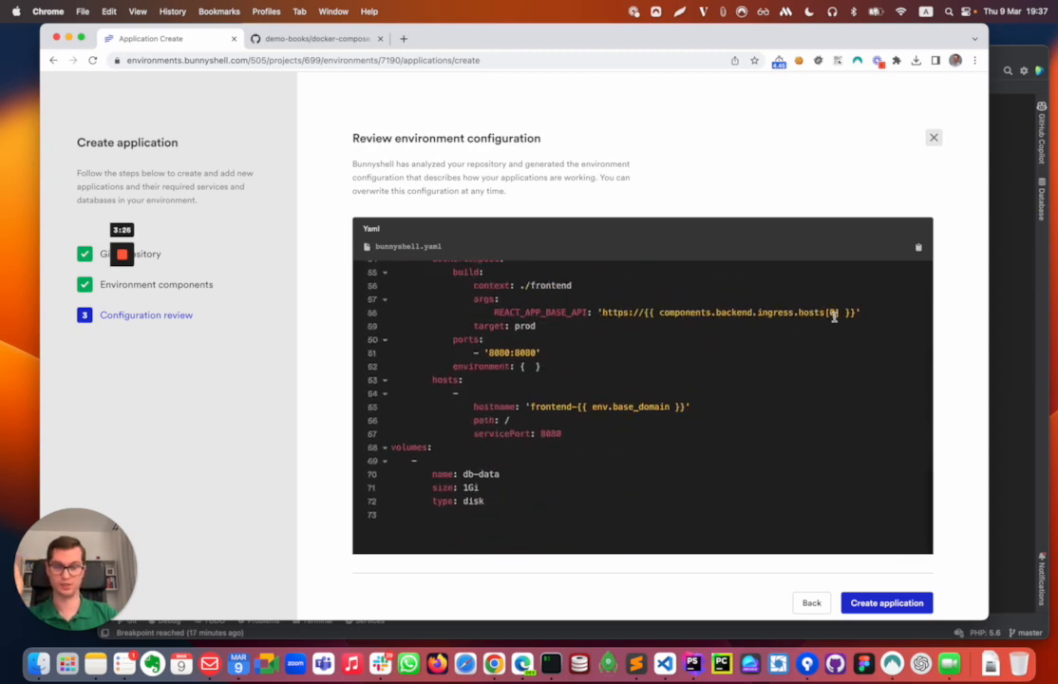
Step: Create the application from the reviewed configuration and choose Dev cluster as the Kubernetes cluster for the environment's deployment
click(901, 595)
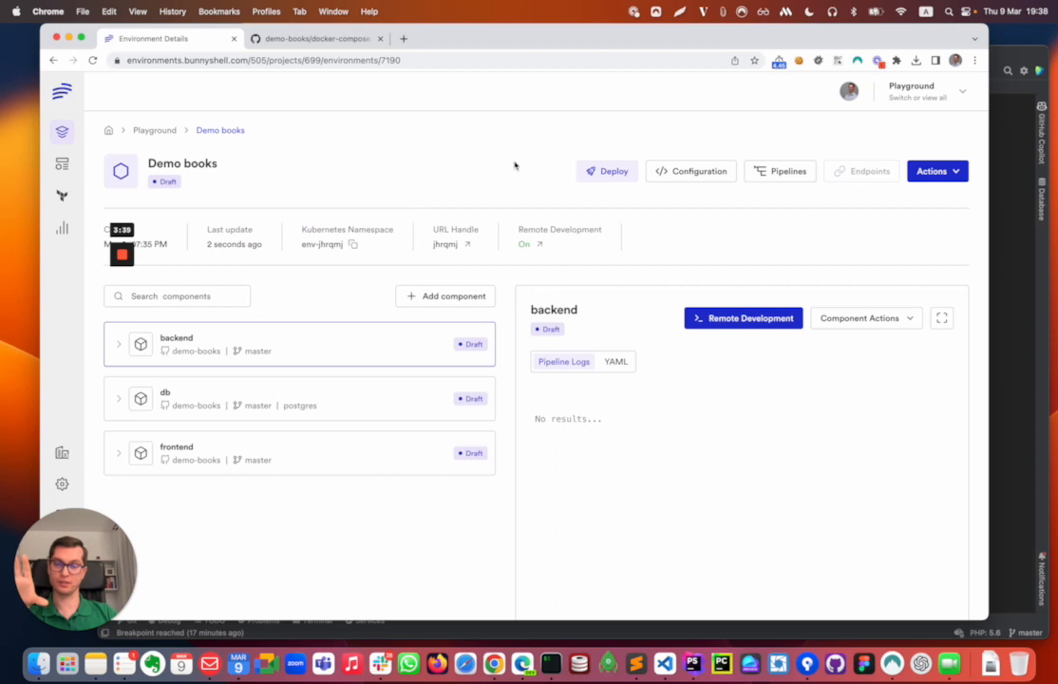
click(614, 172)
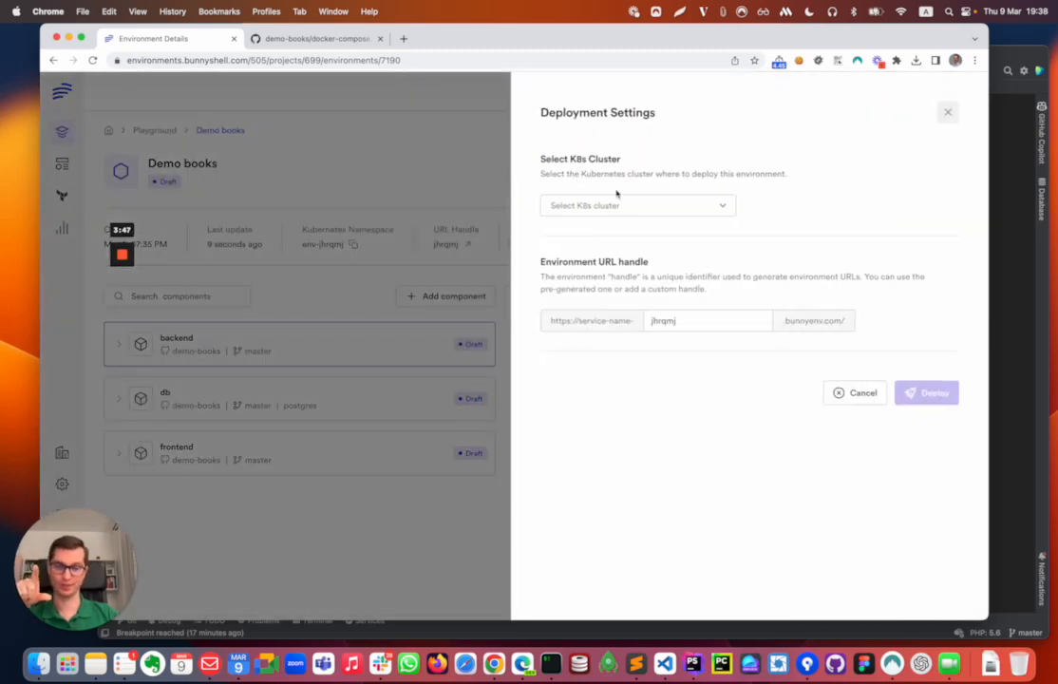
click(691, 211)
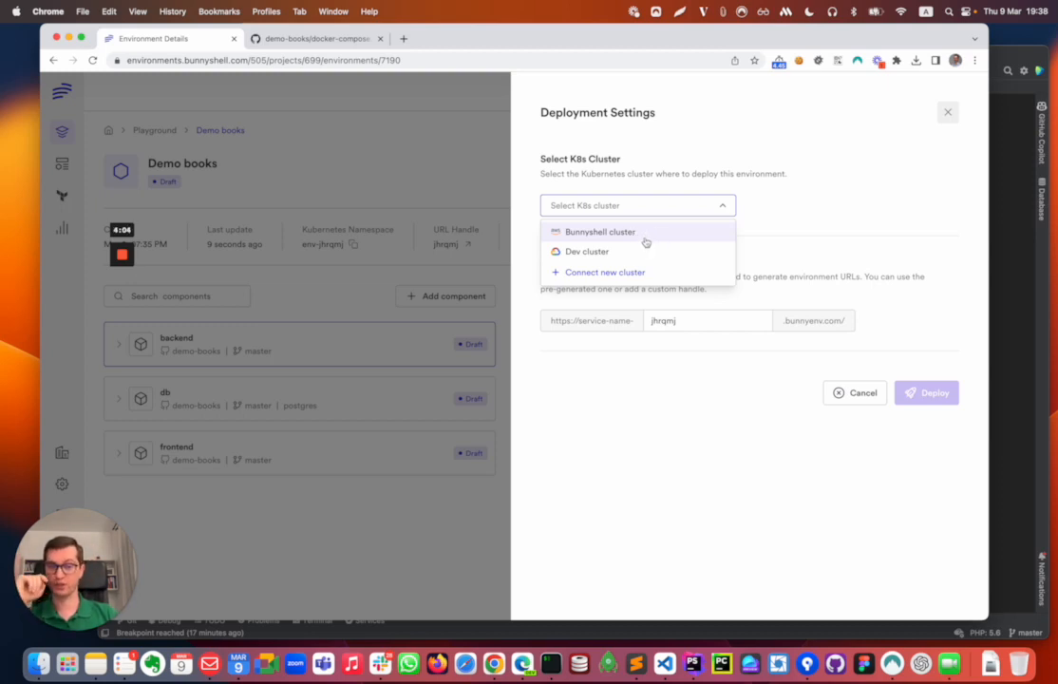
click(605, 252)
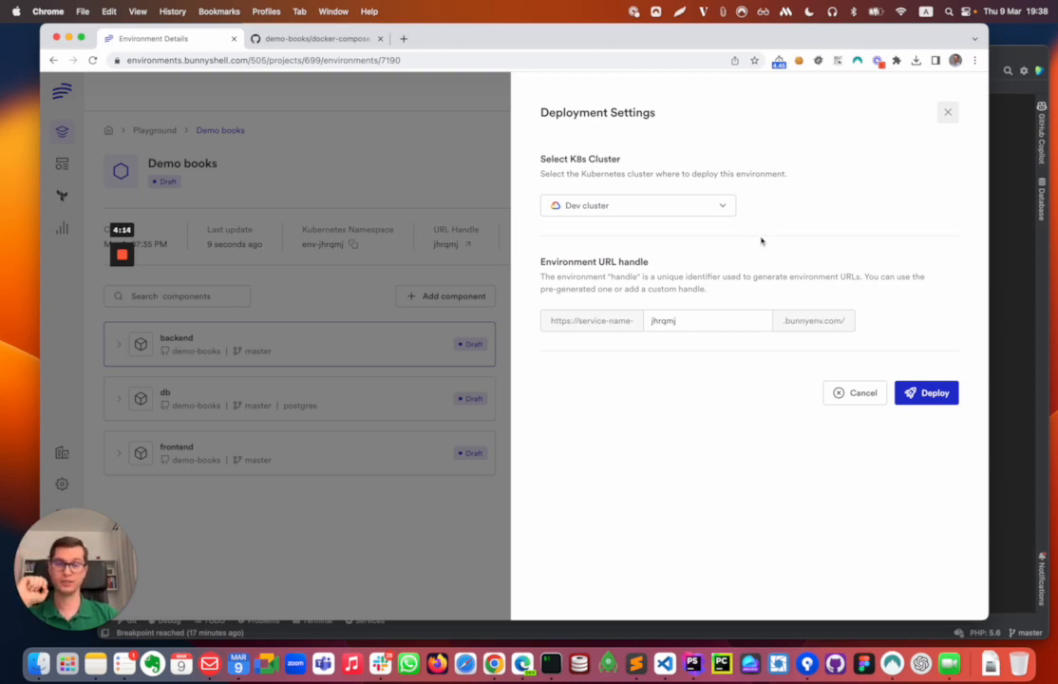
Step: Set the environment URL handle to bookstest and deploy the Demo books environment
double_click(705, 320)
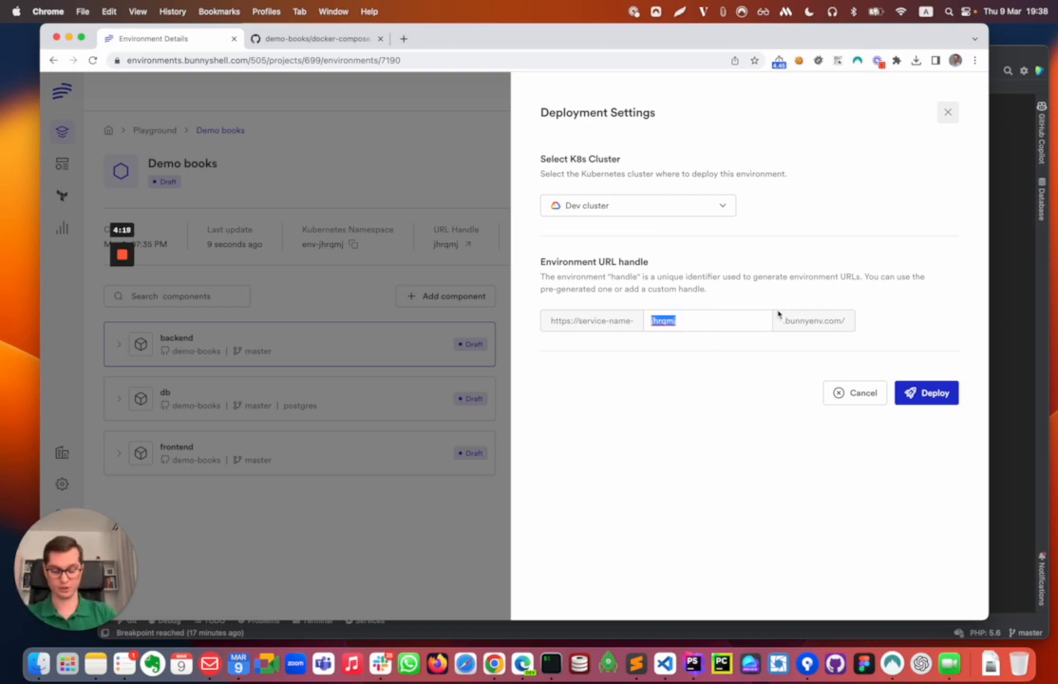
text(books)
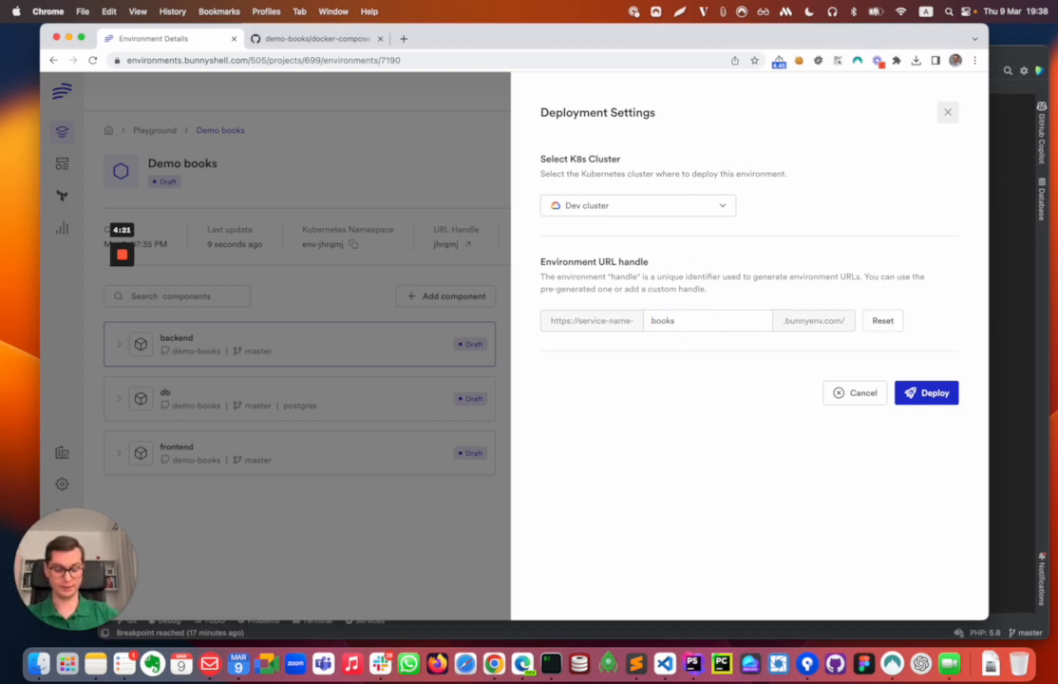
text(test)
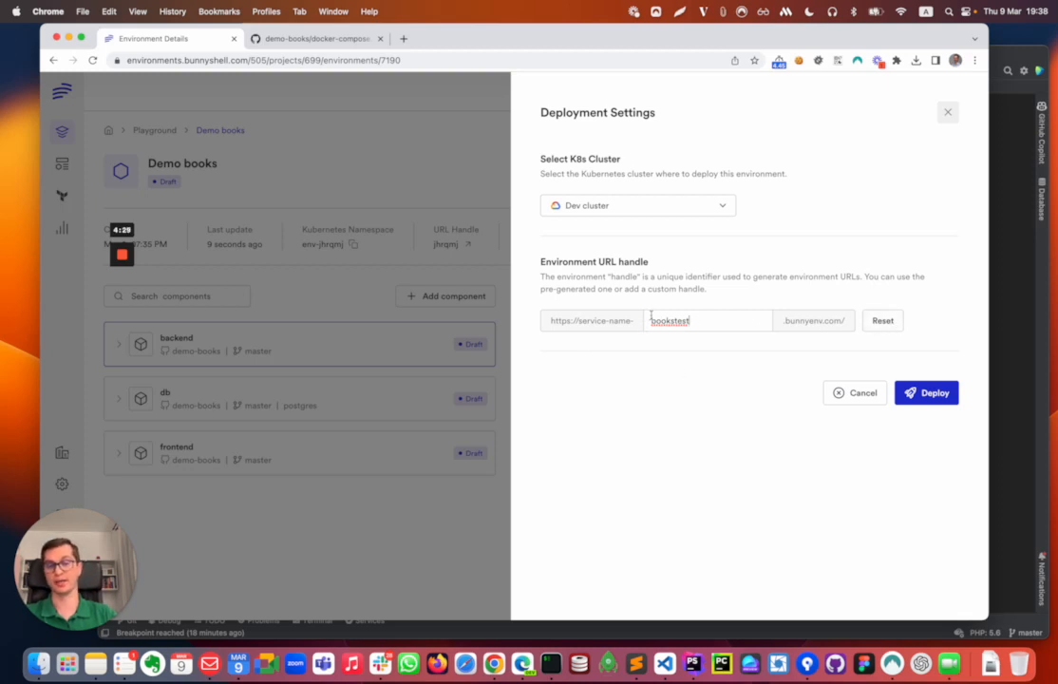
click(929, 394)
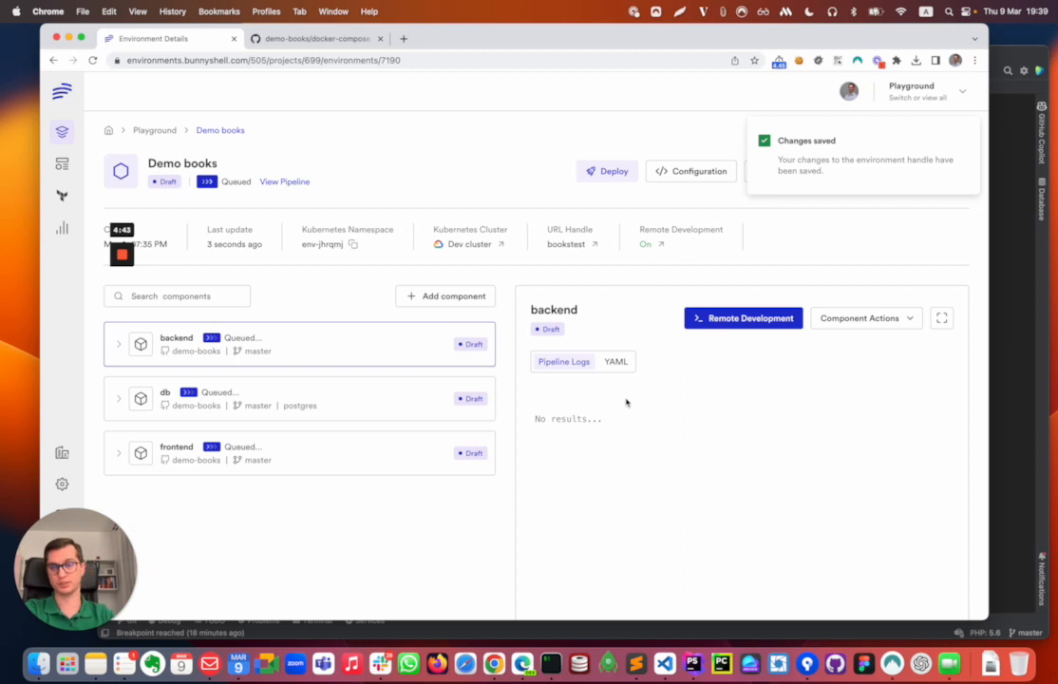
Step: Open the deployment's pipeline and look over its stages and the connect to cluster job
click(294, 182)
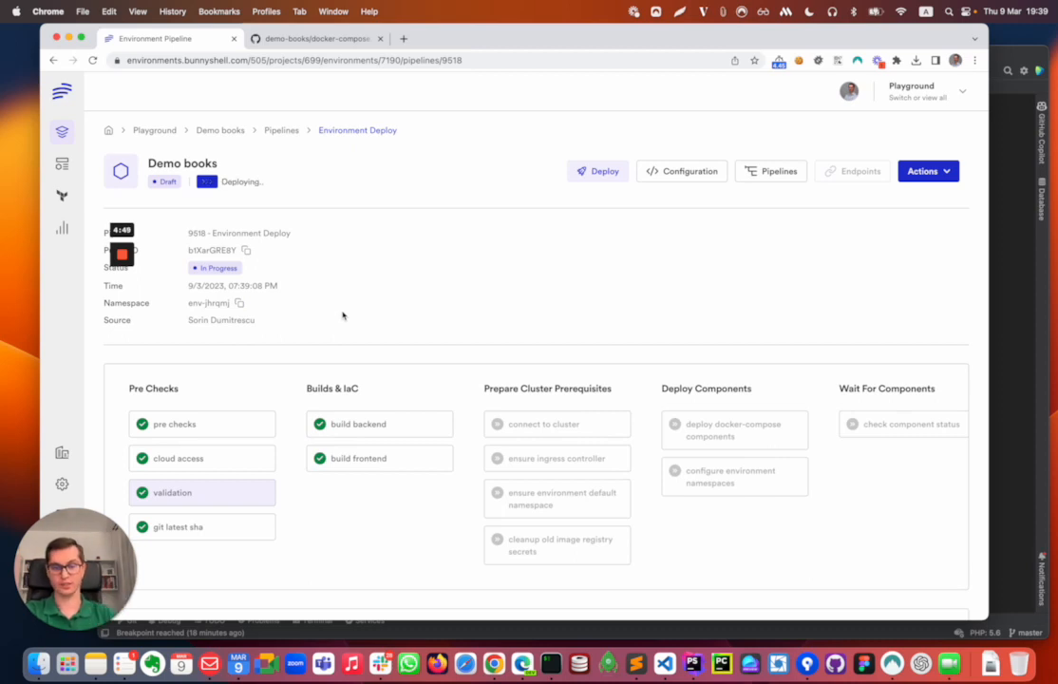
scroll(430, 338, down, 2)
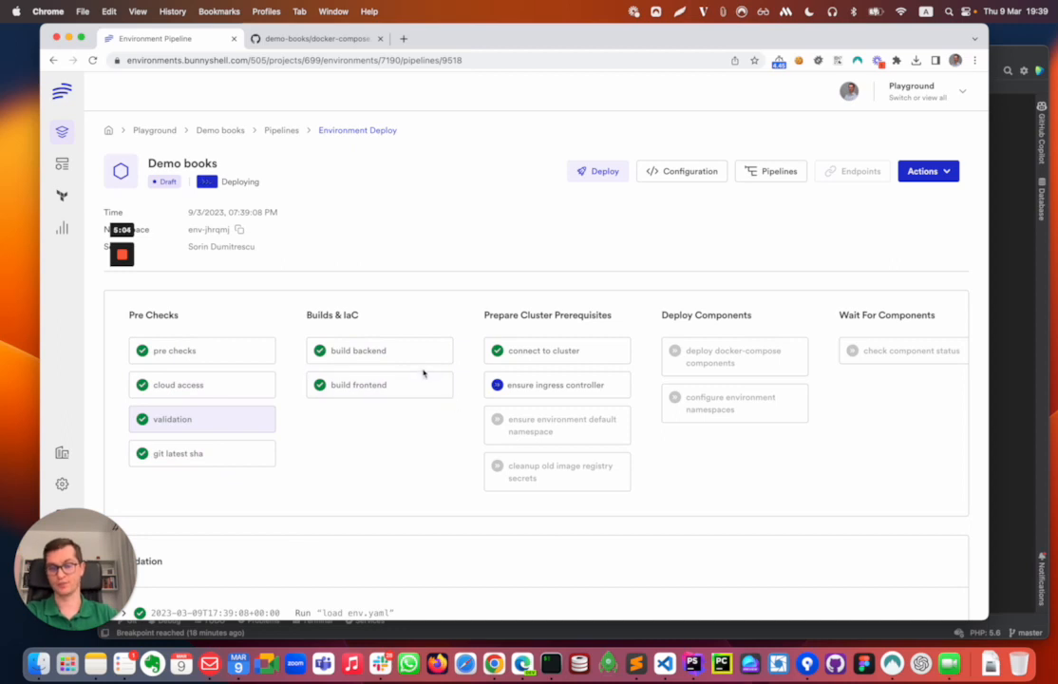
scroll(484, 403, down, 3)
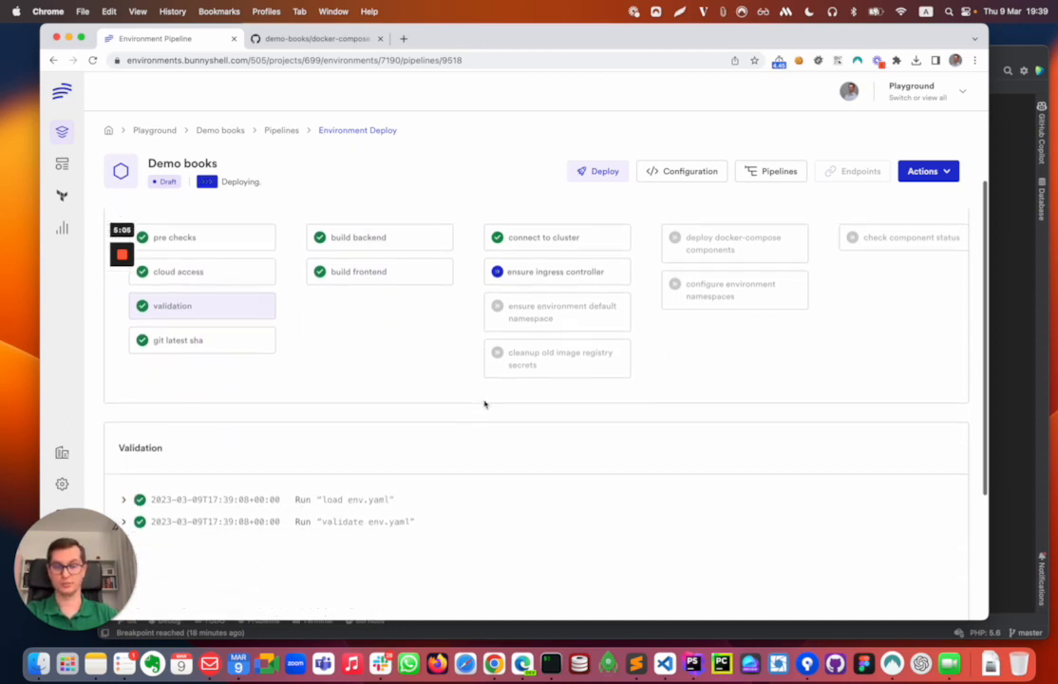
click(522, 238)
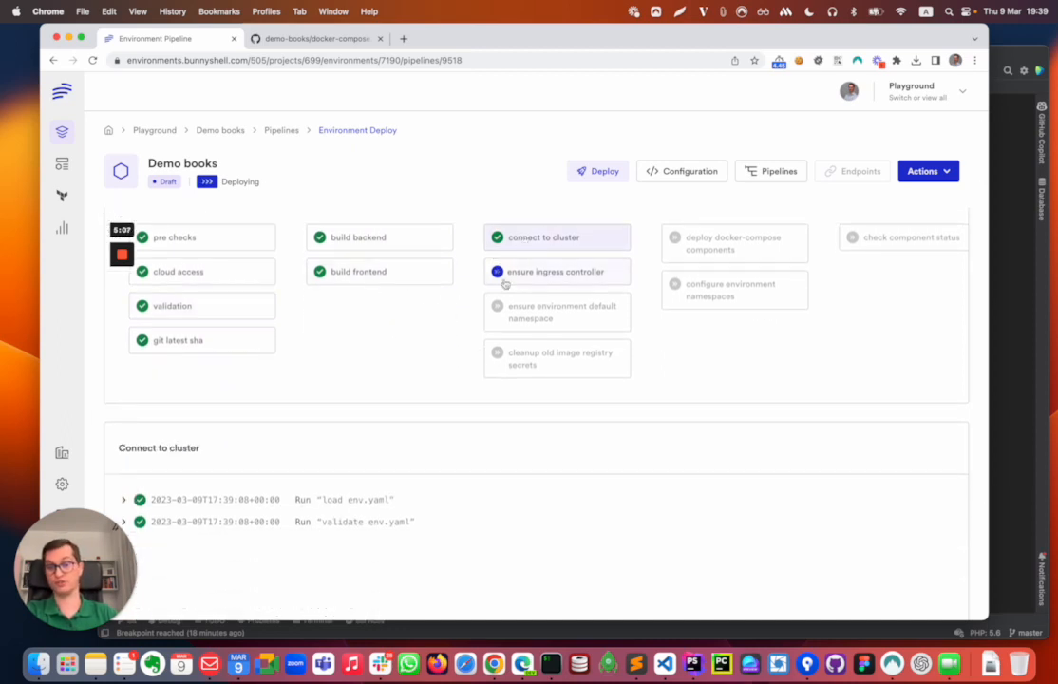
Step: Examine the validation job's log, expanding the load env.yaml and validate env.yaml entries
click(245, 272)
click(237, 310)
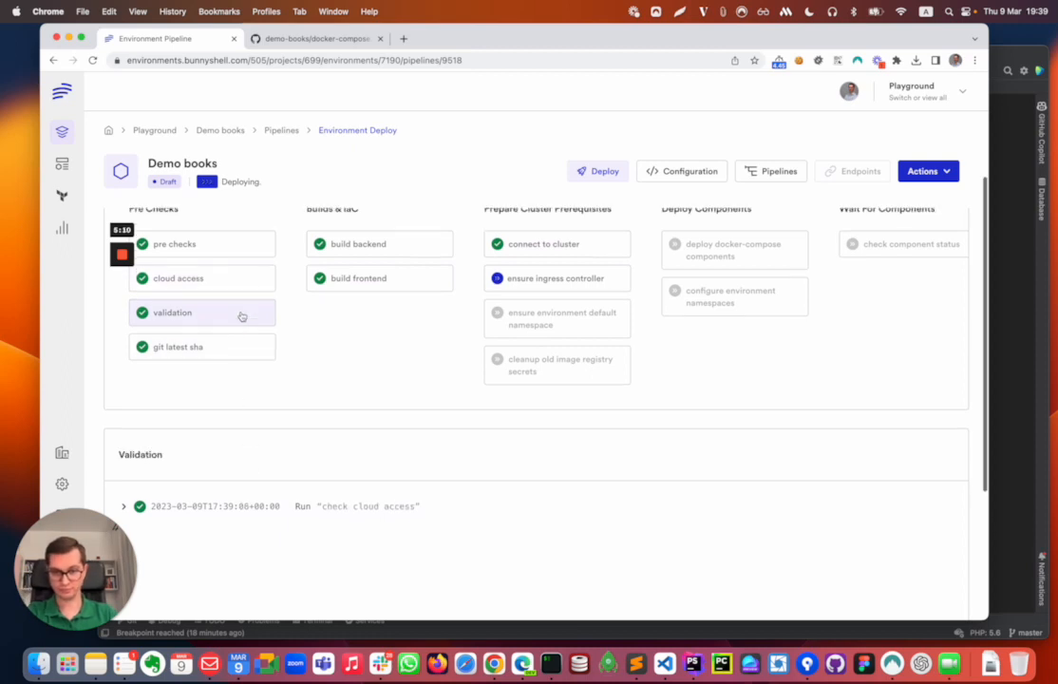
click(256, 508)
click(354, 567)
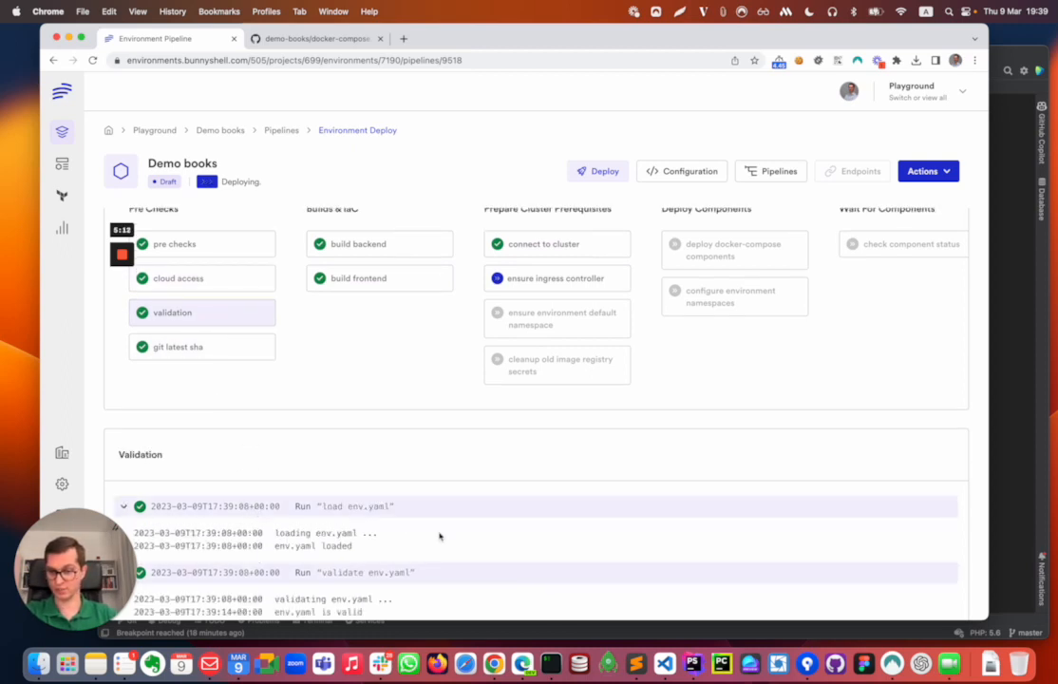
scroll(437, 531, down, 3)
scroll(432, 377, up, 6)
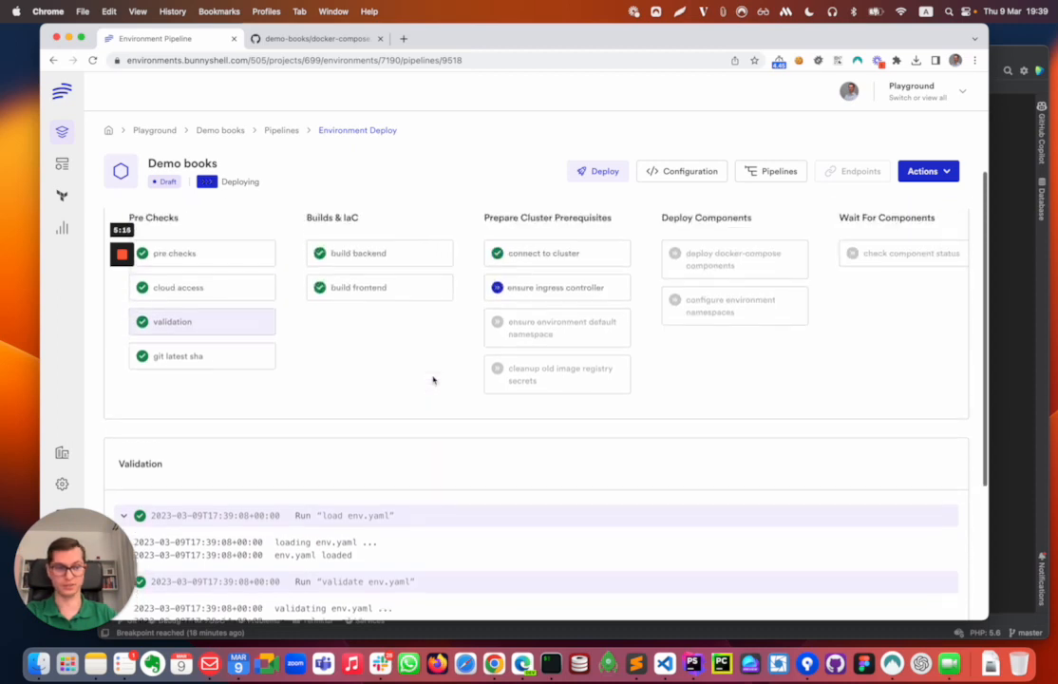
Step: View the build backend job's log and follow the progress of the other pipeline stages
scroll(436, 407, down, 2)
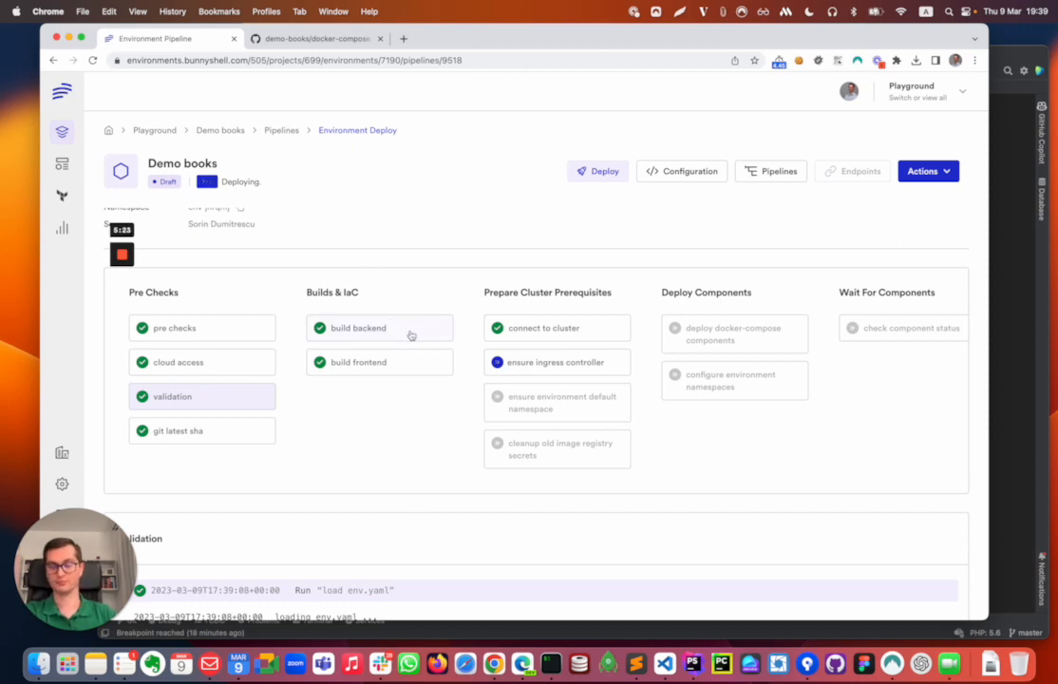
scroll(410, 334, right, 1)
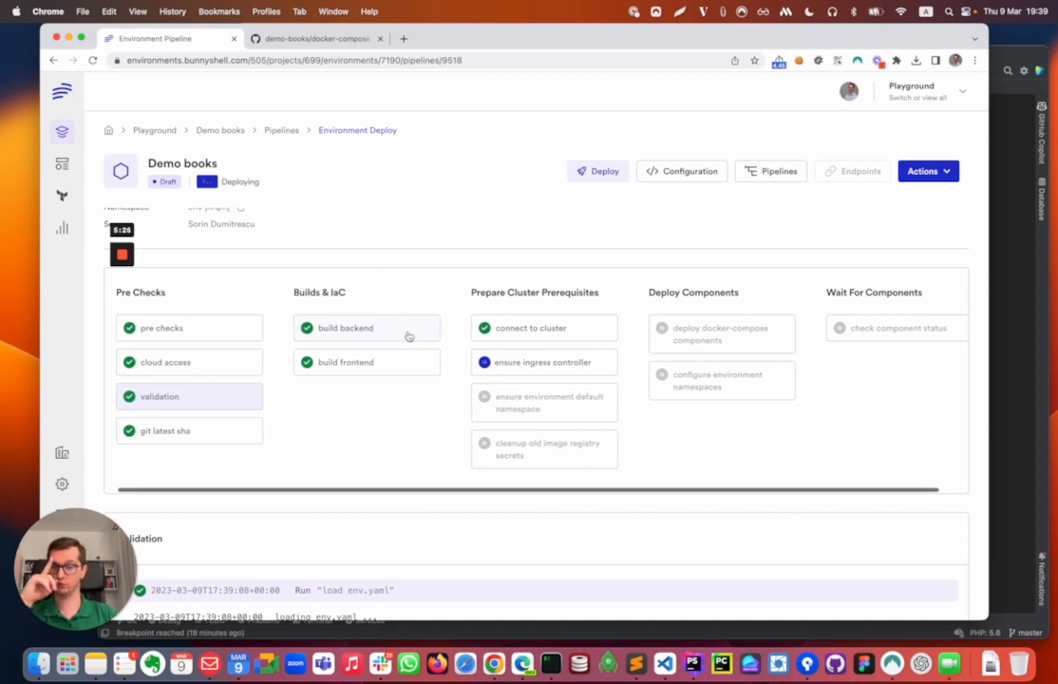
click(408, 334)
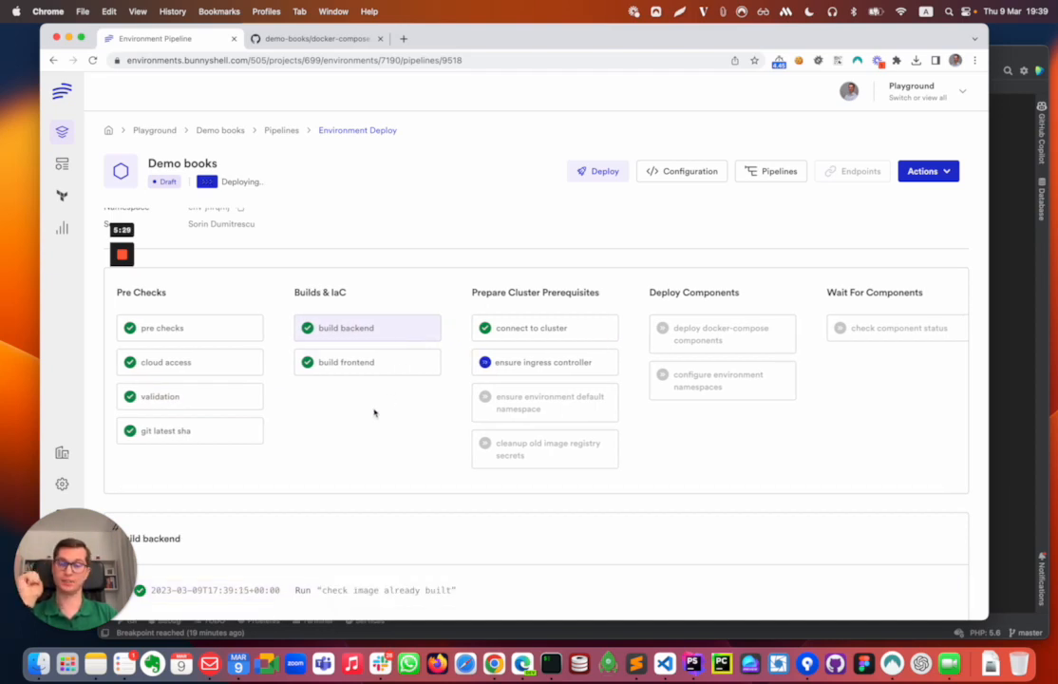
scroll(374, 412, down, 1)
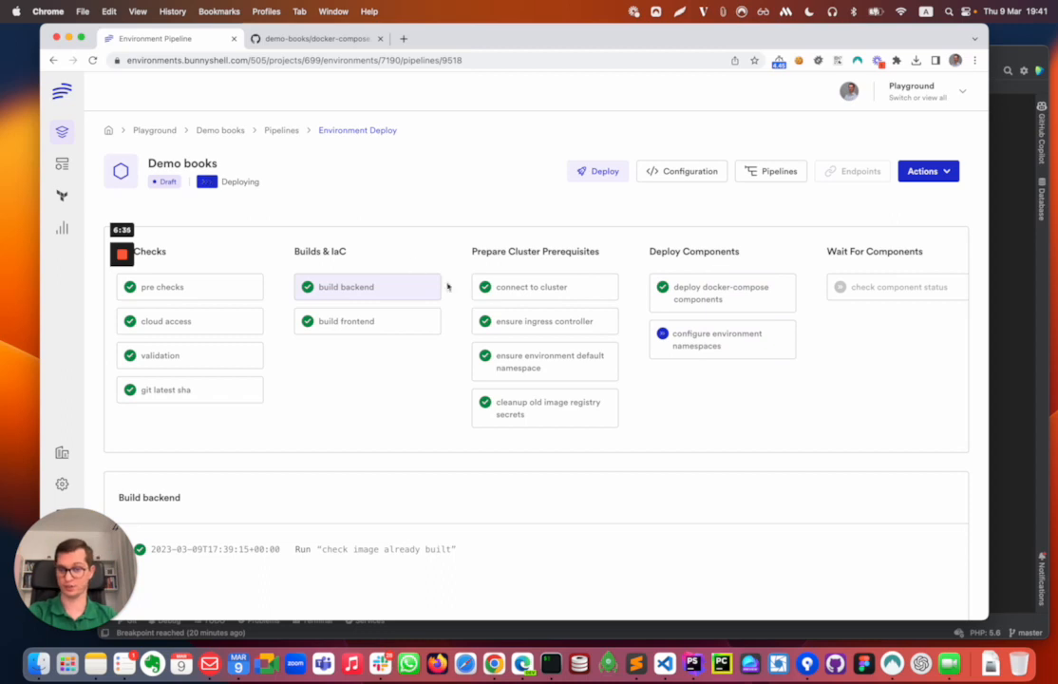
Step: Examine the deploy docker-compose components job's log, expanding the deploy K8s manifests entry
click(758, 286)
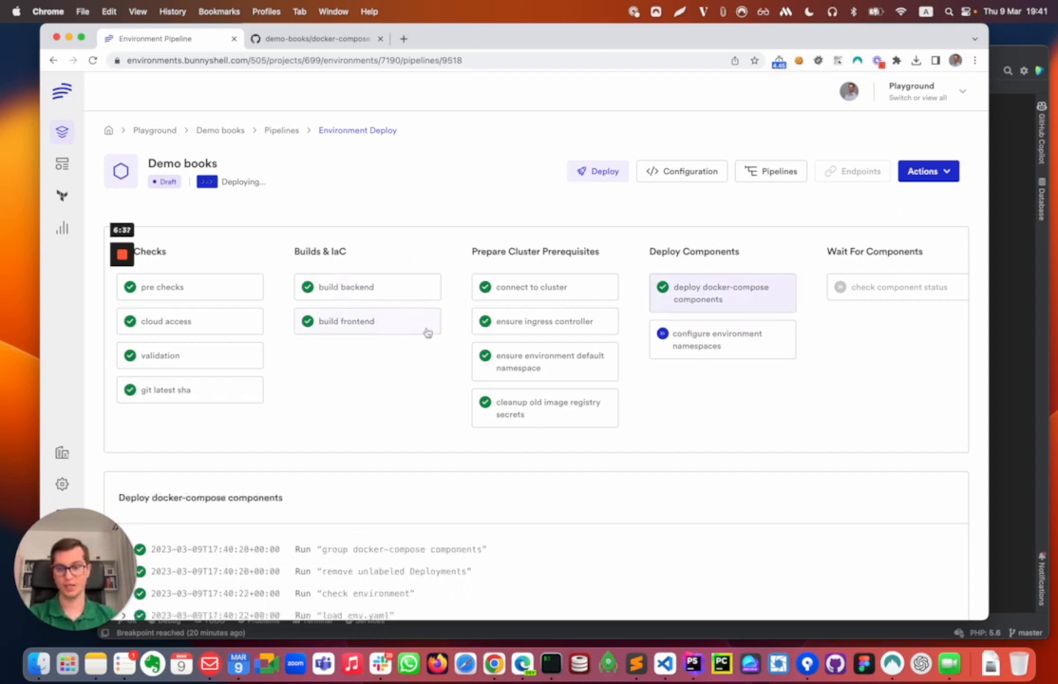
scroll(392, 318, down, 3)
scroll(403, 327, up, 1)
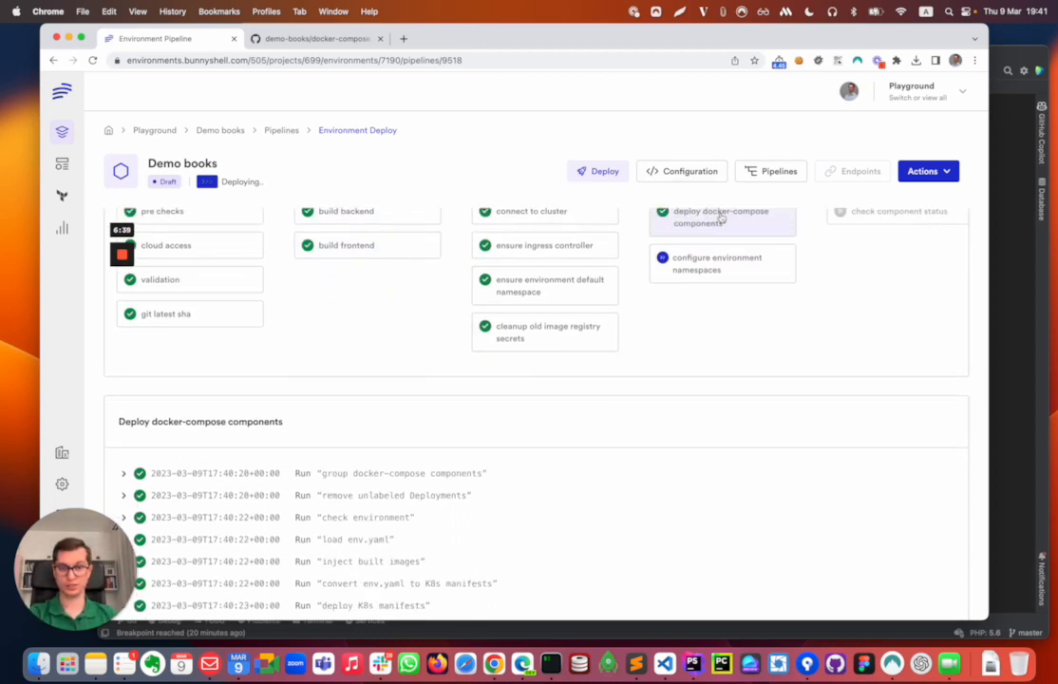
scroll(727, 220, up, 1)
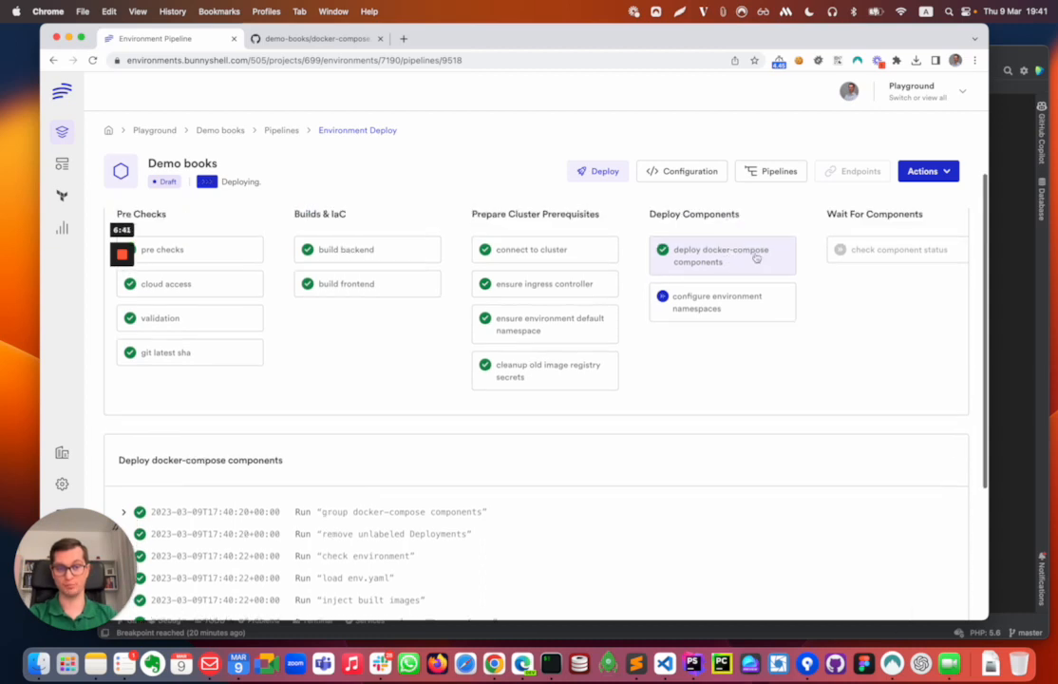
scroll(450, 334, down, 6)
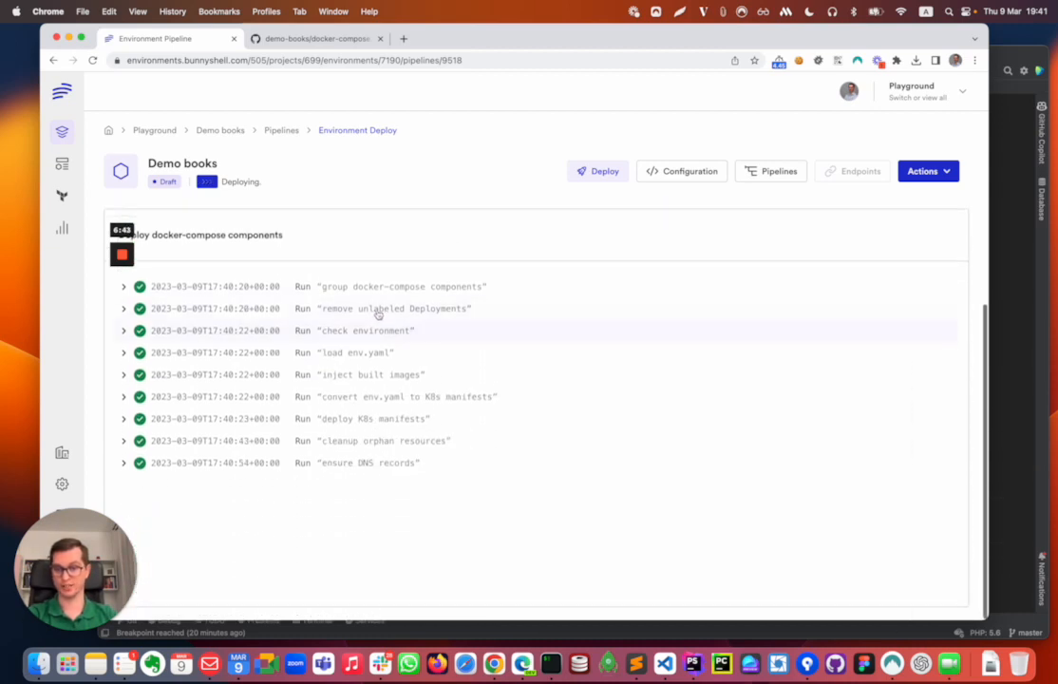
click(387, 418)
scroll(342, 446, down, 3)
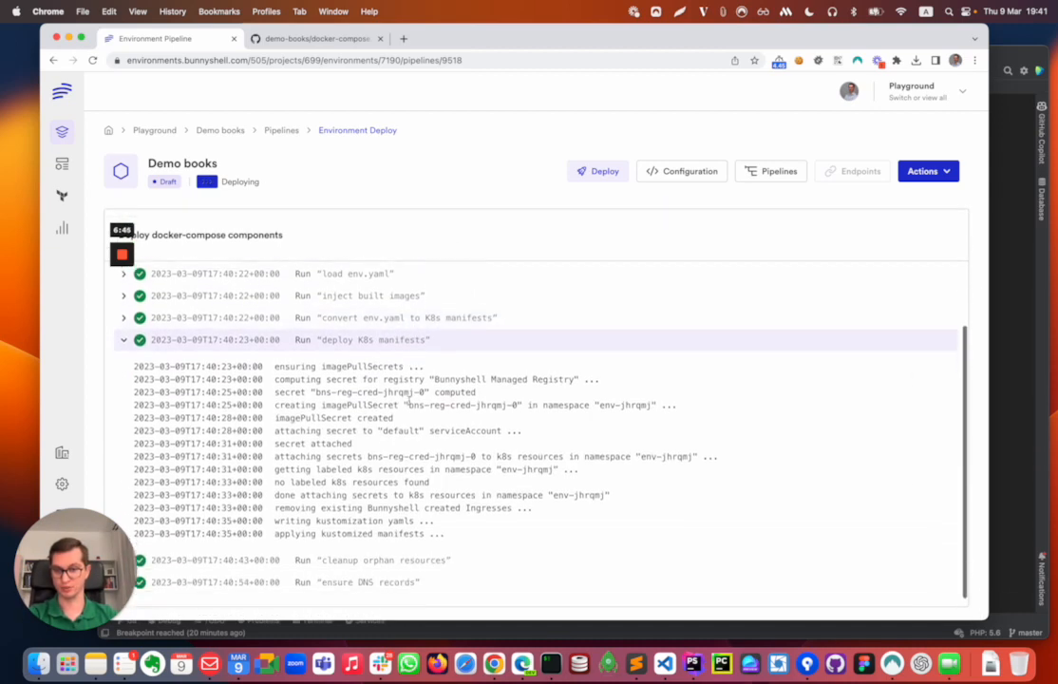
scroll(378, 409, up, 1)
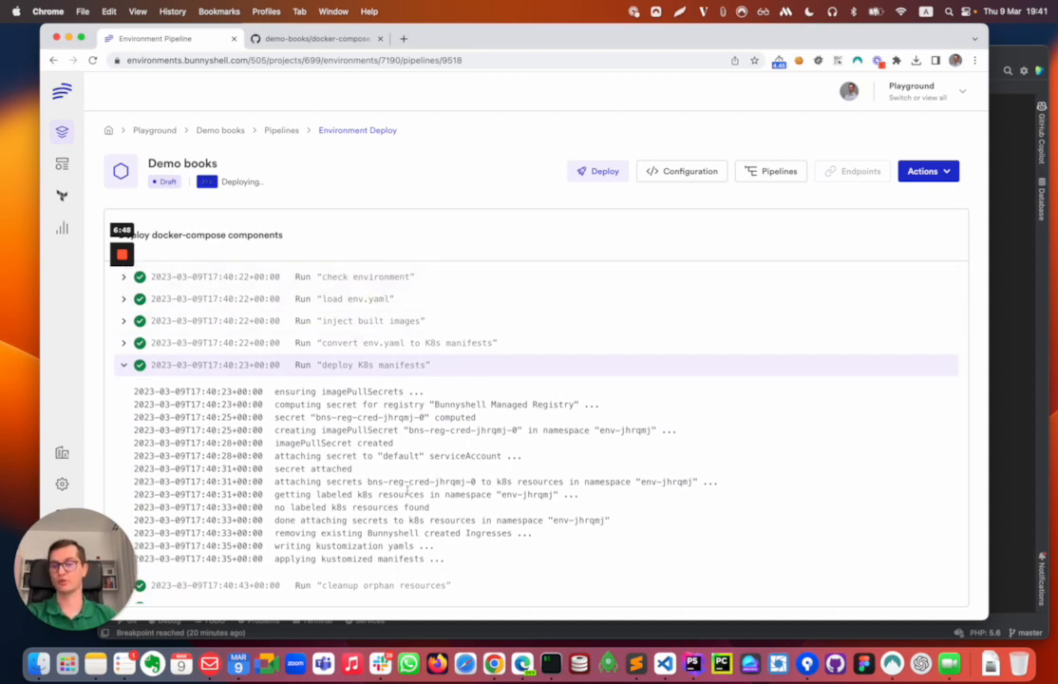
Step: Check the pipeline's remaining jobs, from configure environment namespaces to check component status
scroll(475, 432, up, 2)
scroll(525, 454, up, 2)
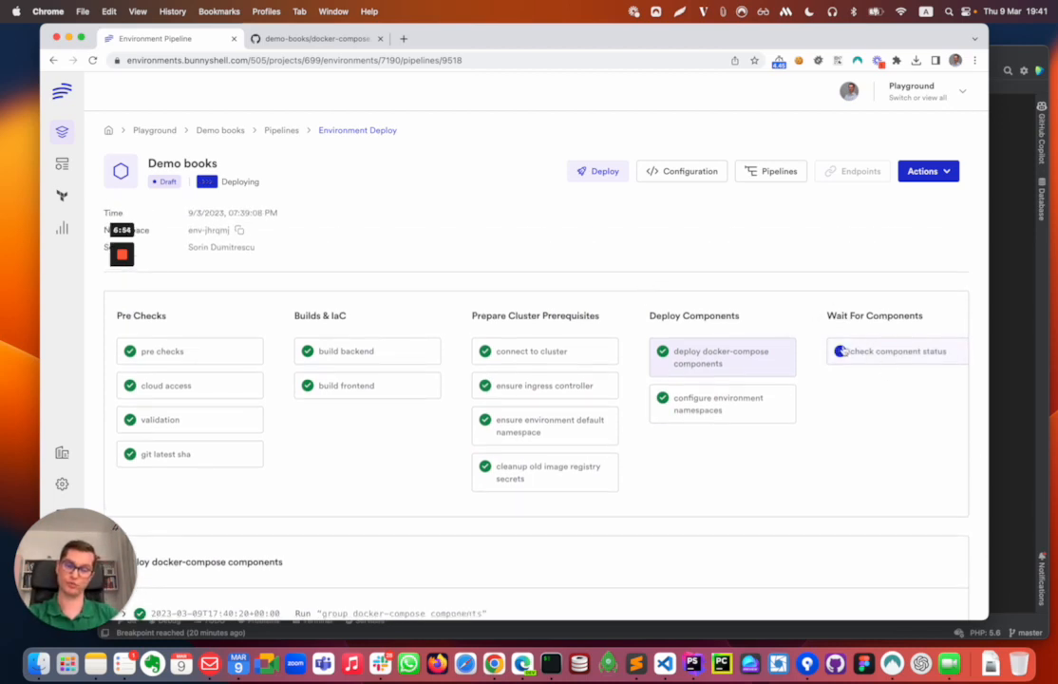
scroll(838, 347, down, 2)
scroll(841, 354, up, 2)
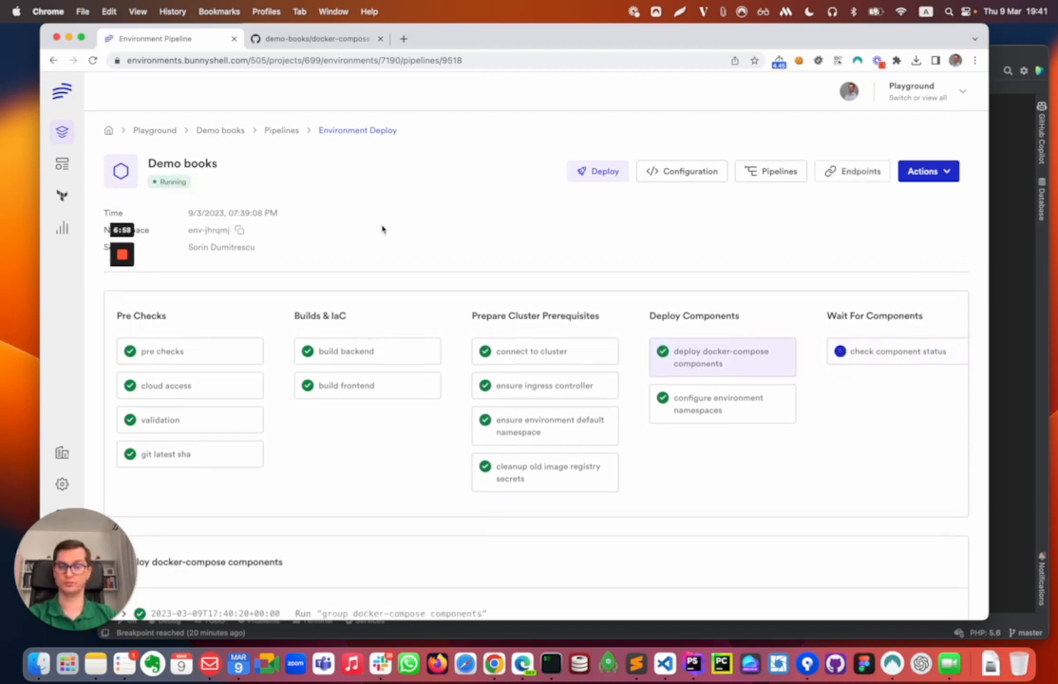
Step: Return to the Demo books environment details and examine the deploy K8s manifests entry in the backend component's pipeline logs
click(226, 130)
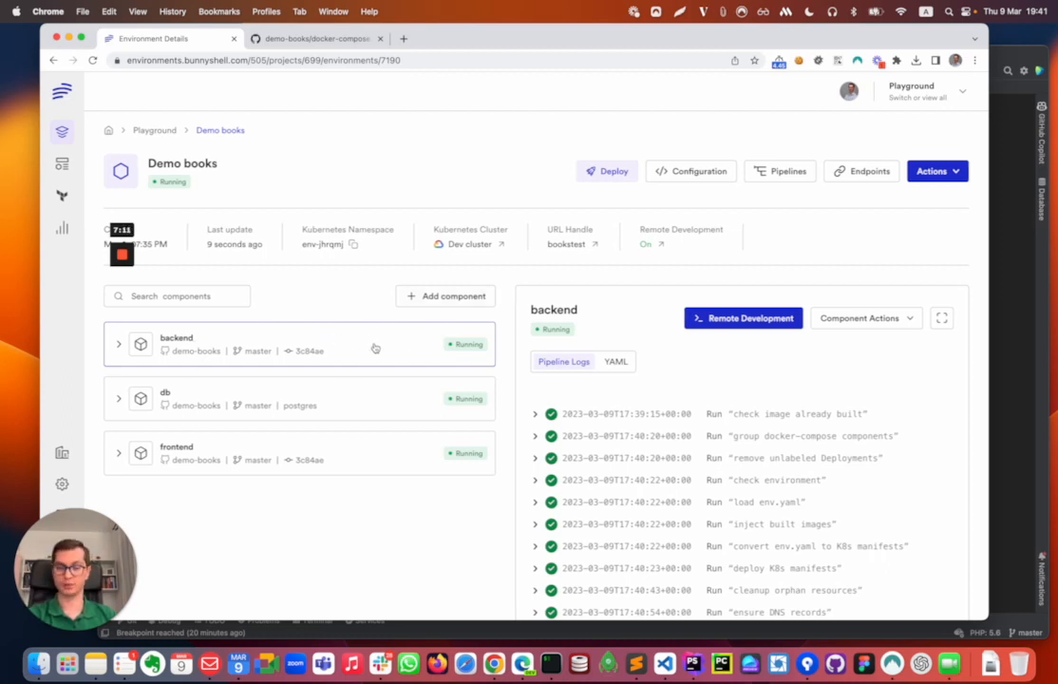
scroll(327, 304, down, 2)
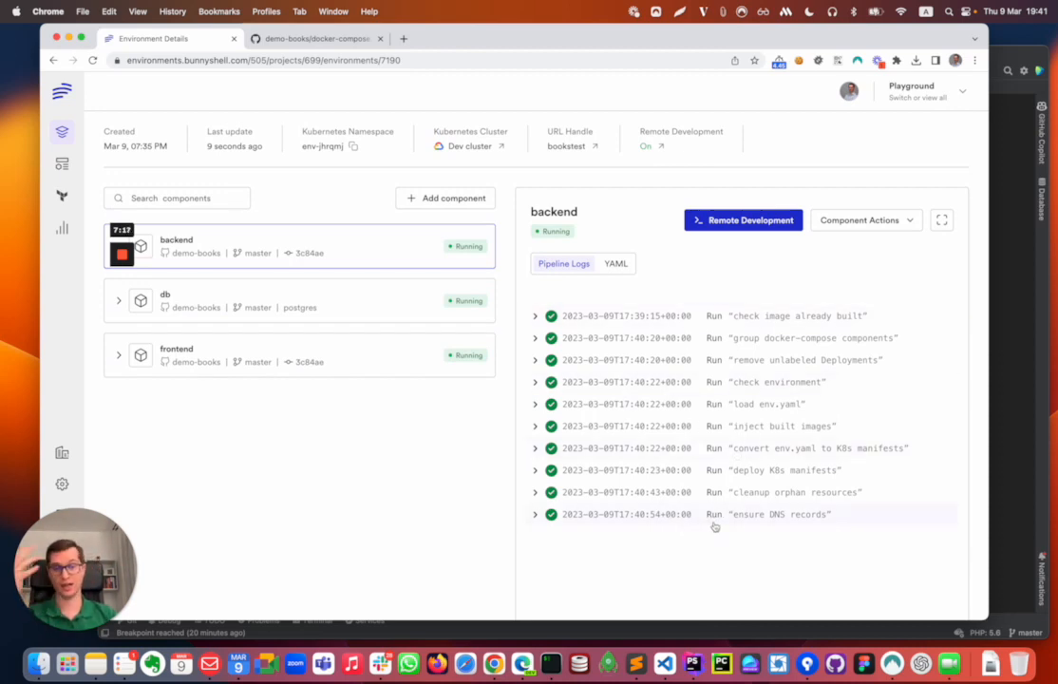
click(784, 470)
scroll(773, 428, down, 1)
scroll(773, 427, down, 2)
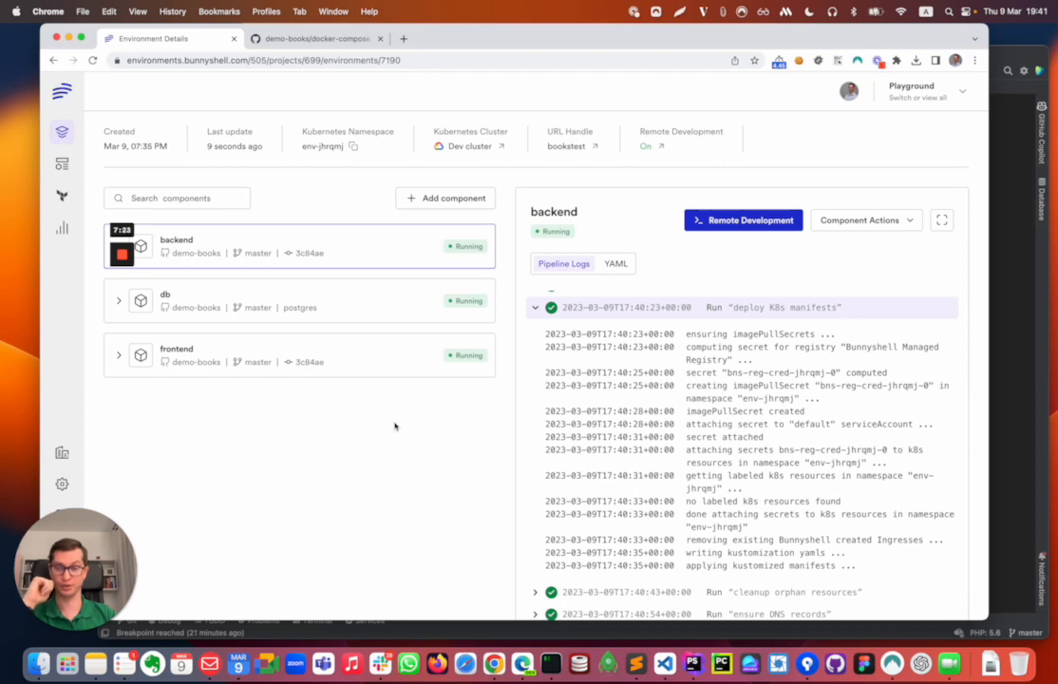
Step: Review the backend component's YAML definition down to its hosts section
click(615, 262)
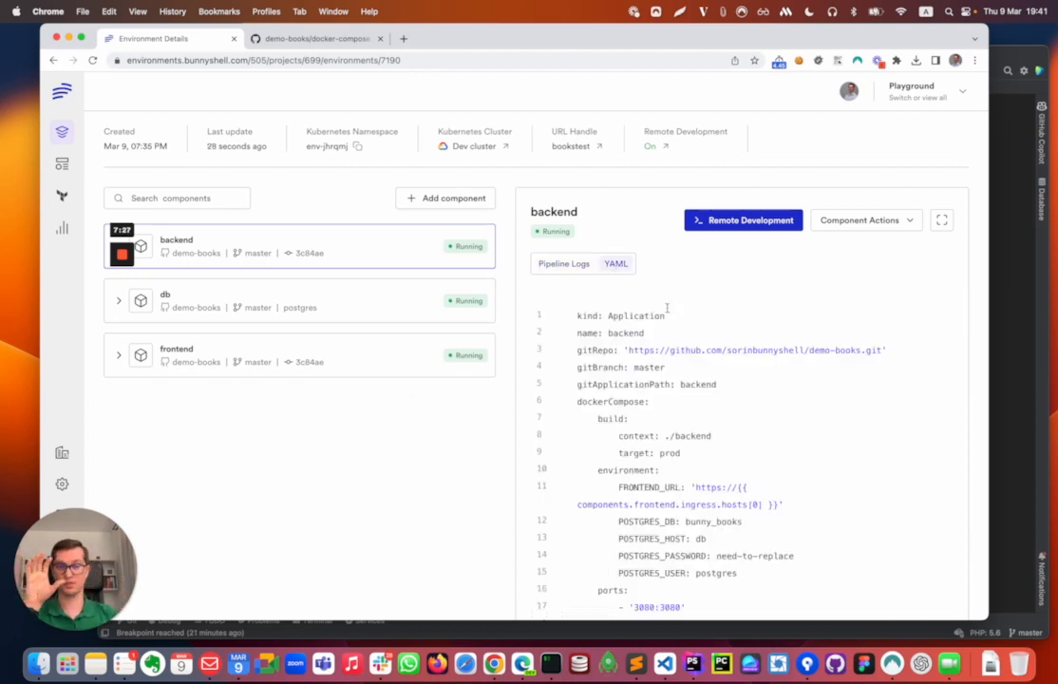
scroll(662, 315, down, 5)
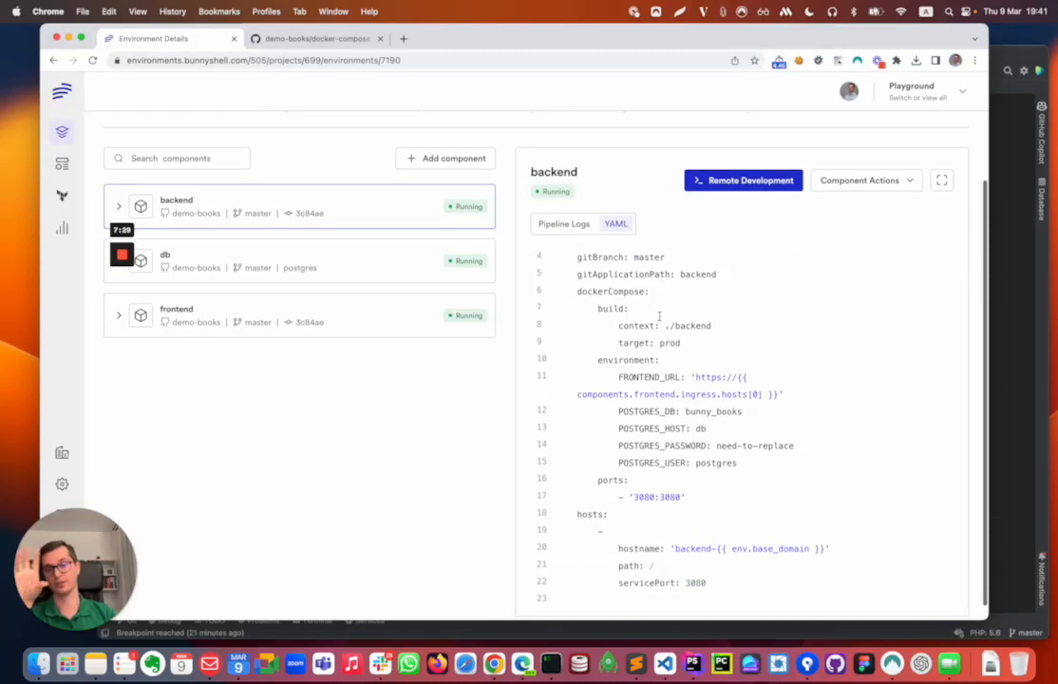
scroll(661, 309, up, 2)
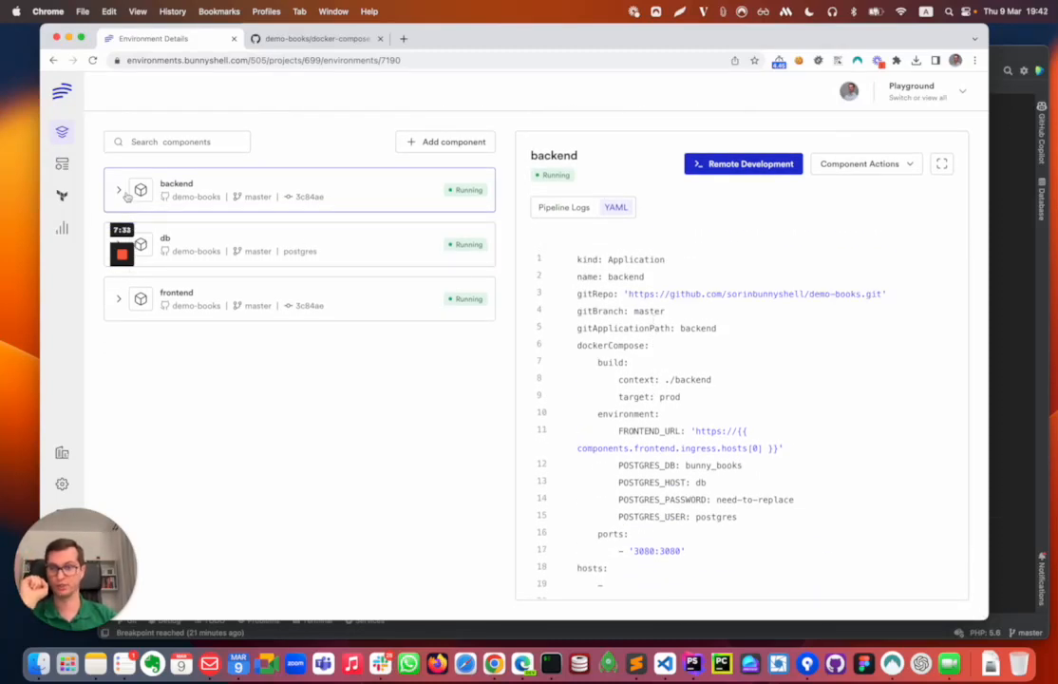
Step: Expand the backend component's resources, view its Deployment's Kubernetes logs and look over the pod and container filter options
click(120, 191)
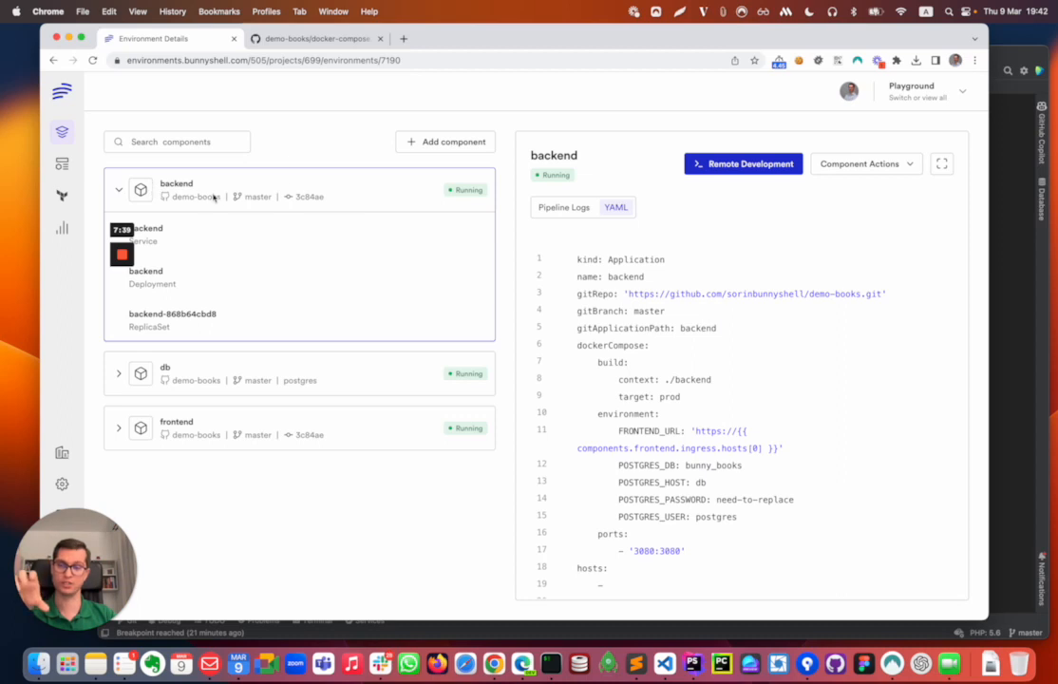
click(248, 278)
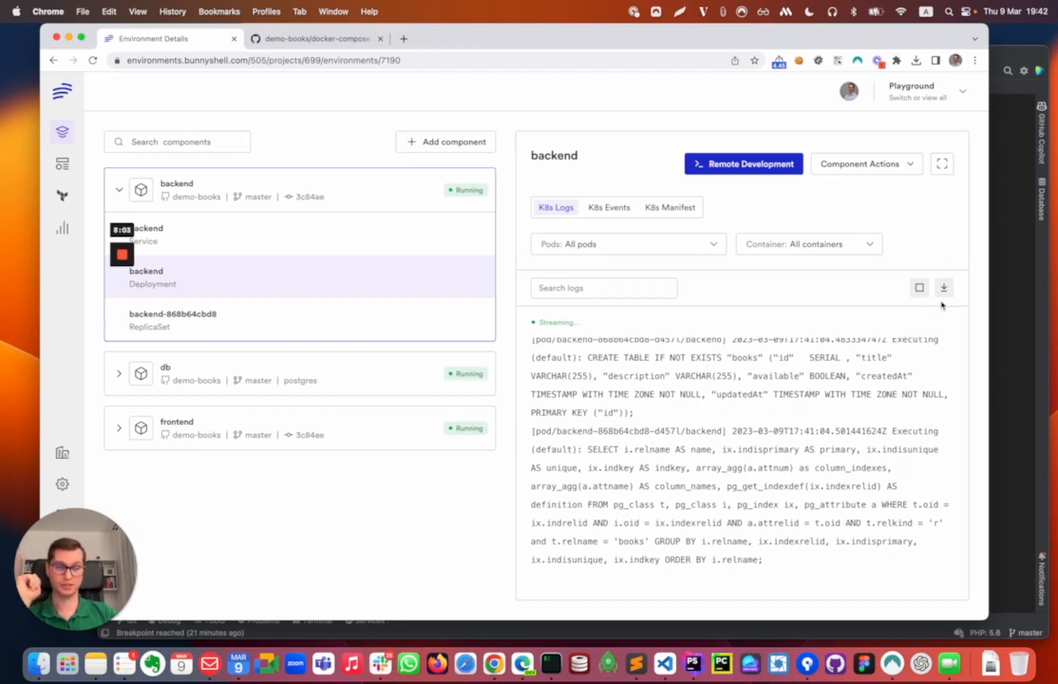
click(706, 249)
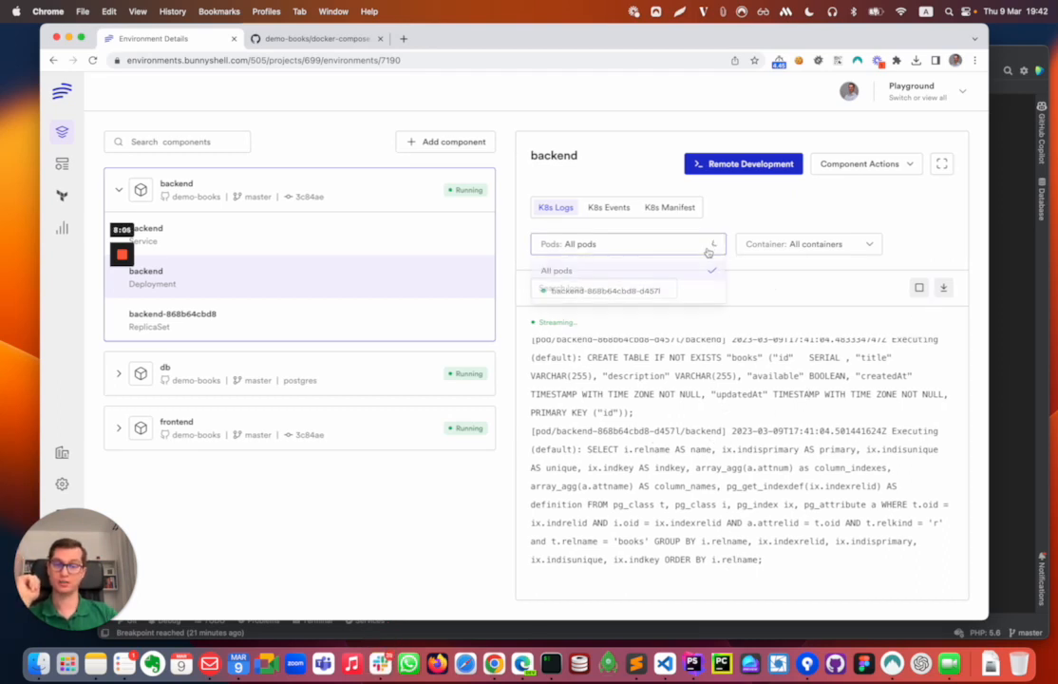
click(807, 244)
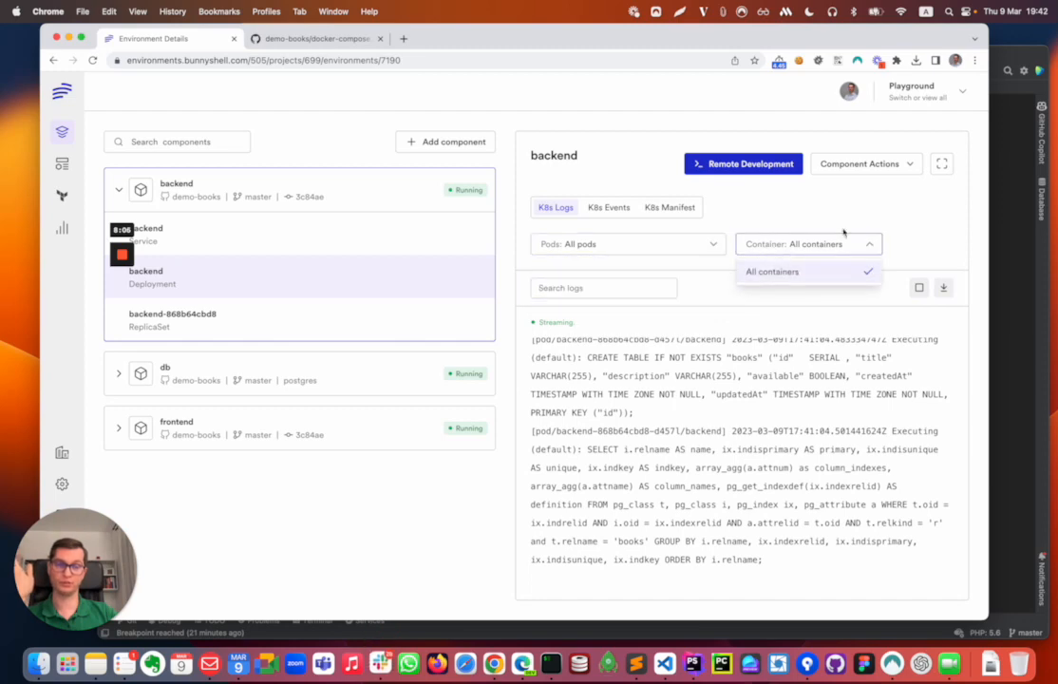
click(907, 233)
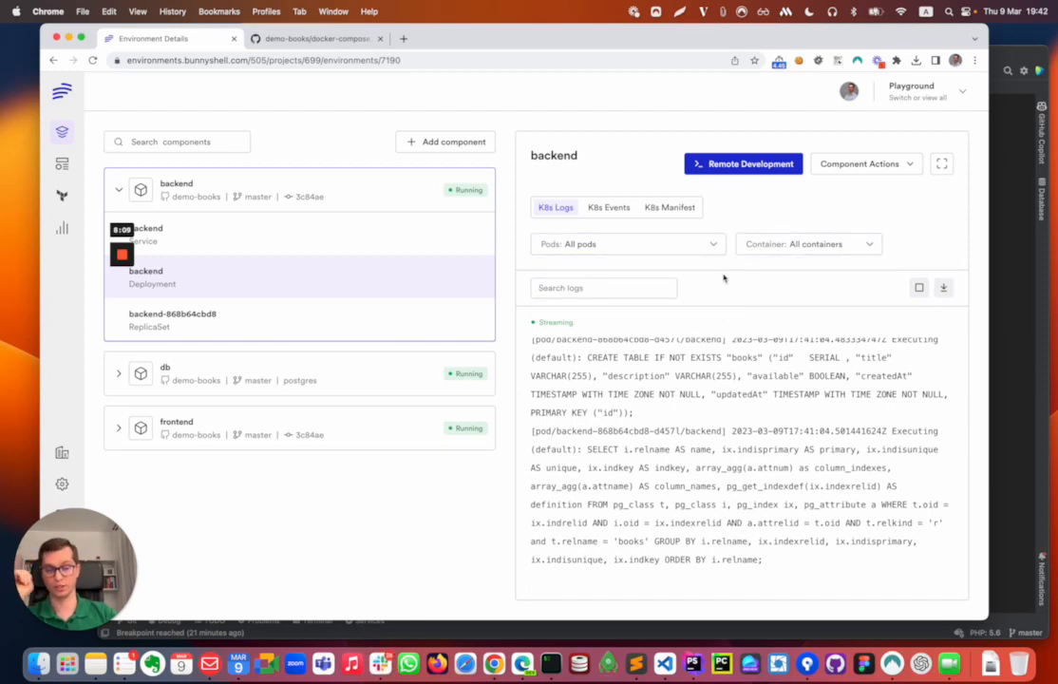
Step: Read the backend Deployment's logs from the start in the enlarged view, and restore the normal layout
scroll(666, 394, up, 10)
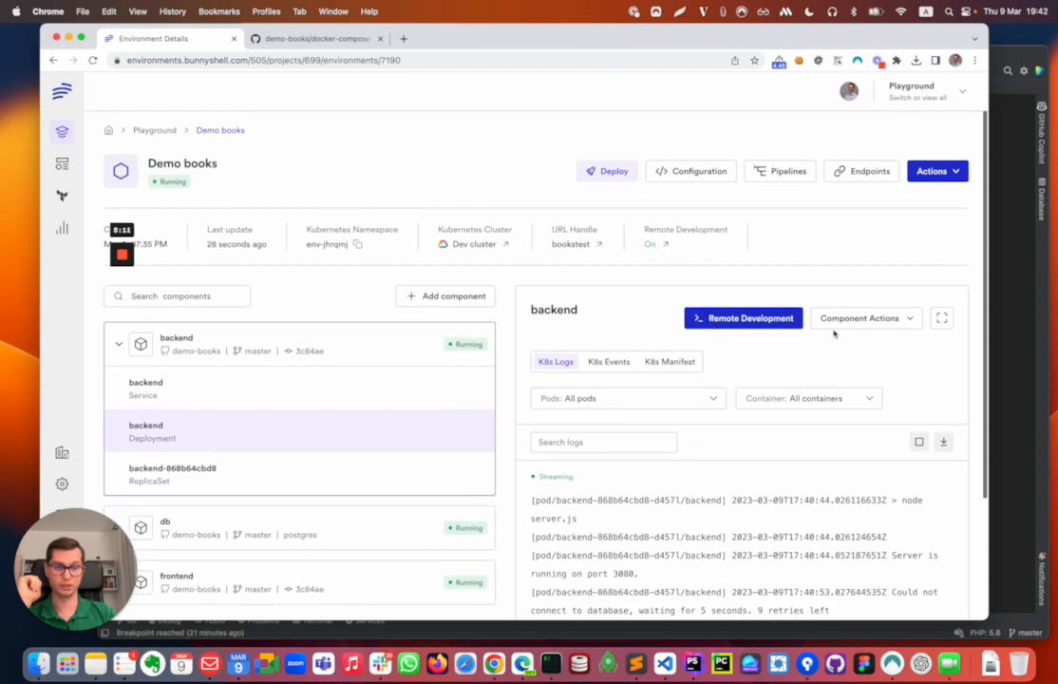
click(940, 318)
scroll(470, 394, down, 3)
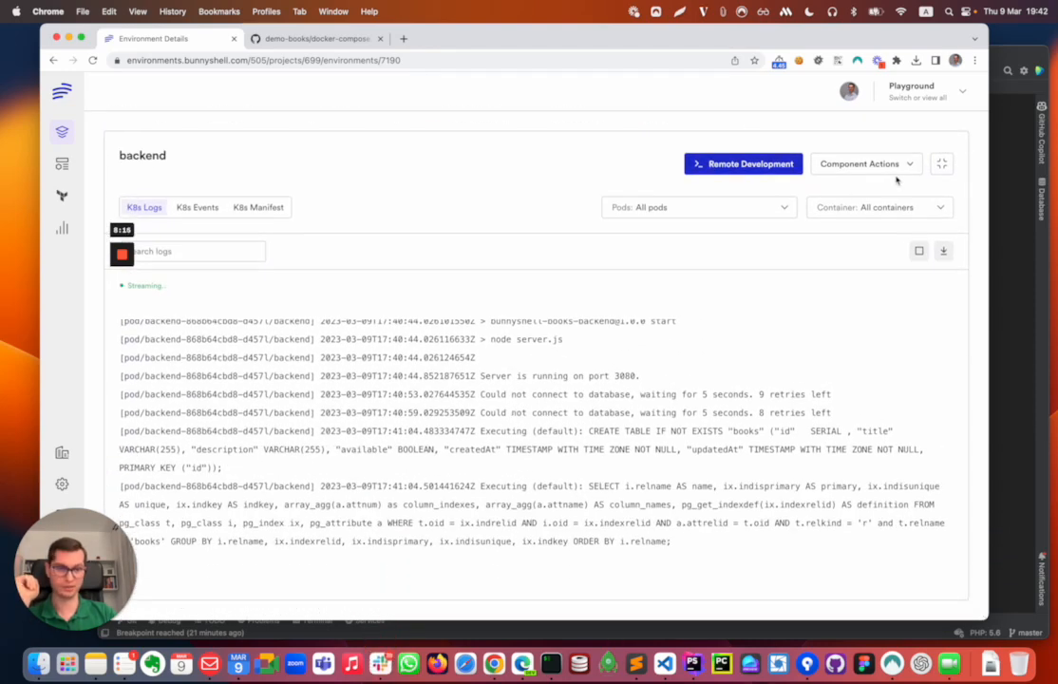
click(940, 164)
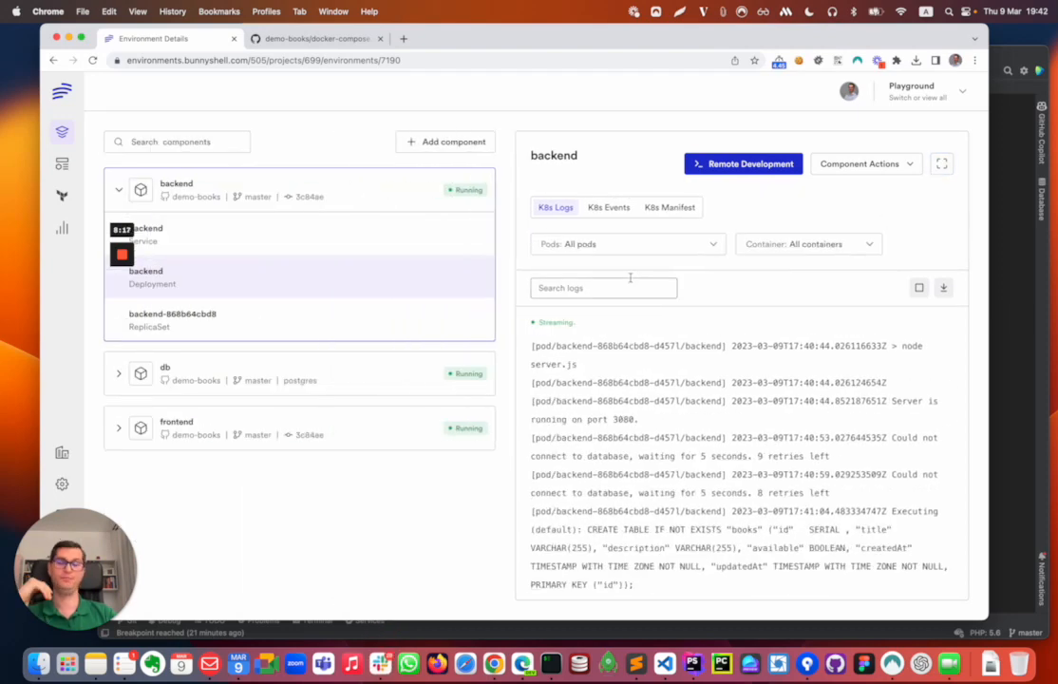
Step: Examine the backend Deployment's Kubernetes events, highlighting the ScalingReplicaSet entry
click(609, 206)
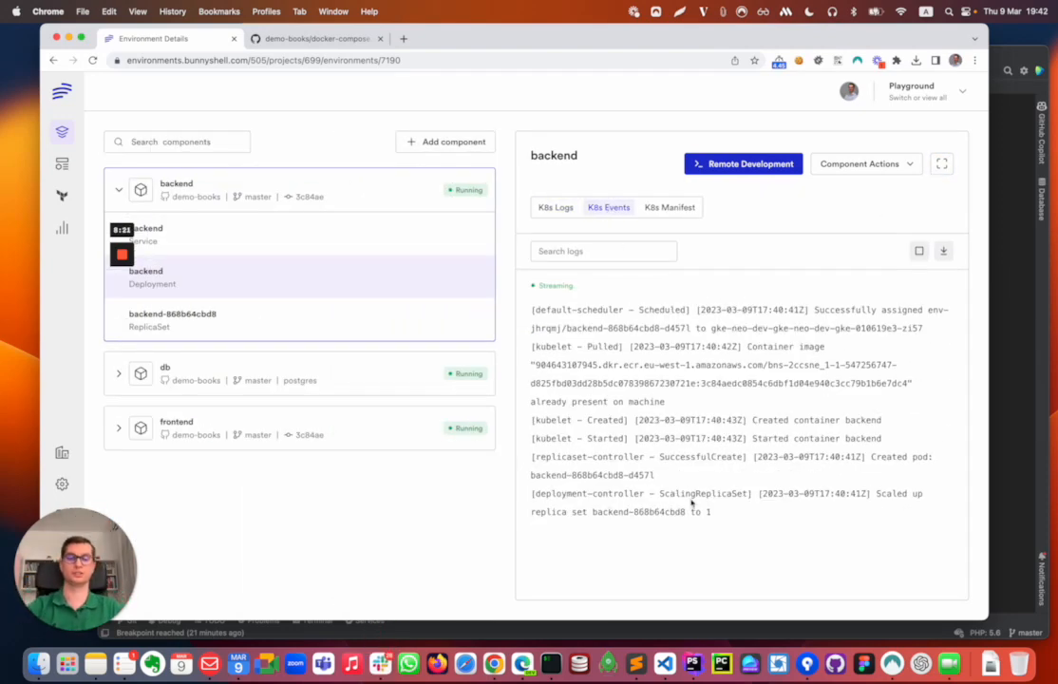
triple_click(746, 503)
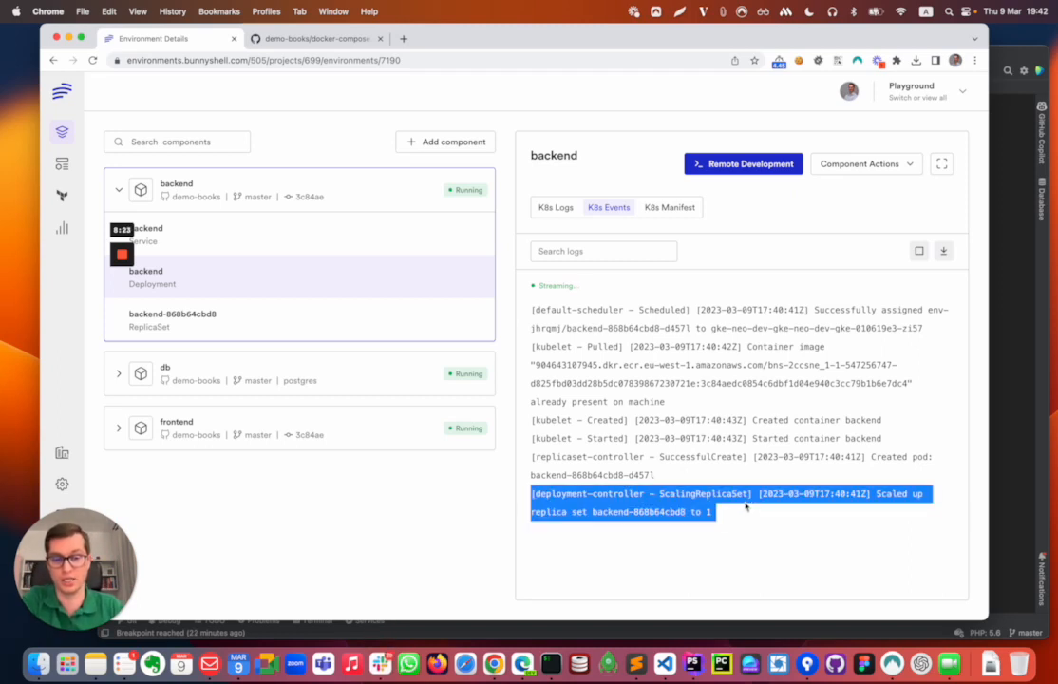
click(761, 496)
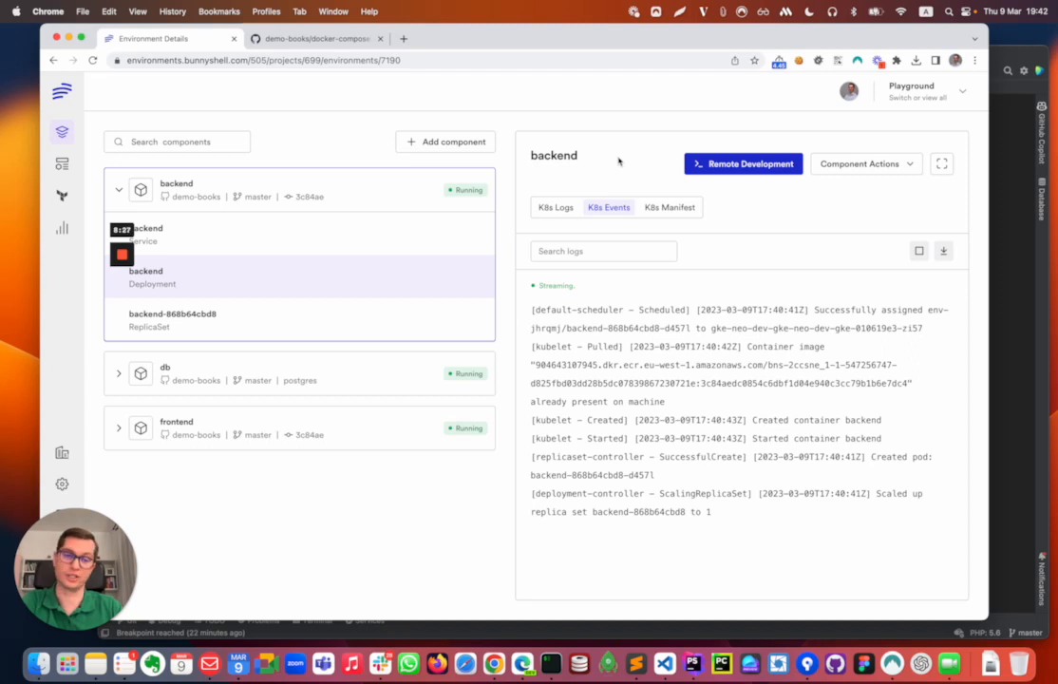
Step: Review the backend Deployment's Kubernetes manifest from its kind and metadata down to the status section
click(675, 207)
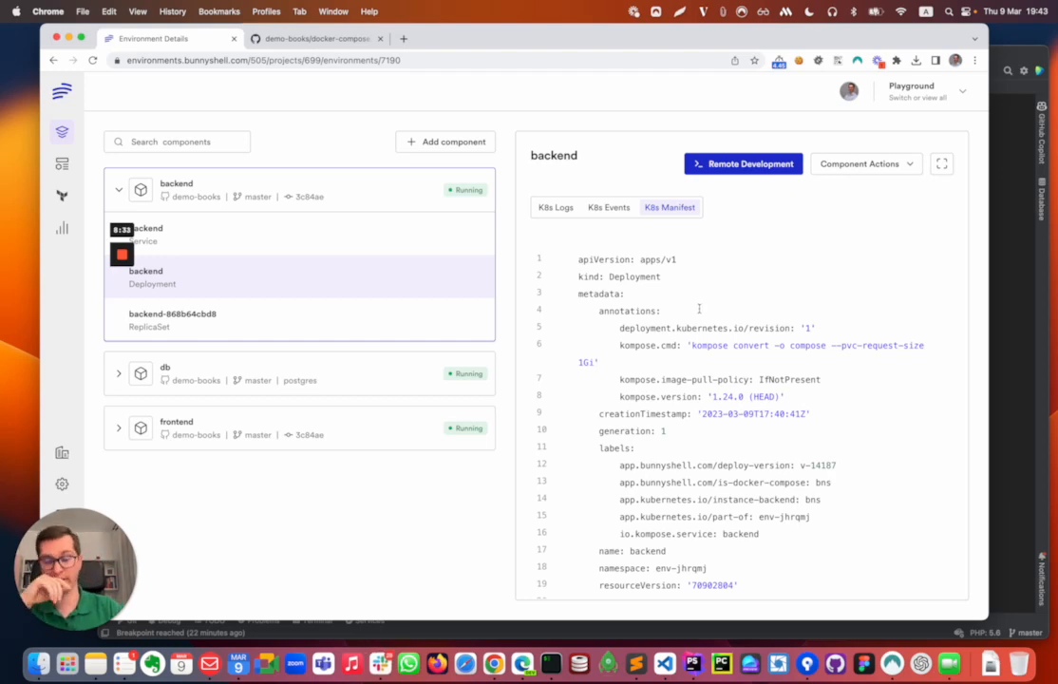
double_click(650, 279)
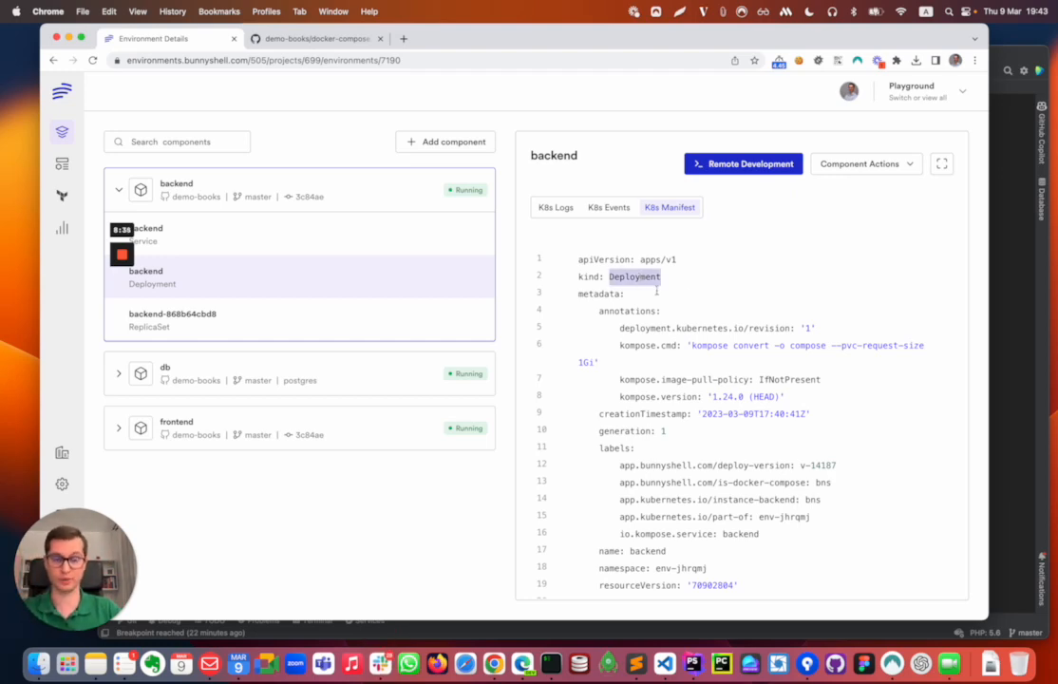
scroll(685, 301, down, 15)
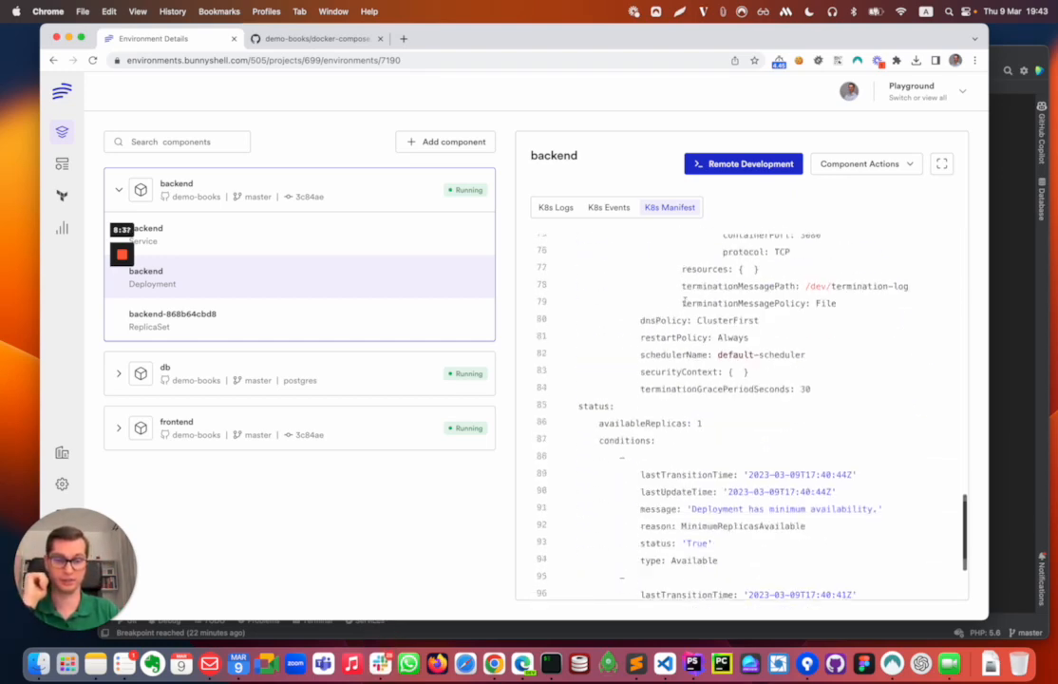
scroll(674, 295, up, 12)
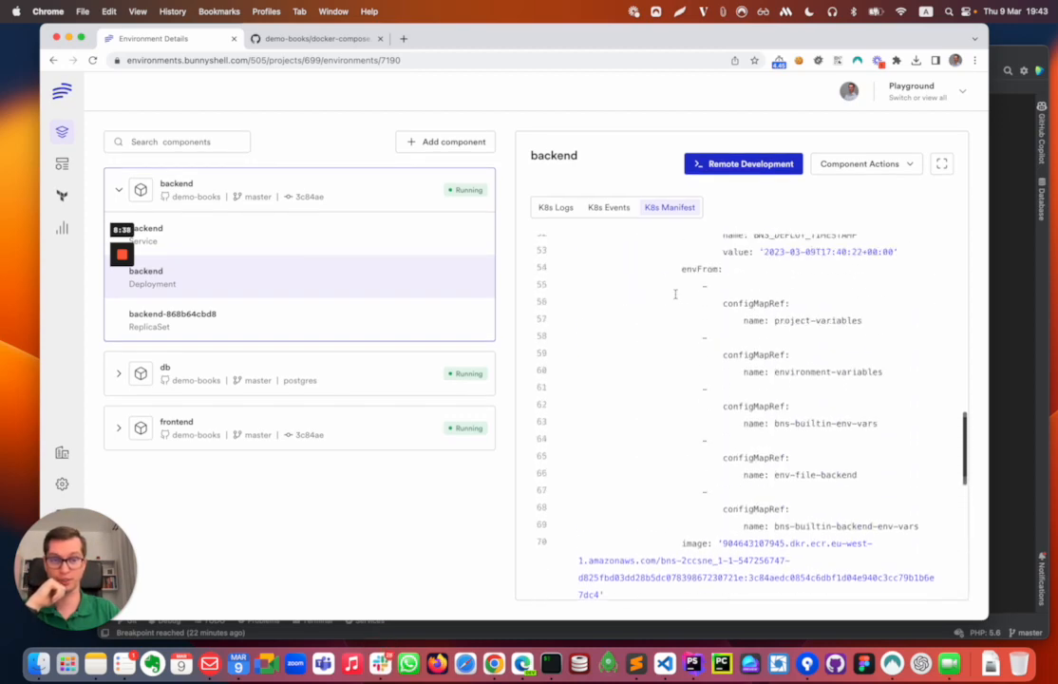
scroll(674, 296, up, 10)
scroll(651, 250, up, 3)
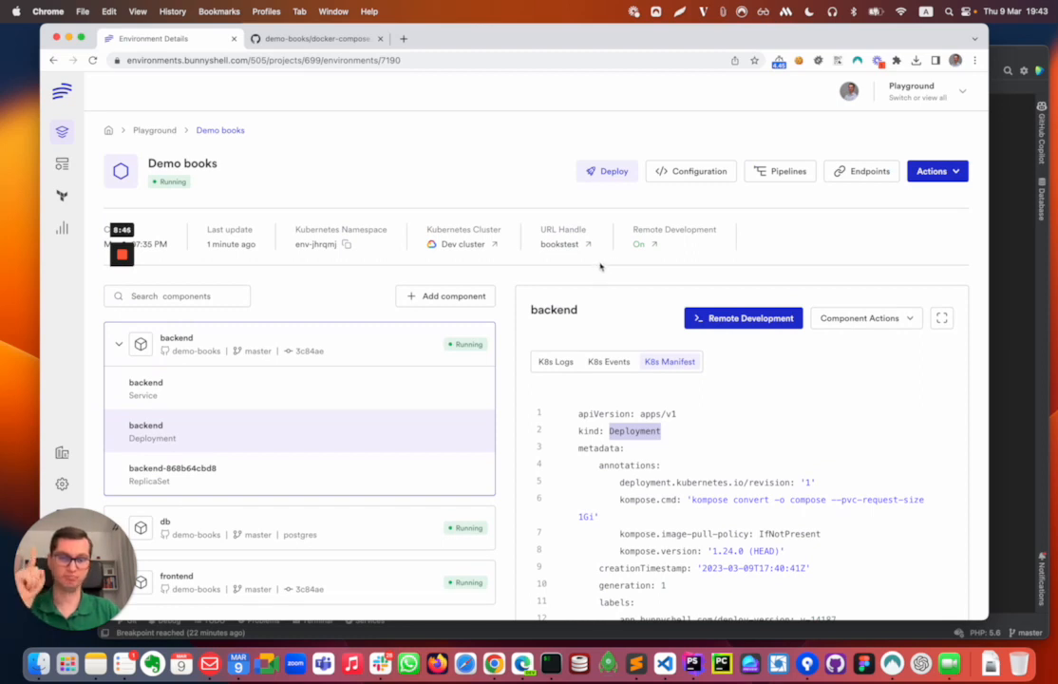
Step: Review the Demo books environment's bunnyshell.yaml configuration through the backend, db and frontend components, and close it without changes
click(714, 172)
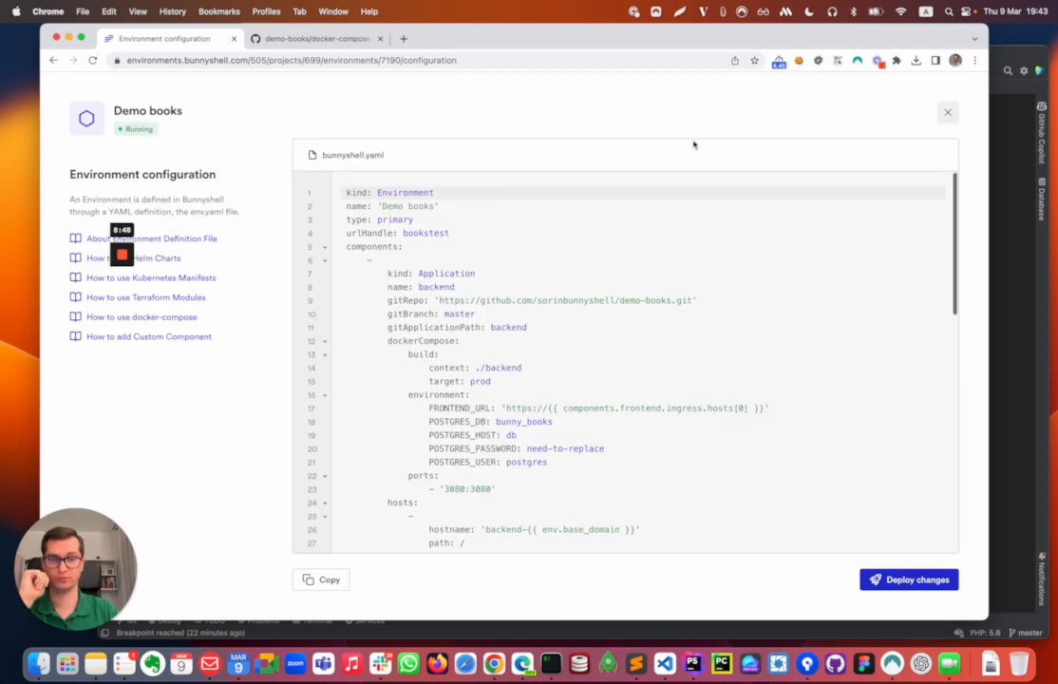
scroll(607, 199, down, 5)
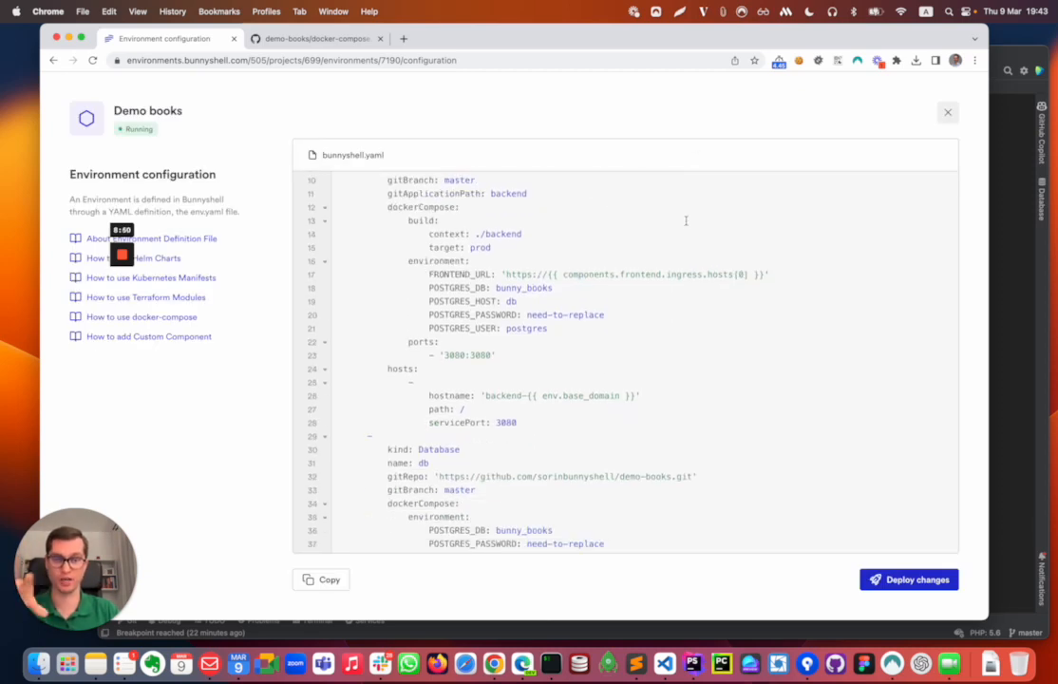
scroll(686, 220, down, 10)
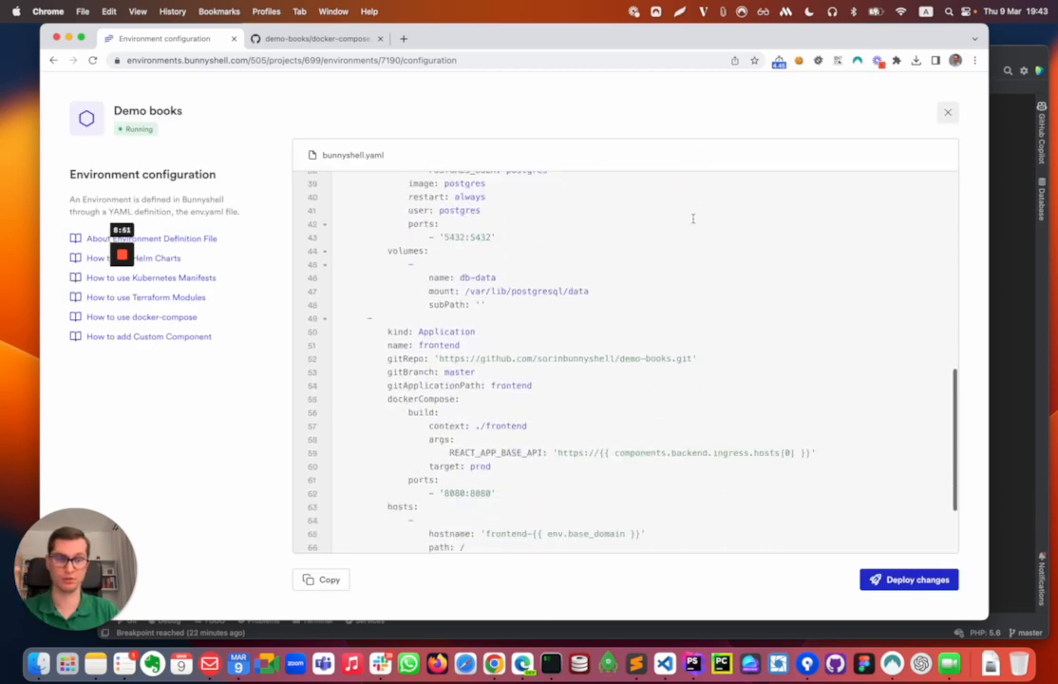
click(946, 112)
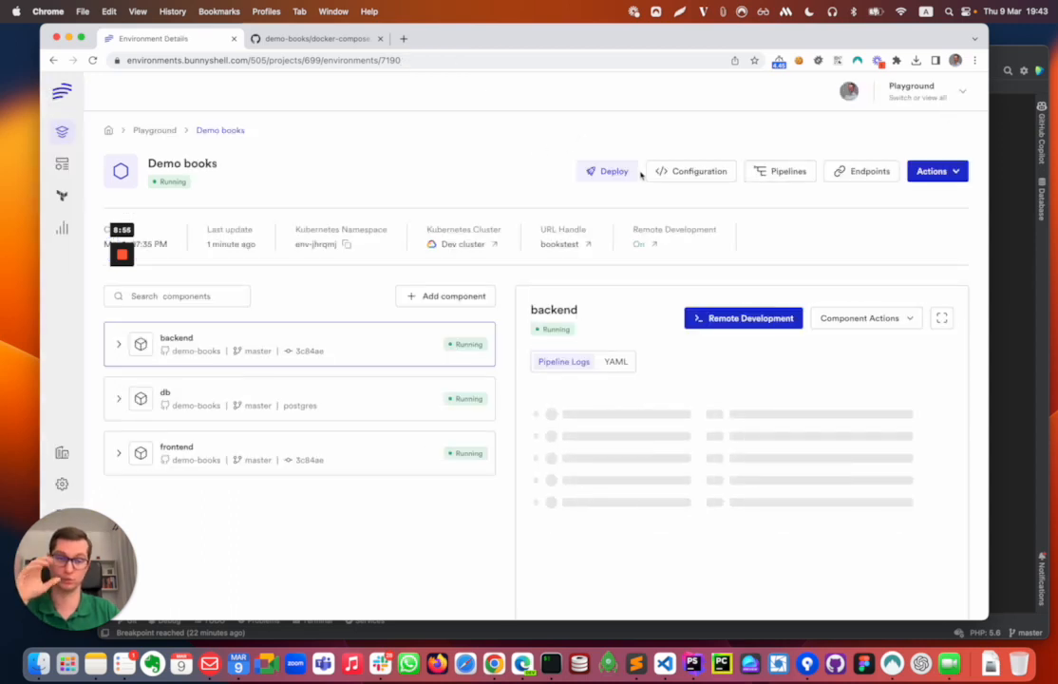
Step: Review the Demo books environment variables page and the backend component's application variables, and return to the environment overview
click(921, 172)
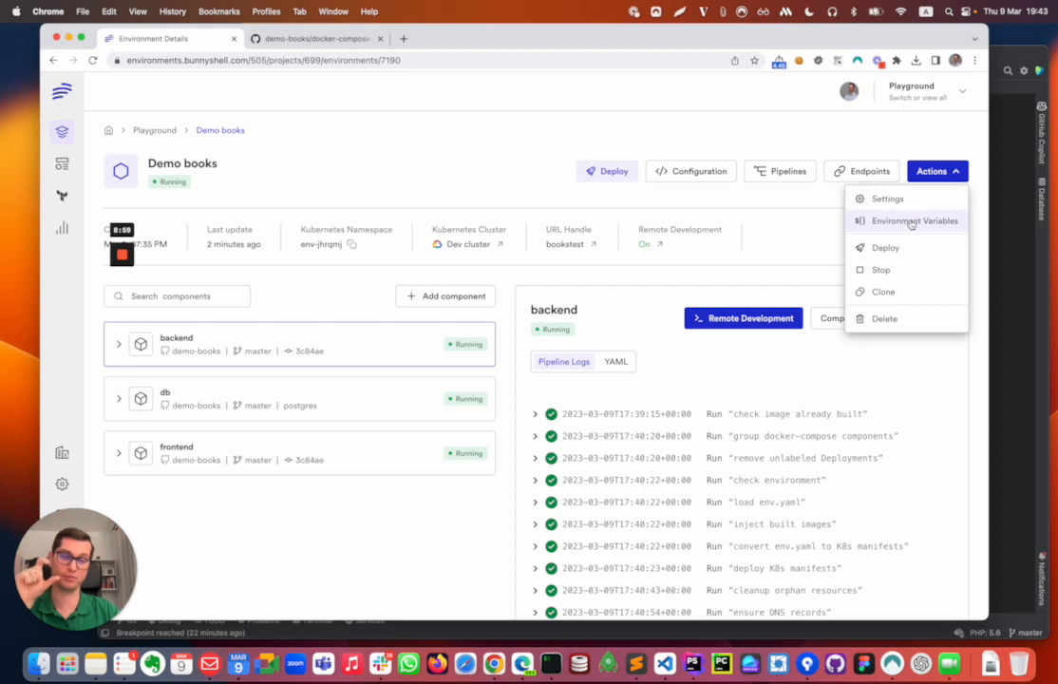
click(910, 221)
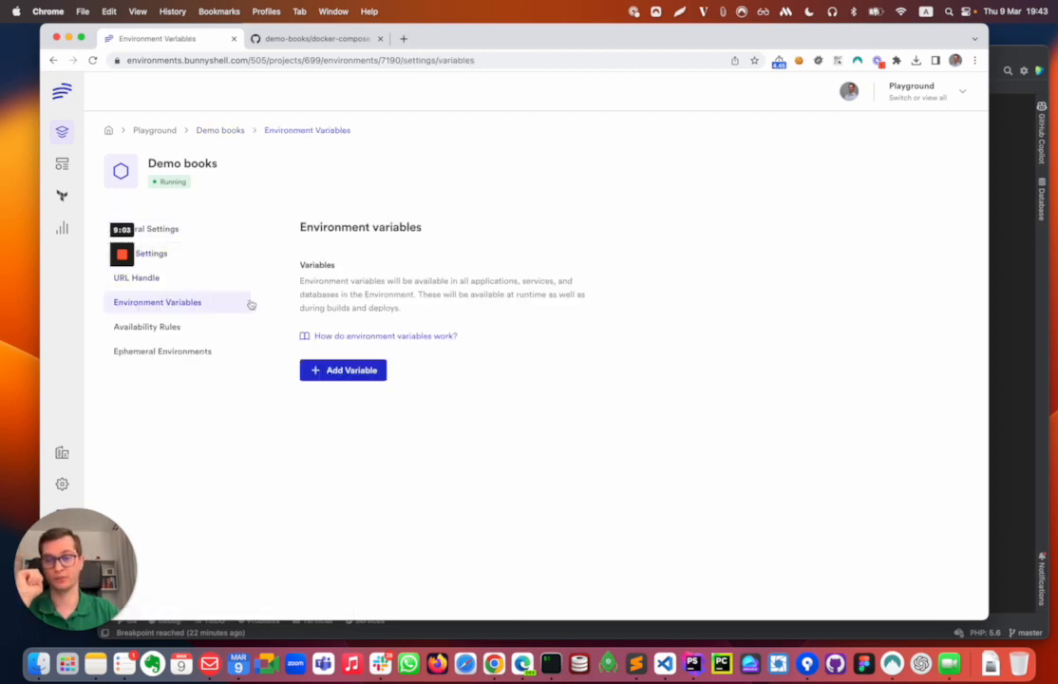
click(243, 136)
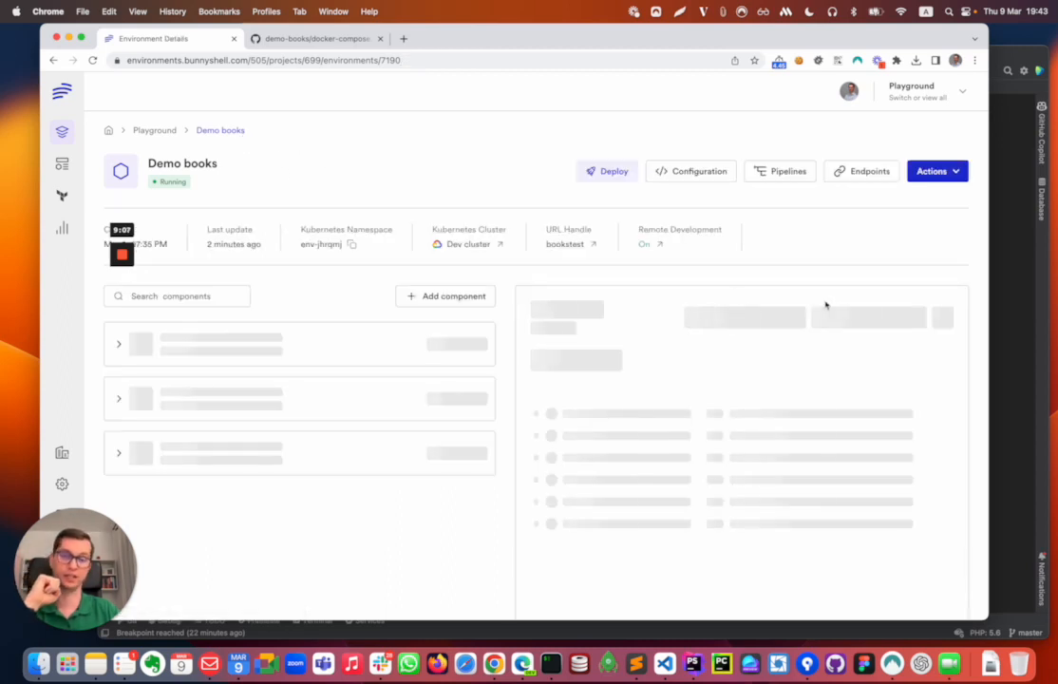
click(883, 319)
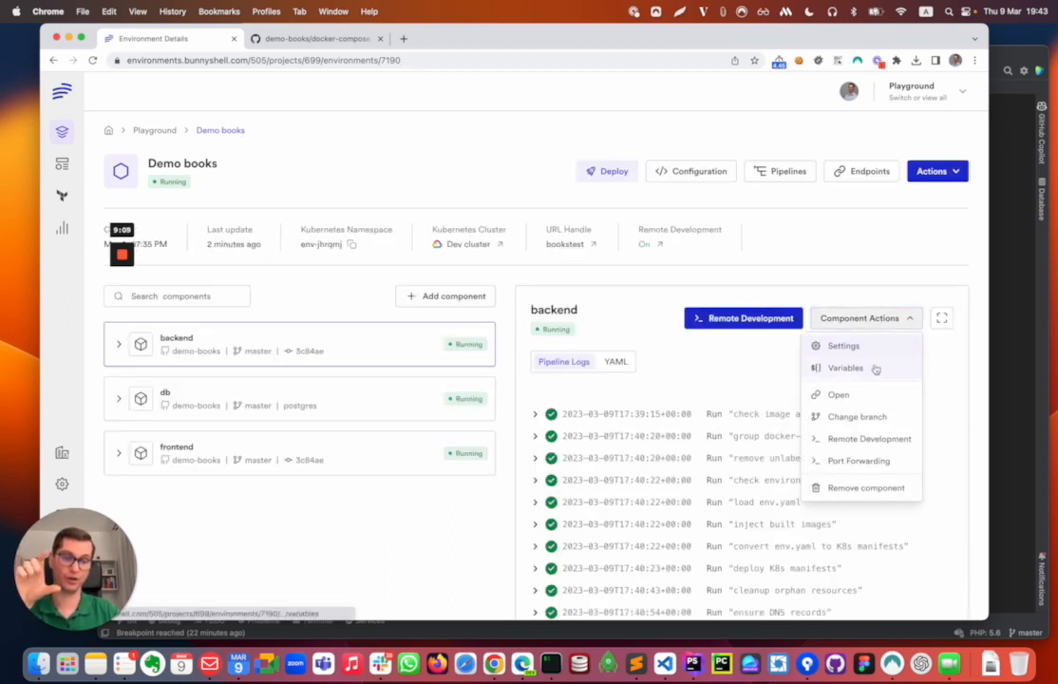
click(873, 368)
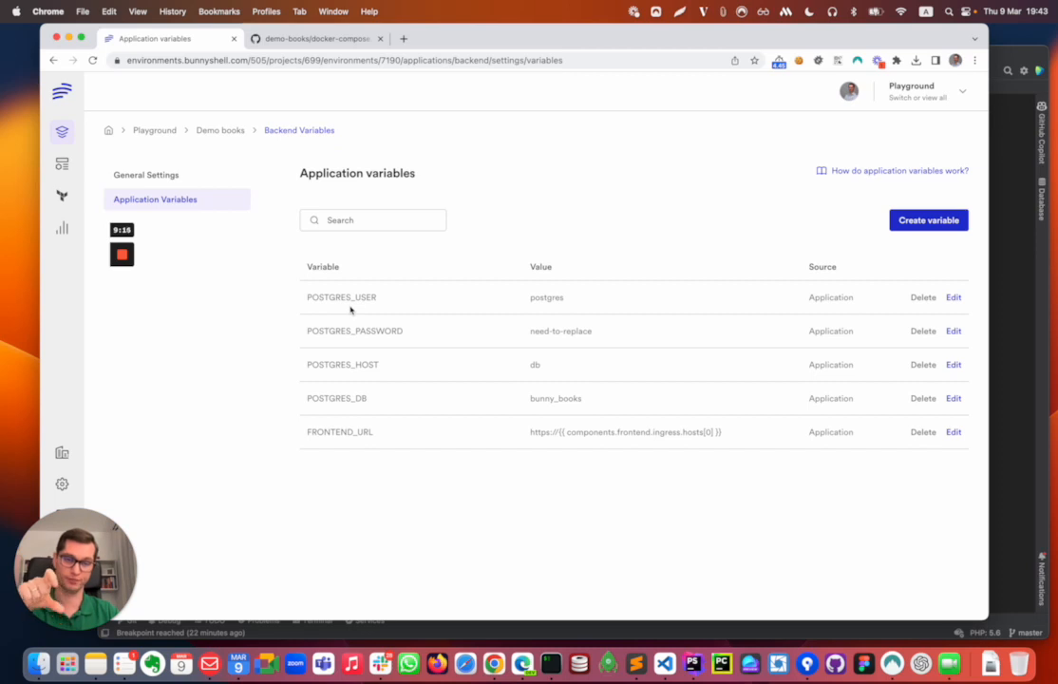
click(222, 131)
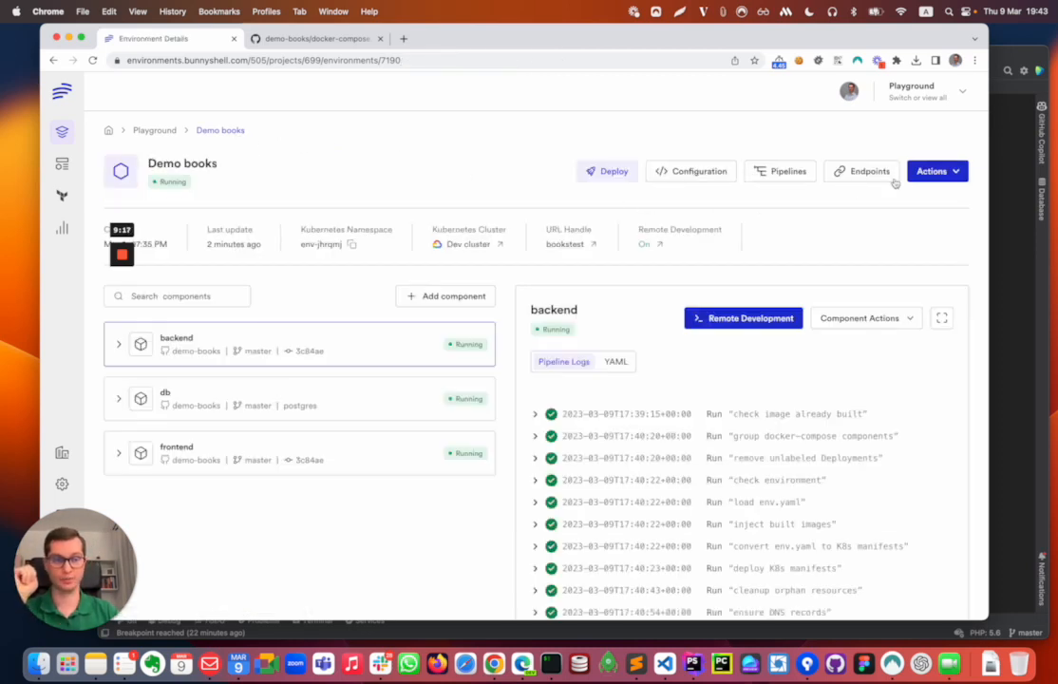
click(924, 178)
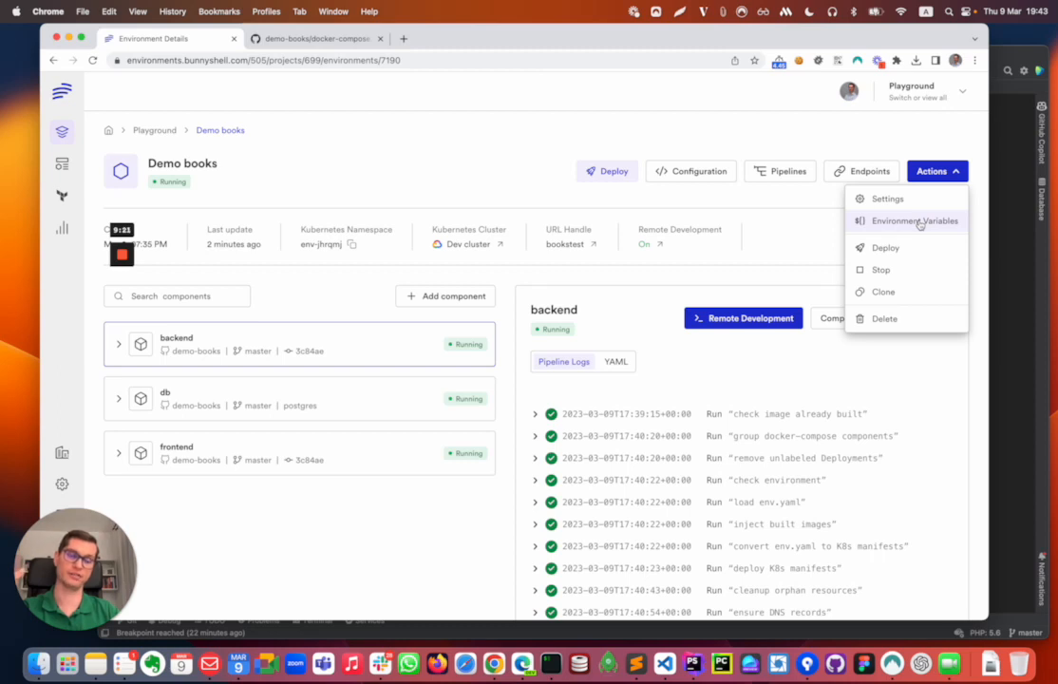
click(787, 206)
Step: Open the frontend from the environment's endpoints, and open the backend endpoint at the /books path
click(862, 171)
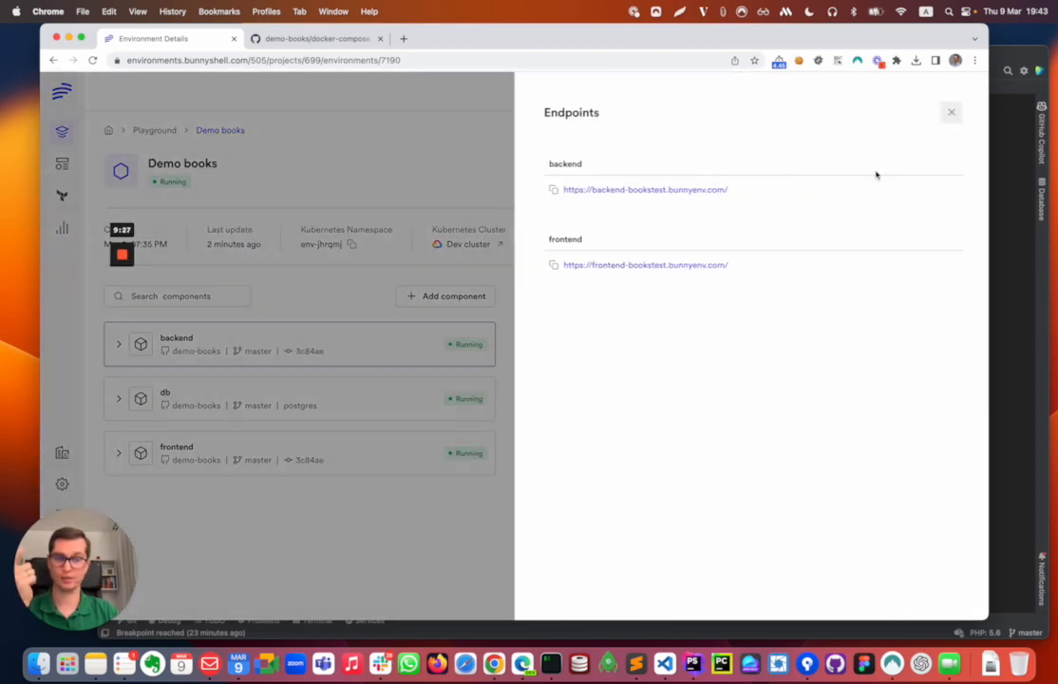
click(693, 265)
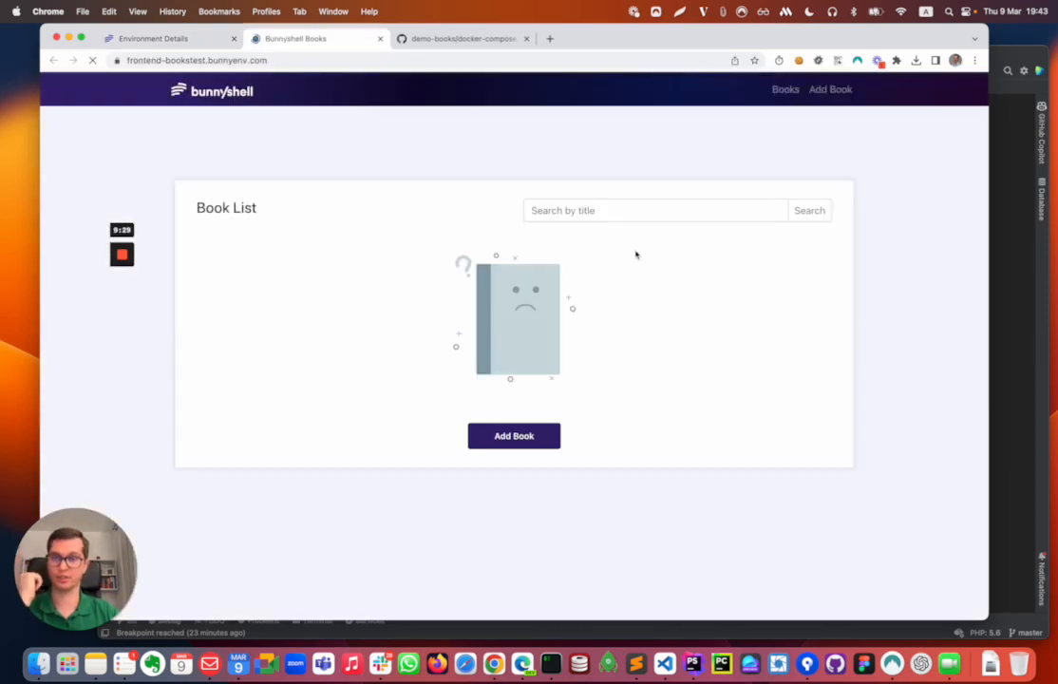
click(194, 39)
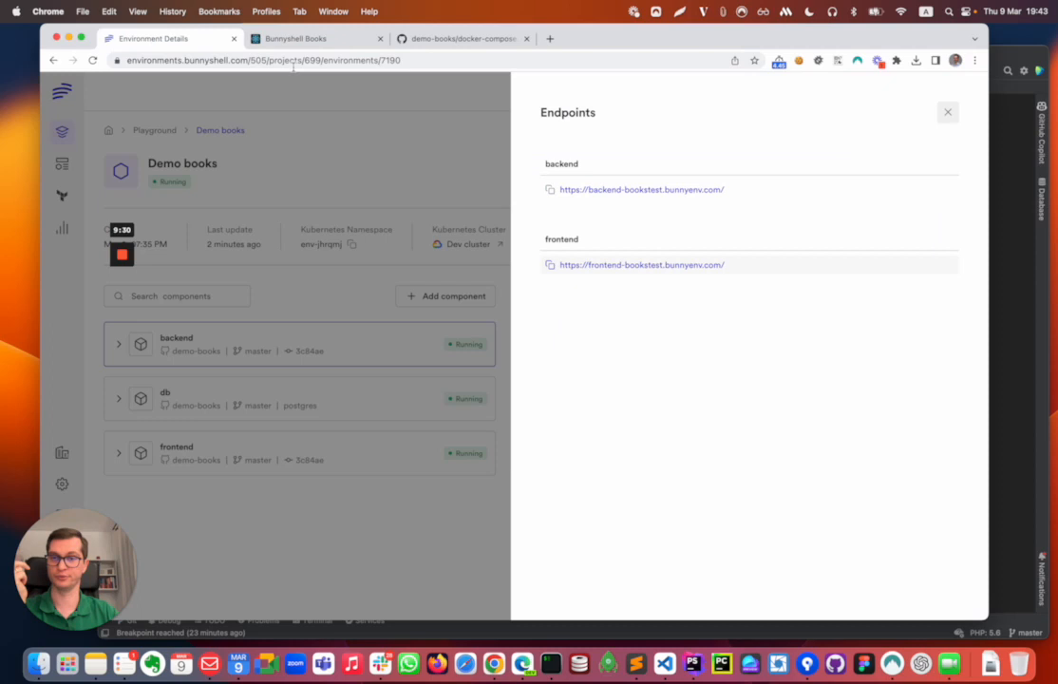
click(638, 189)
click(396, 60)
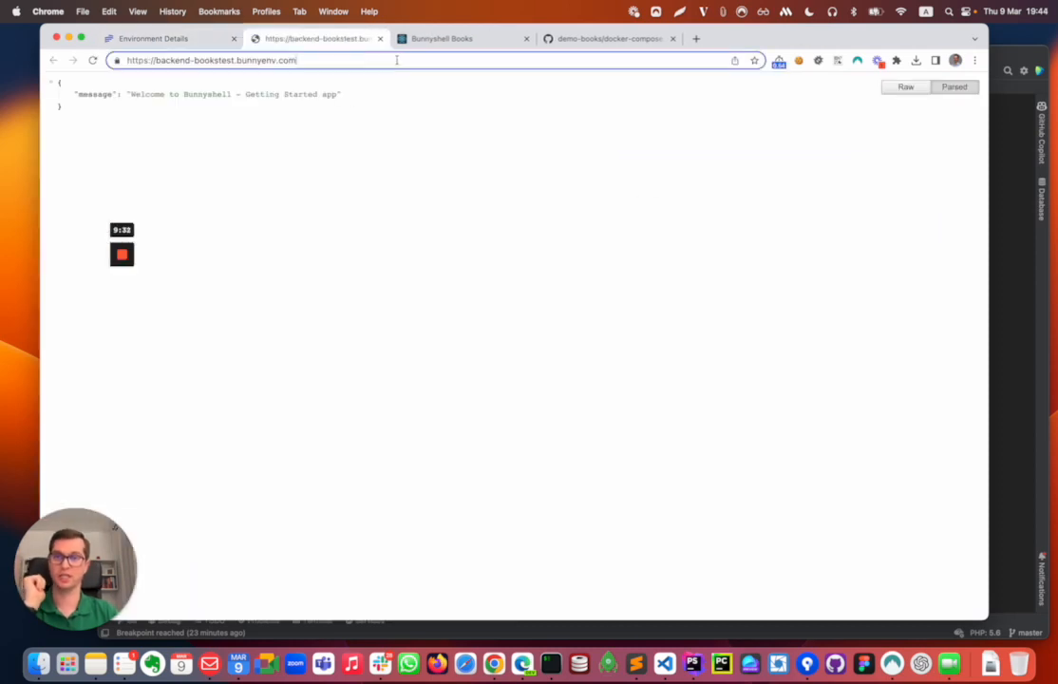
text(/books)
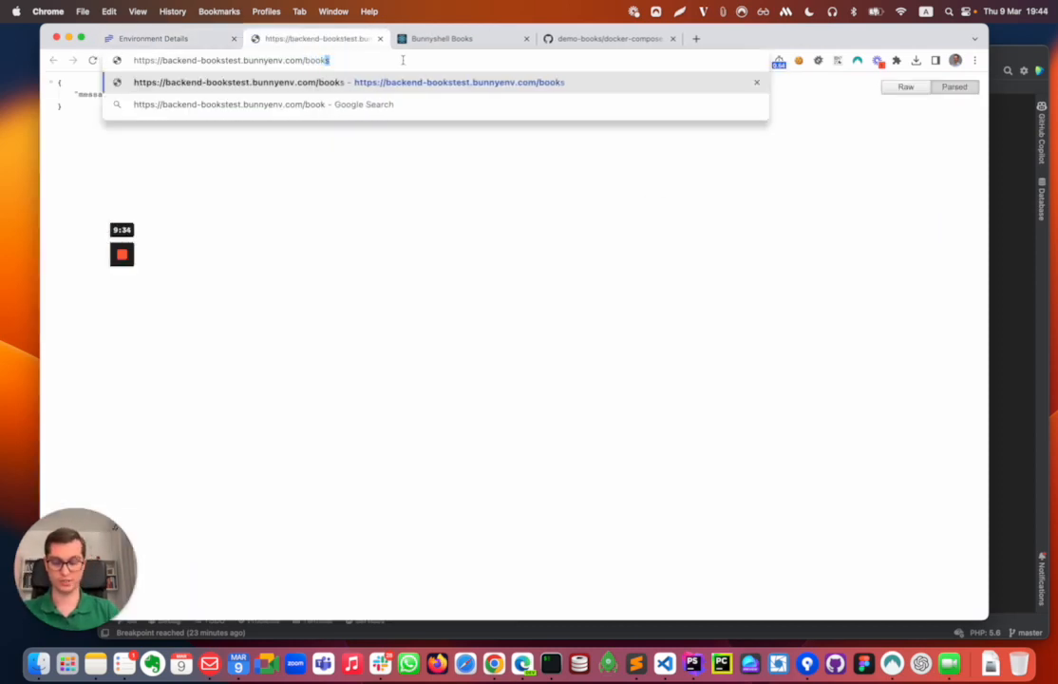
key(Return)
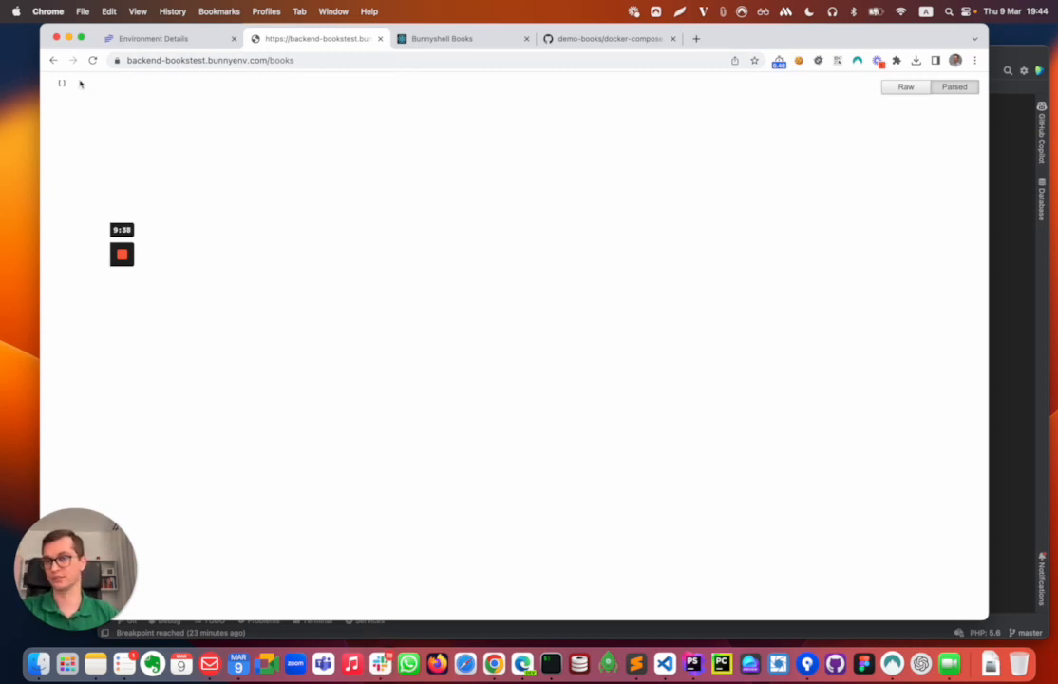
Step: Add a book titled "added a book book" in the deployed frontend, leaving its description empty
click(479, 39)
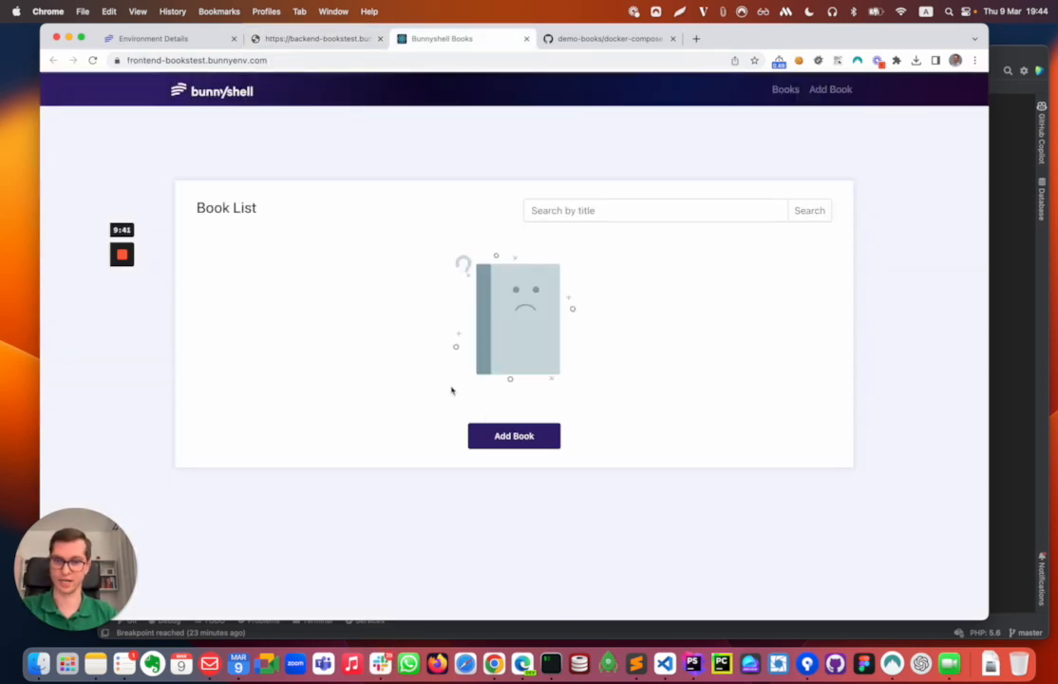
click(517, 434)
click(503, 231)
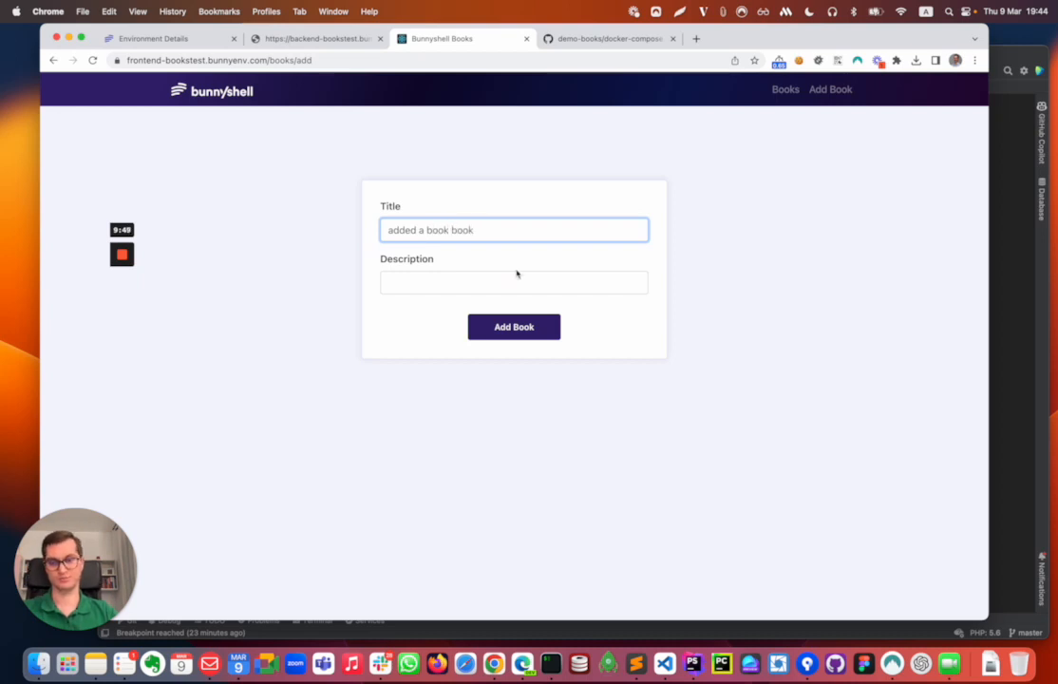
text(added a book book)
click(529, 323)
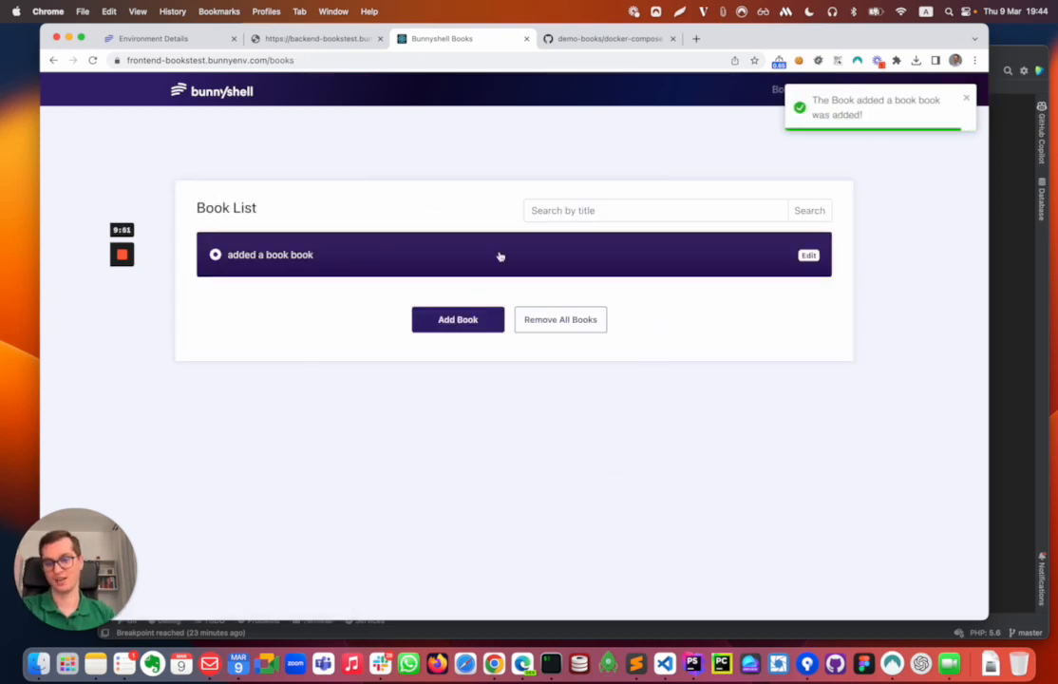
Step: Add a second book titled "another book" without a description, and reload the backend's /books response to check the stored entries
click(459, 320)
click(553, 231)
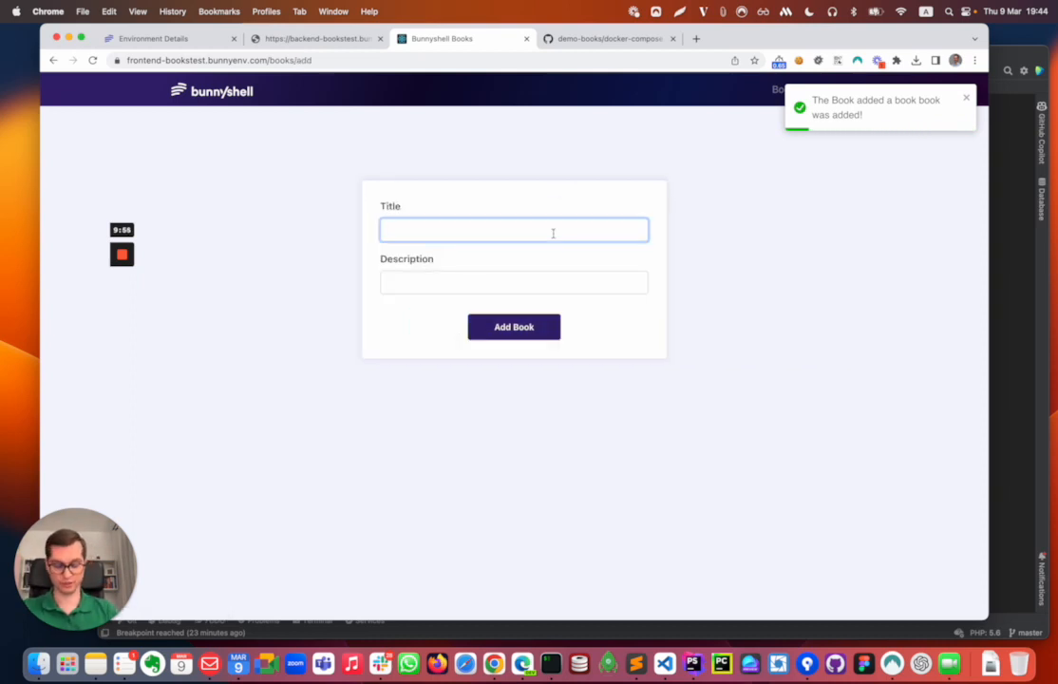
text(another book)
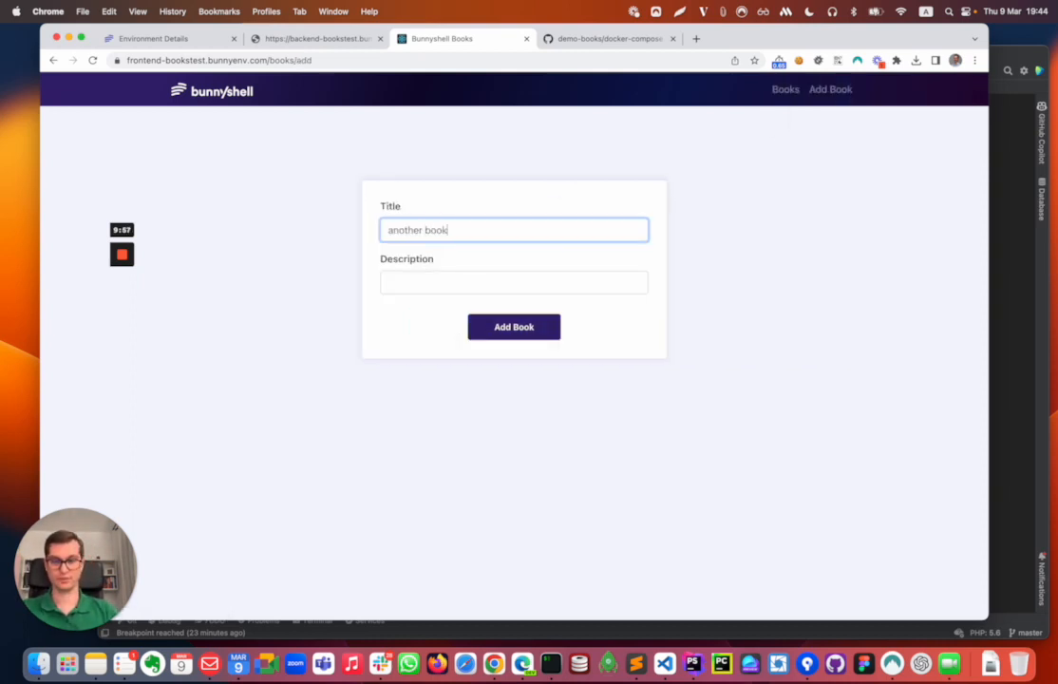
click(533, 329)
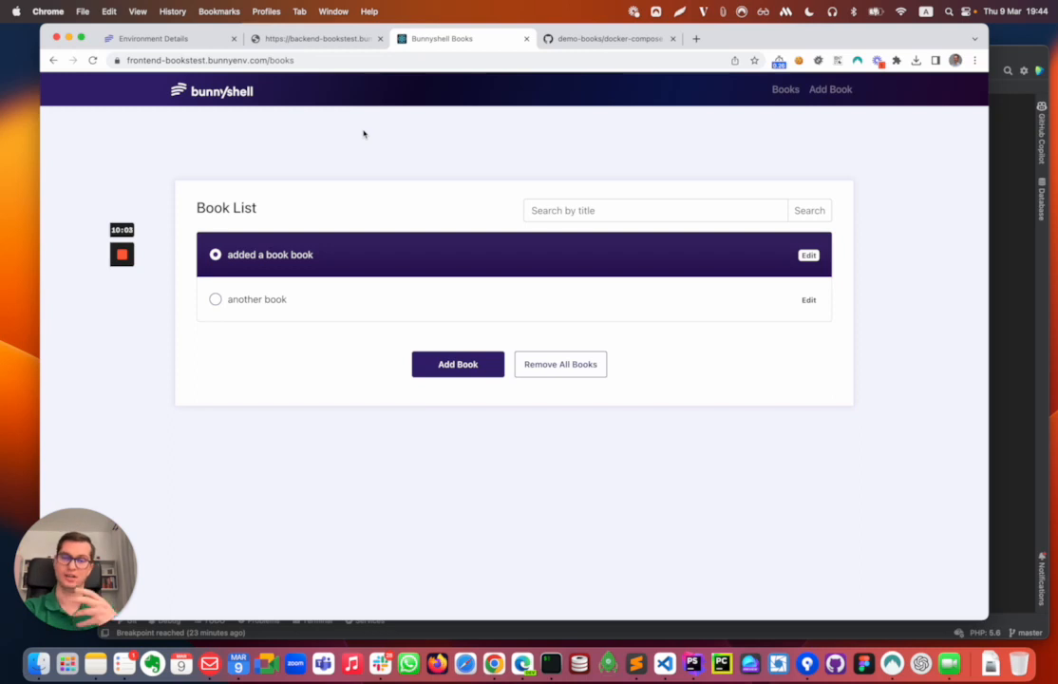
click(338, 41)
key(super+r)
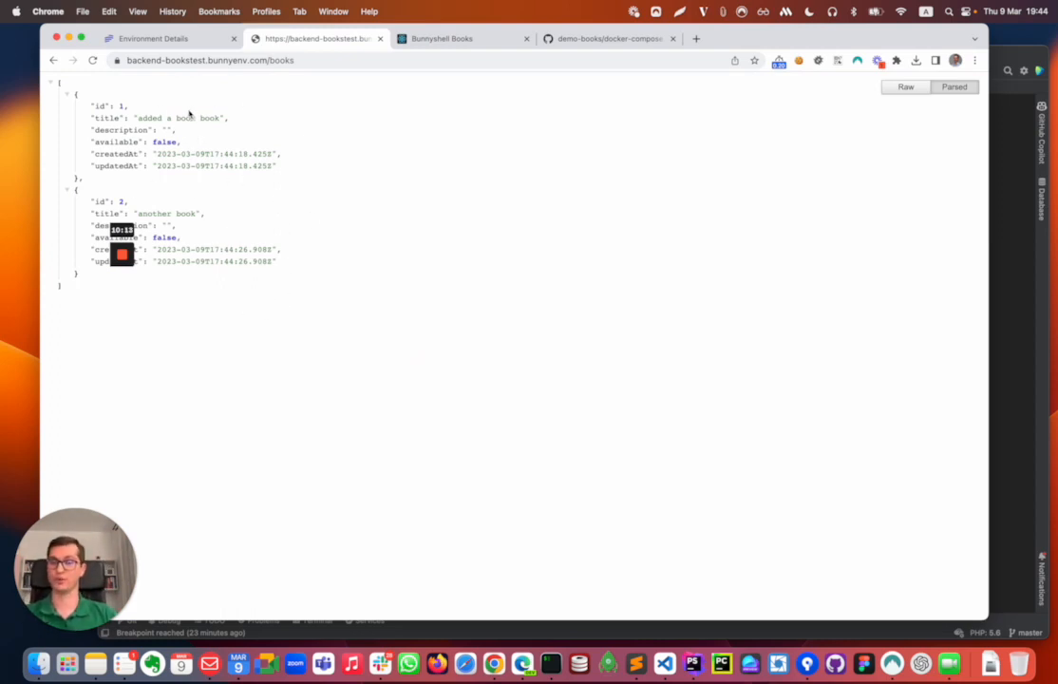
Step: Close the endpoints list and stop the Demo books environment
click(197, 41)
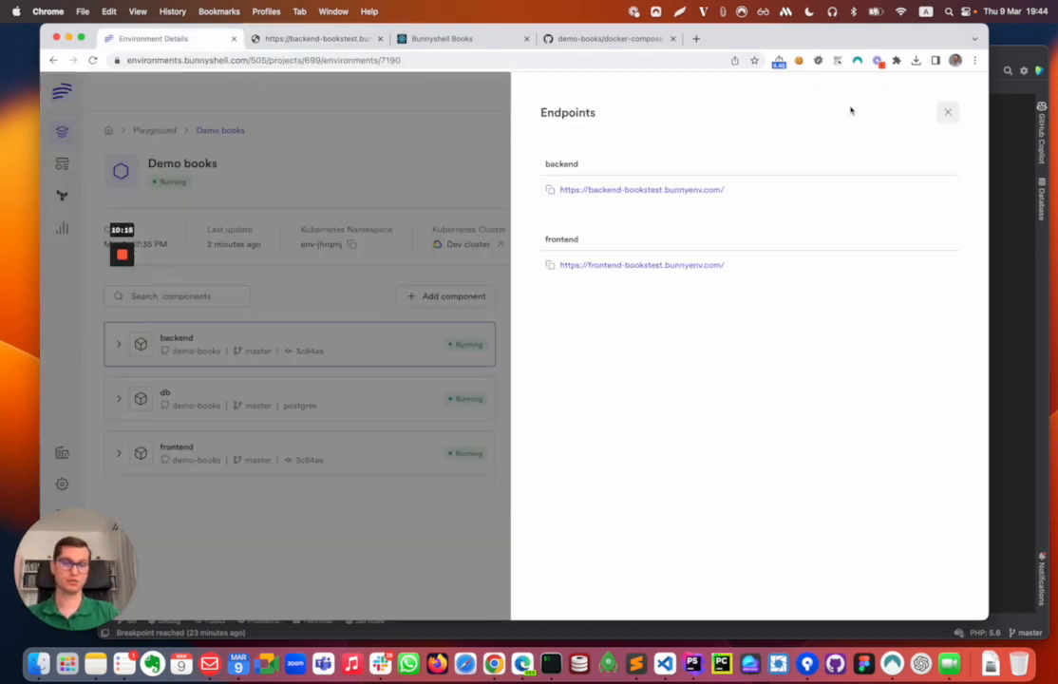
click(946, 112)
click(954, 173)
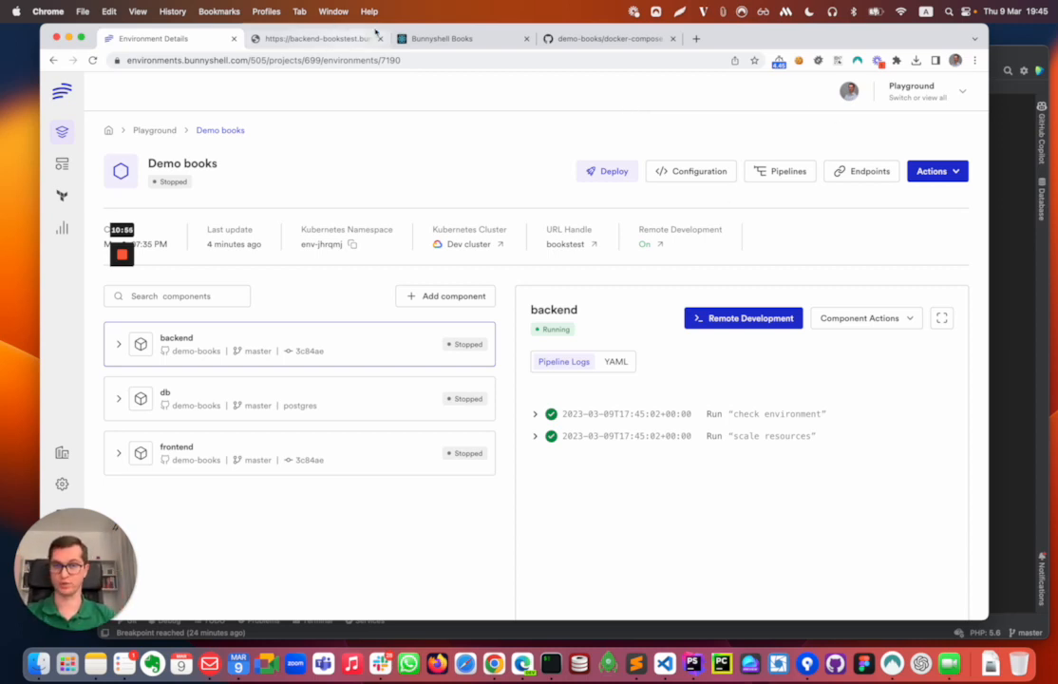
Step: Reload the deployed frontend's book list to check its availability with the environment stopped, and return to the environment details
click(429, 38)
key(super+r)
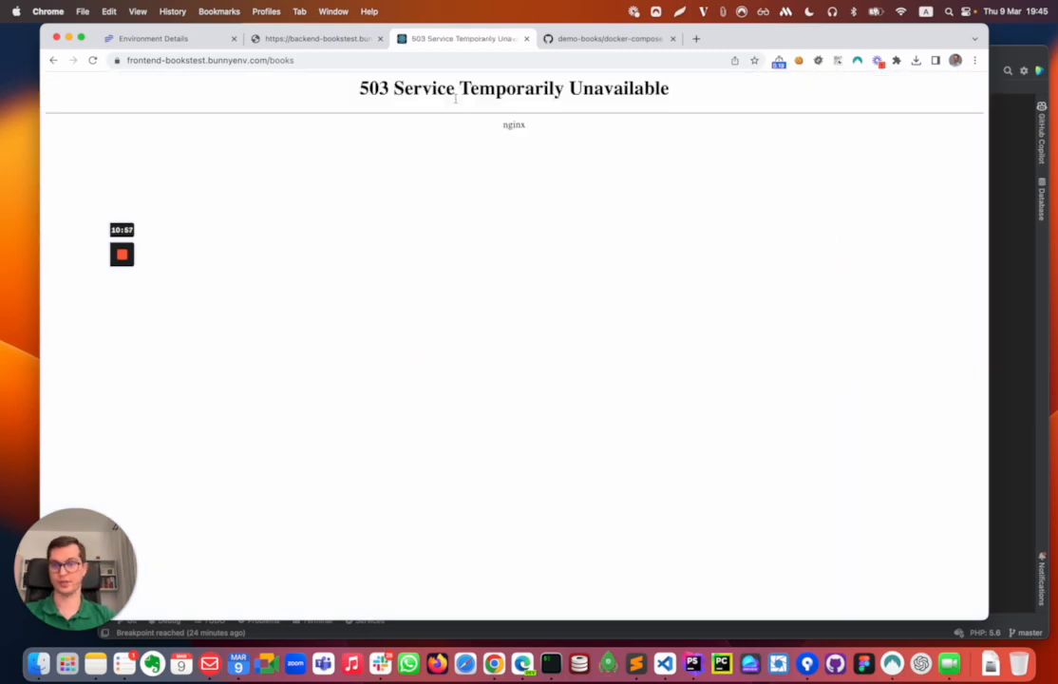
click(171, 38)
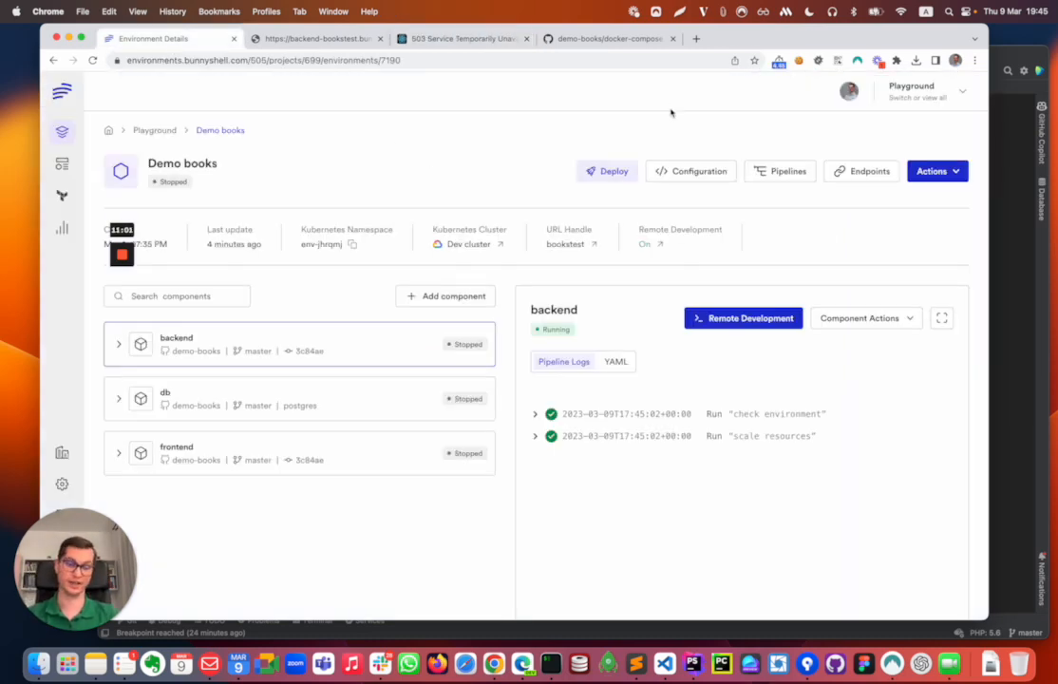
click(935, 172)
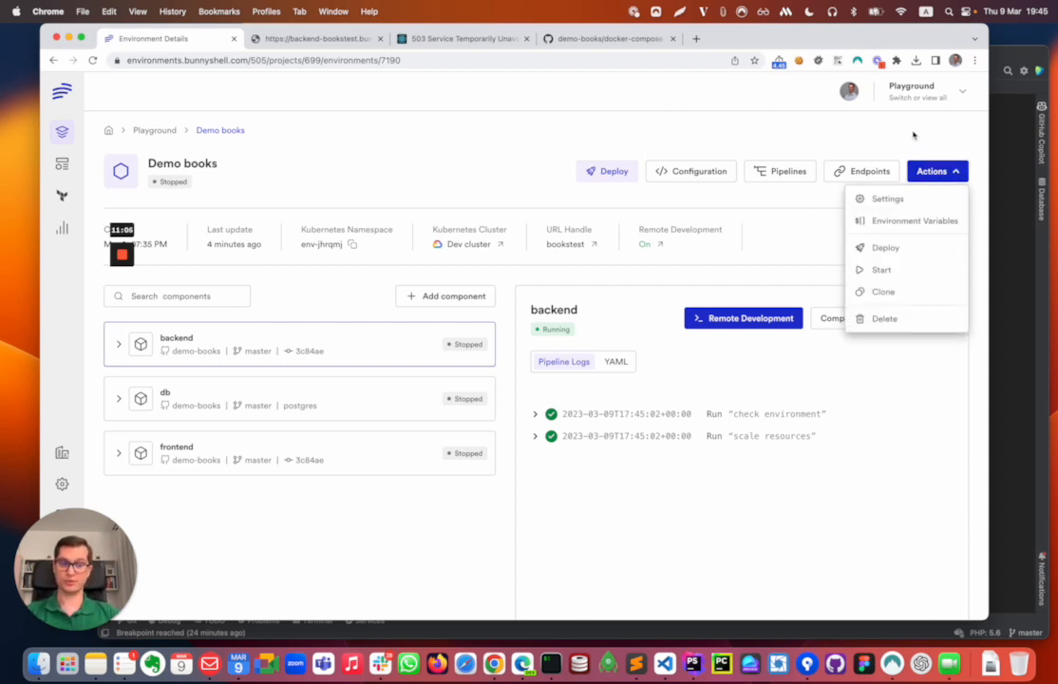
click(913, 134)
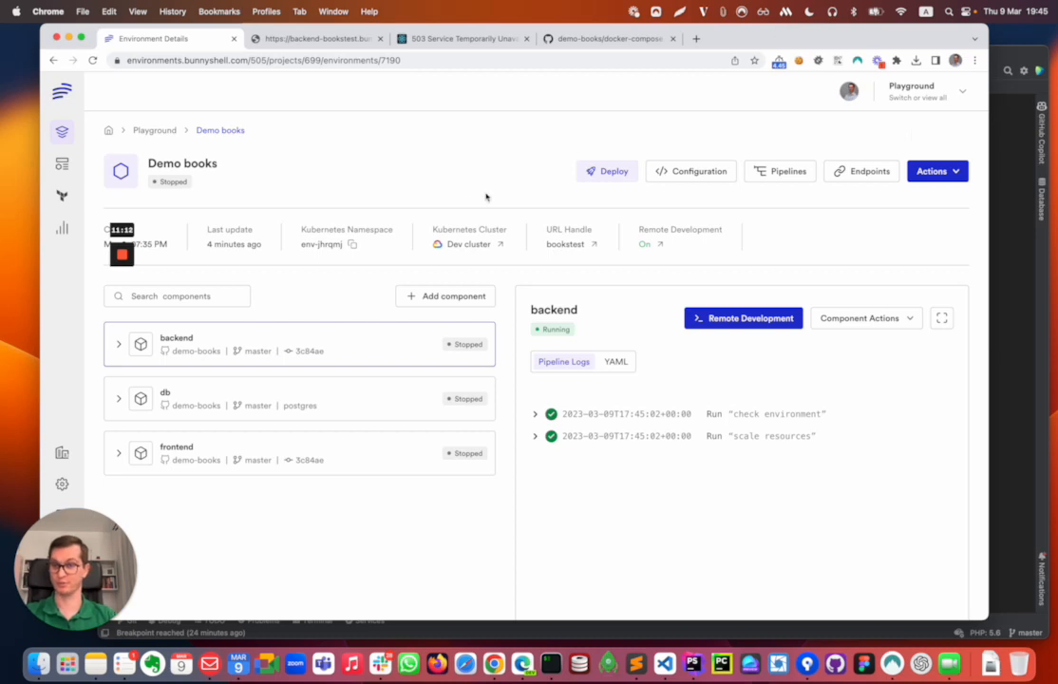
mouse_move(125, 258)
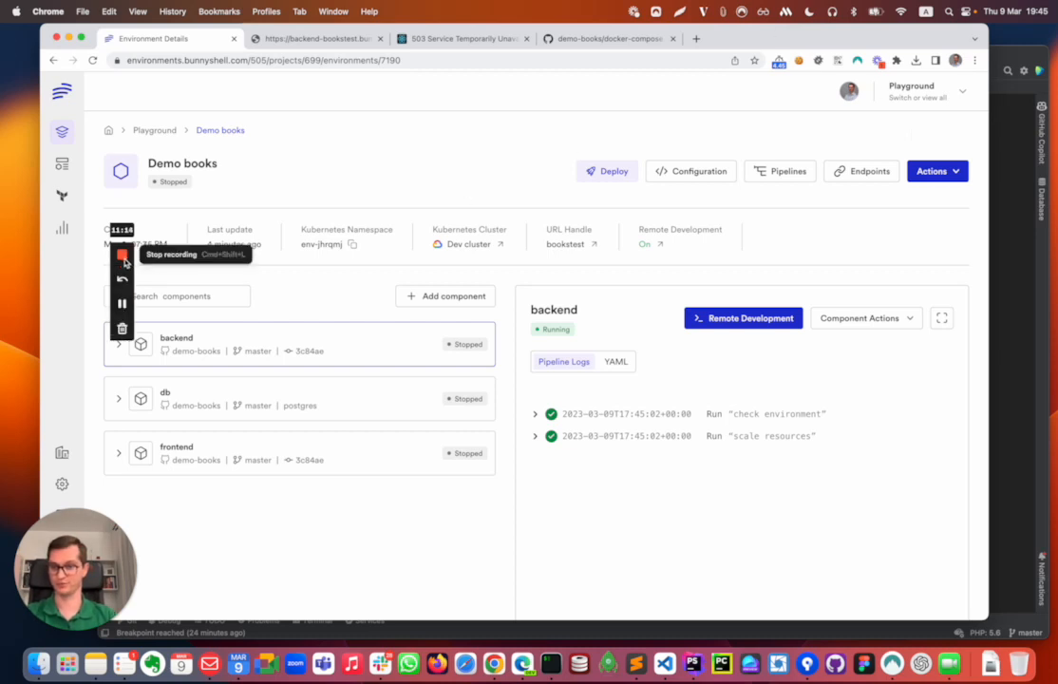